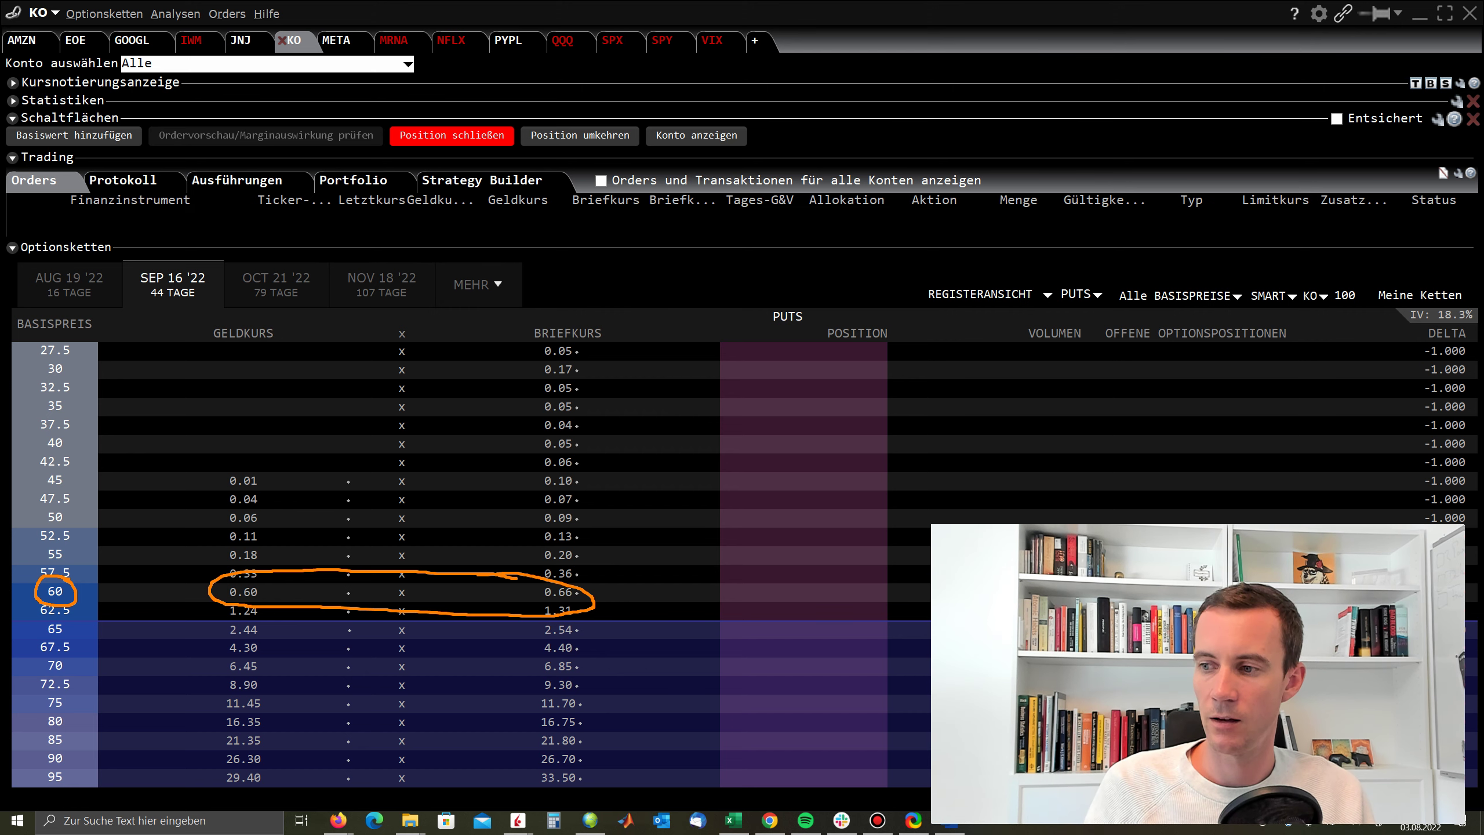
# Switch to the CSP Plan document in Word and set the font colour of list item 7, "Rendite kalkulieren", to black.
pyautogui.hotkey('alt', 'Tab')
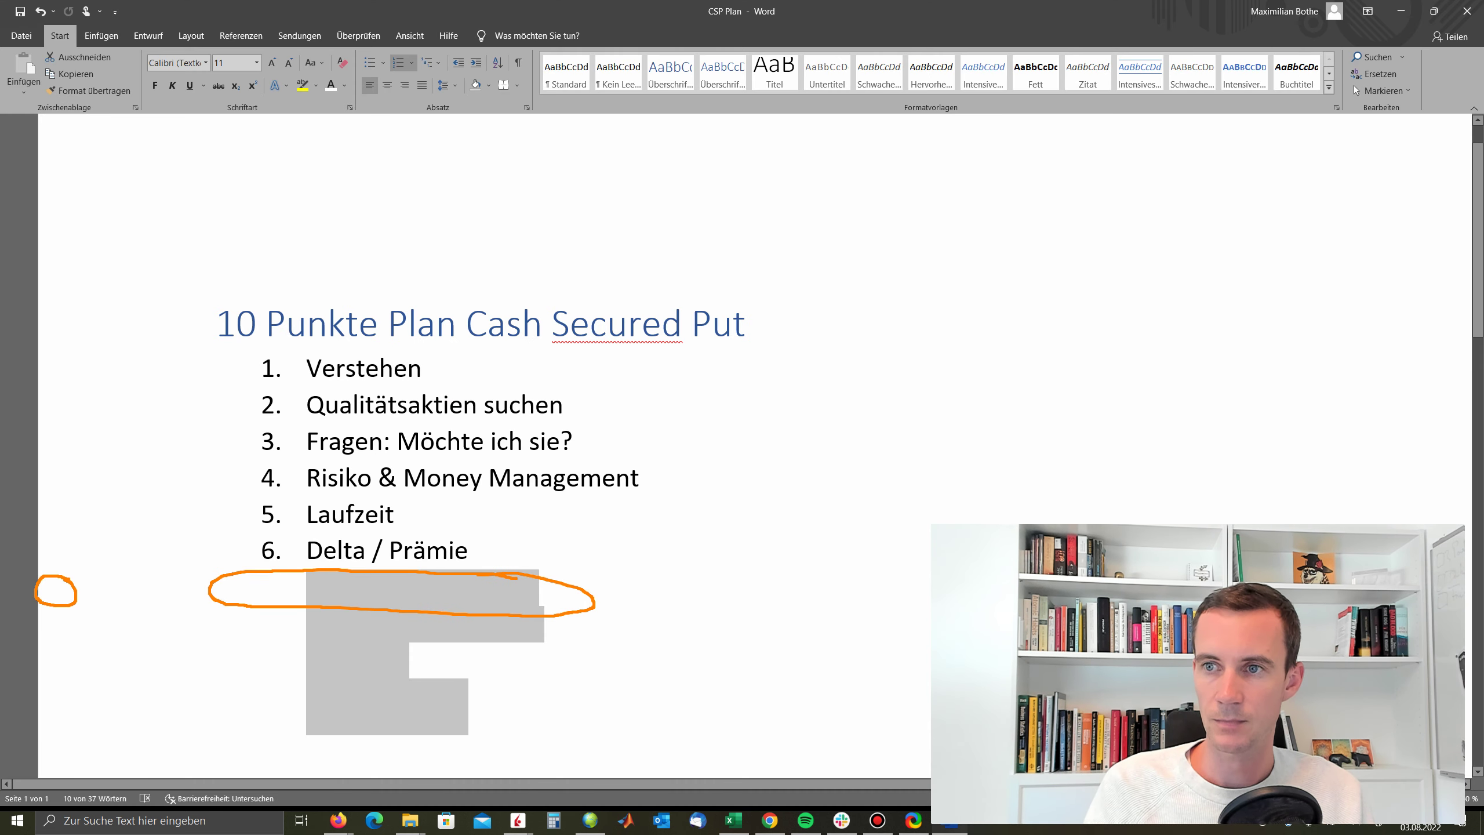
pyautogui.press('e')
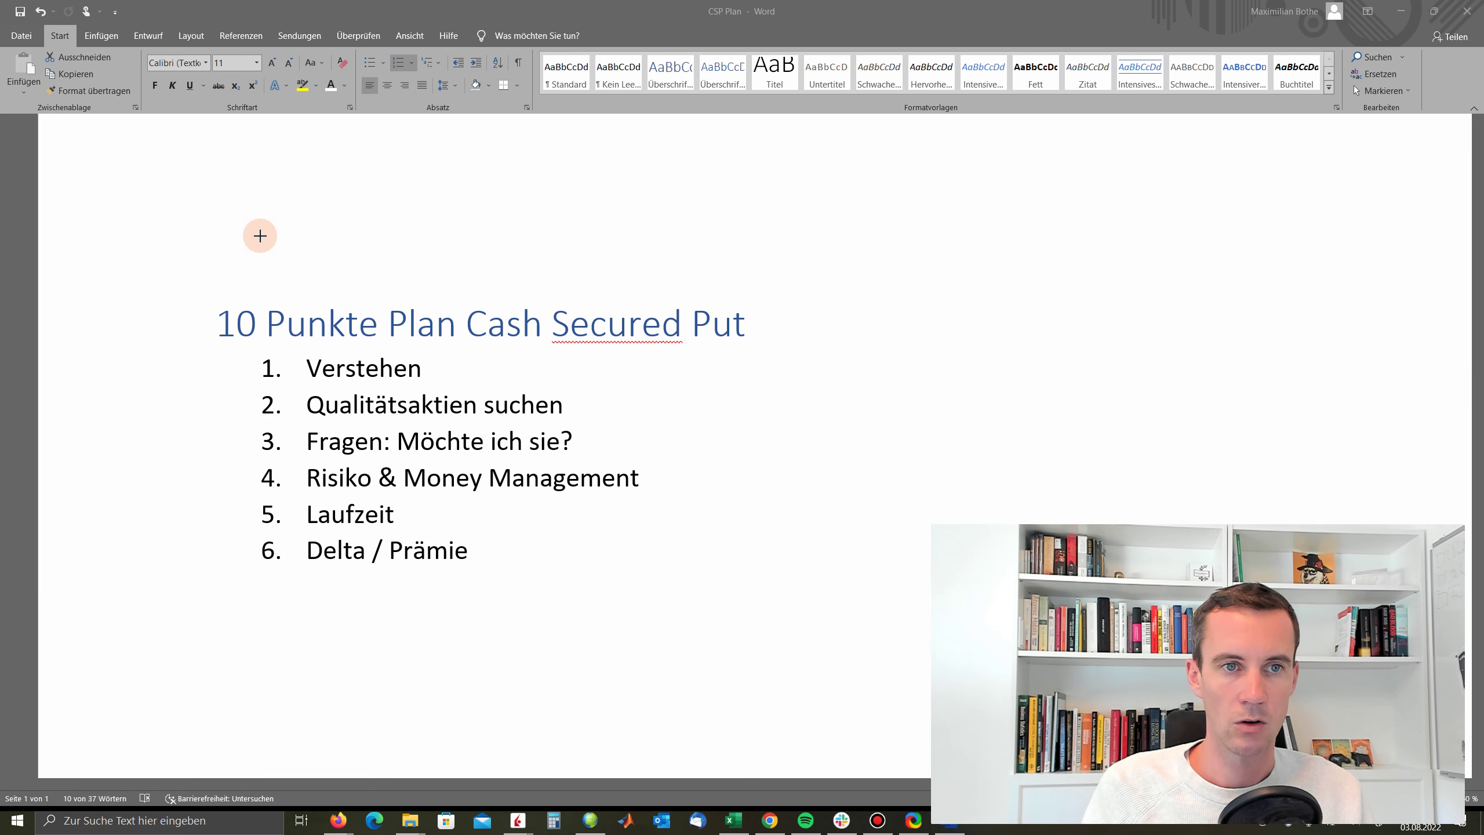
pyautogui.click(466, 533)
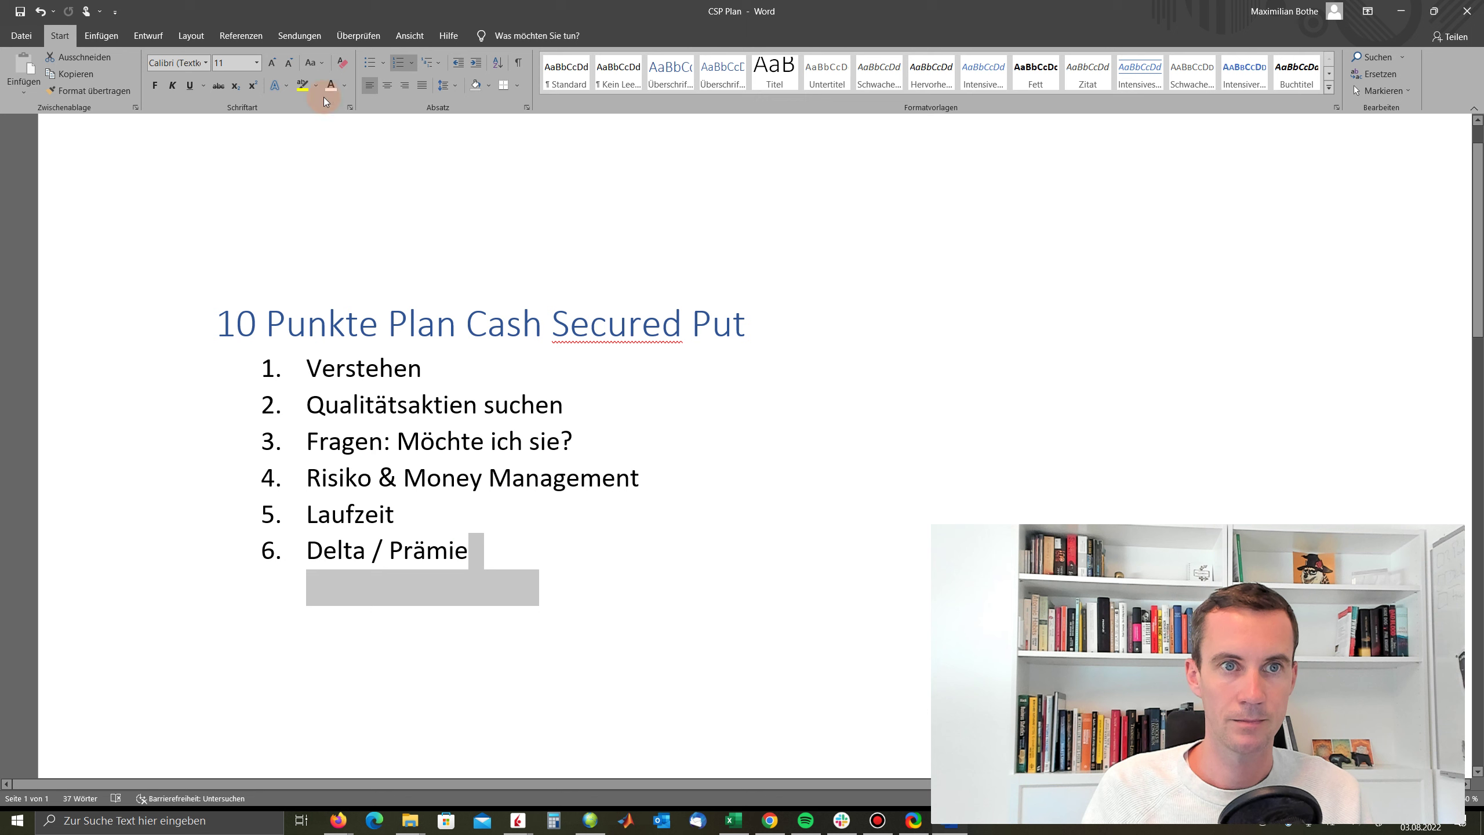
pyautogui.click(345, 85)
pyautogui.click(342, 136)
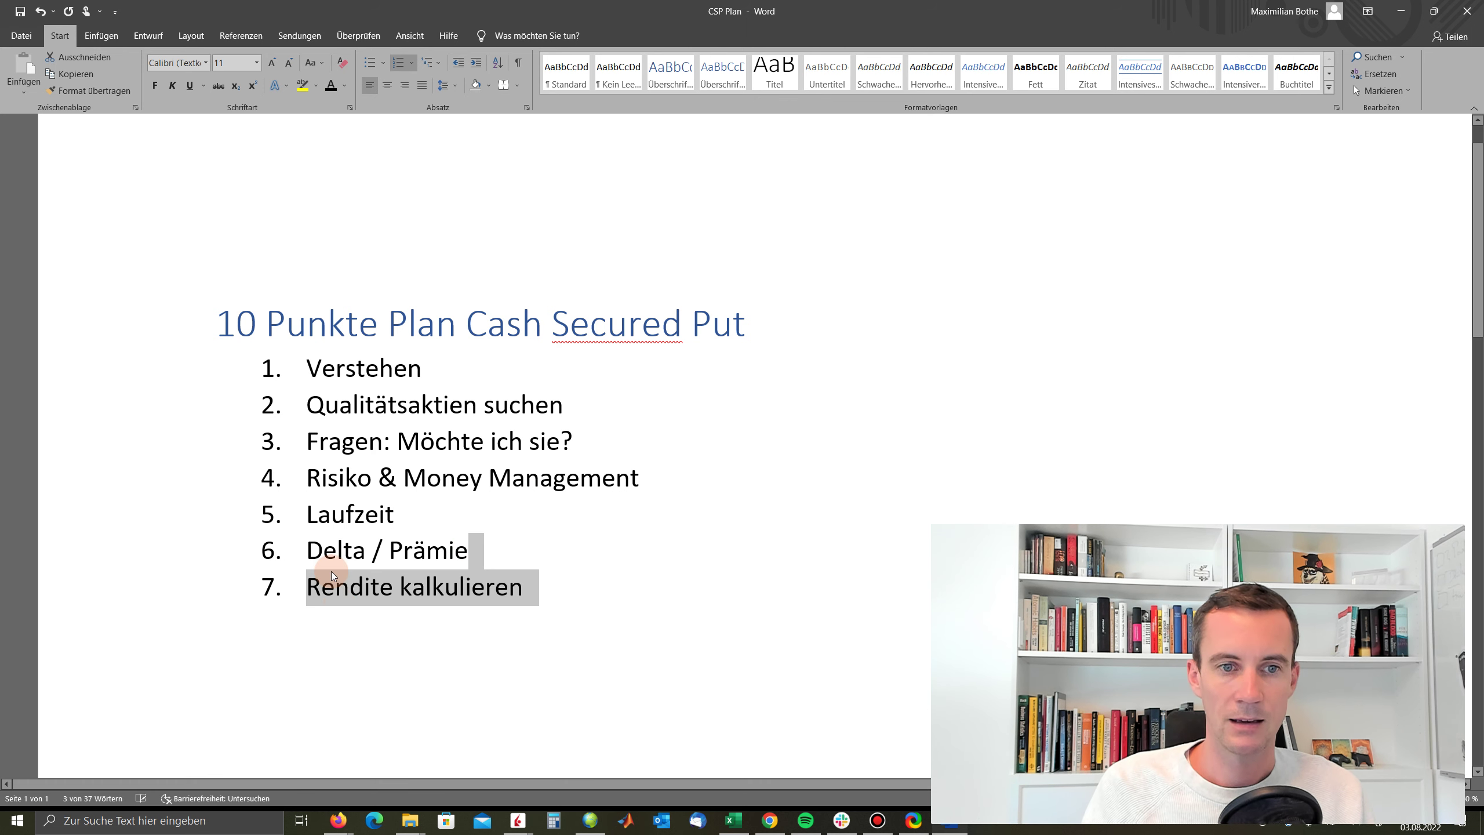
pyautogui.click(621, 644)
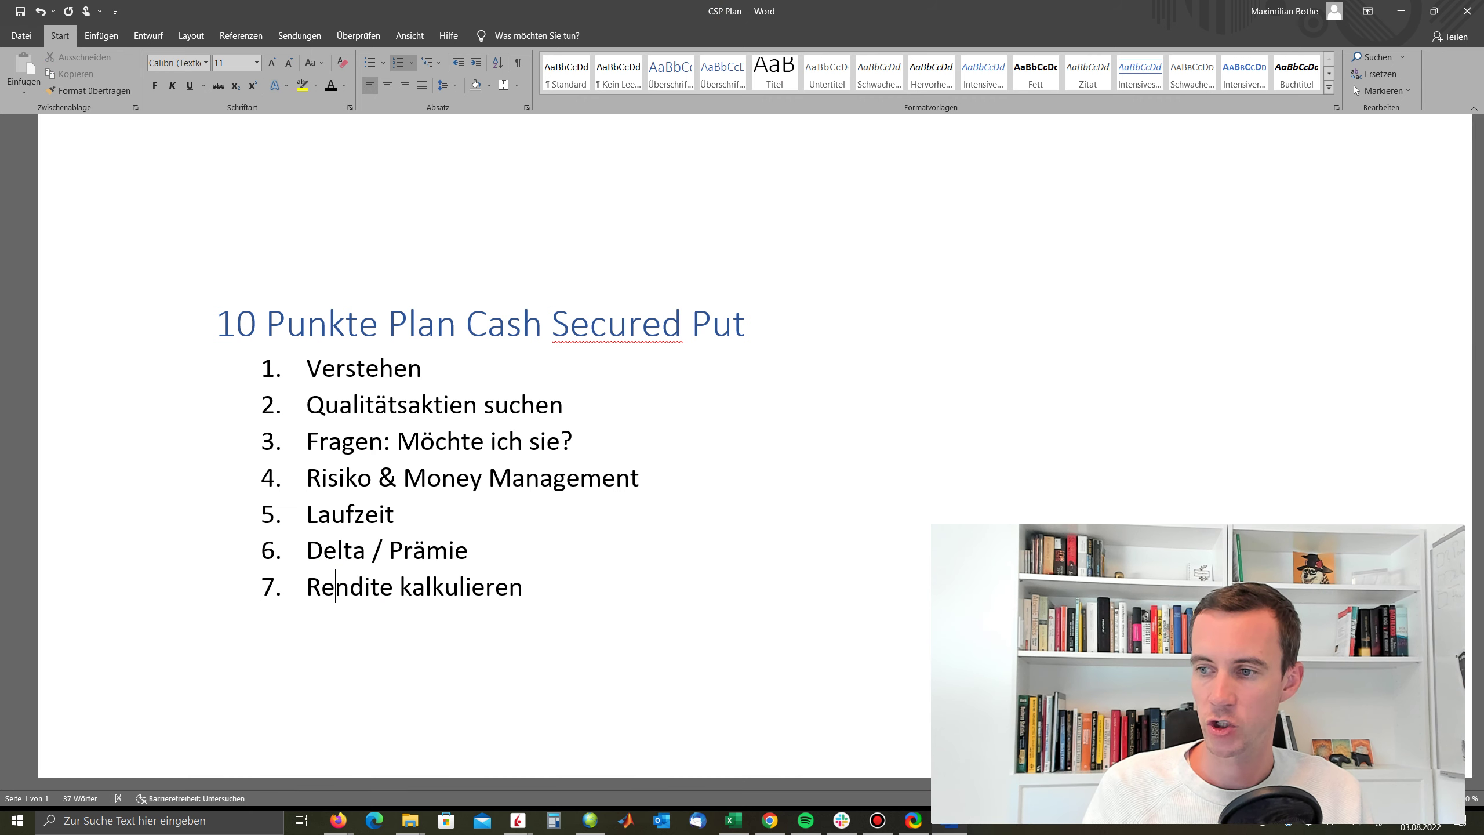
# Switch to the Worksheet_Grundlagen_Optionen workbook in Excel and make the ticker KO in cell B1 bold.
pyautogui.hotkey('alt', 'Tab')
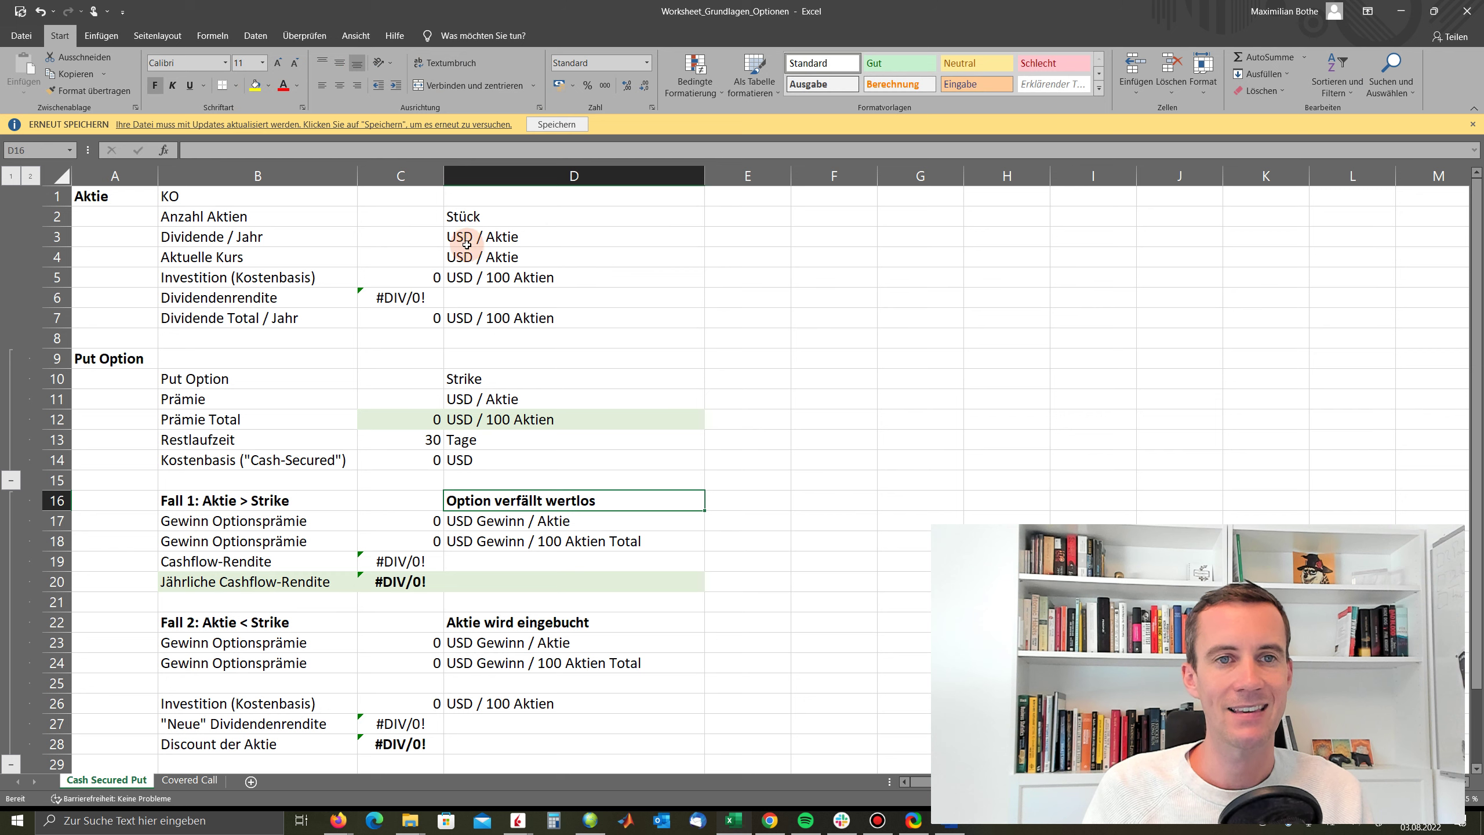
pyautogui.click(384, 217)
pyautogui.click(241, 198)
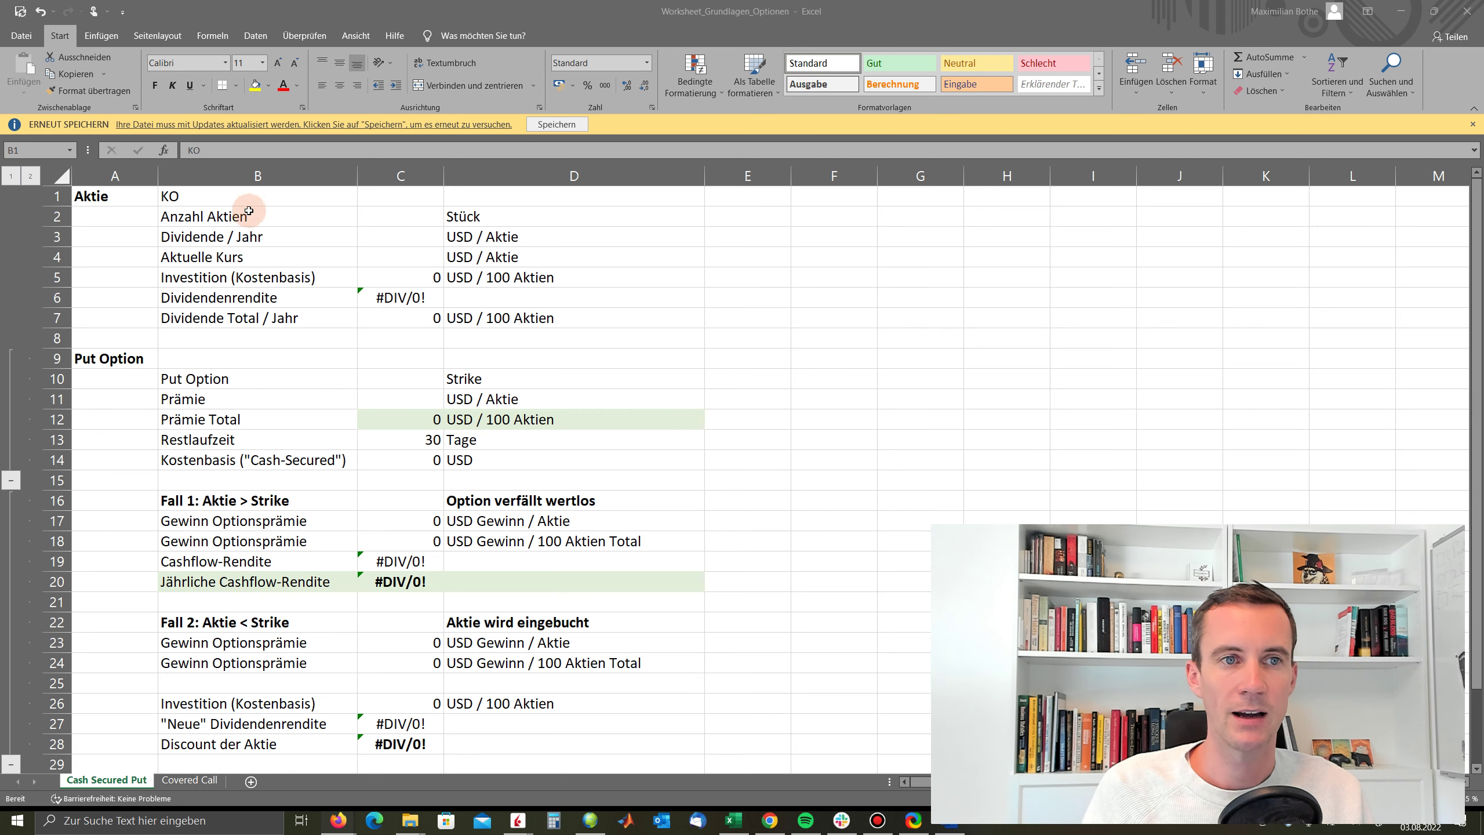
pyautogui.click(266, 201)
pyautogui.click(413, 221)
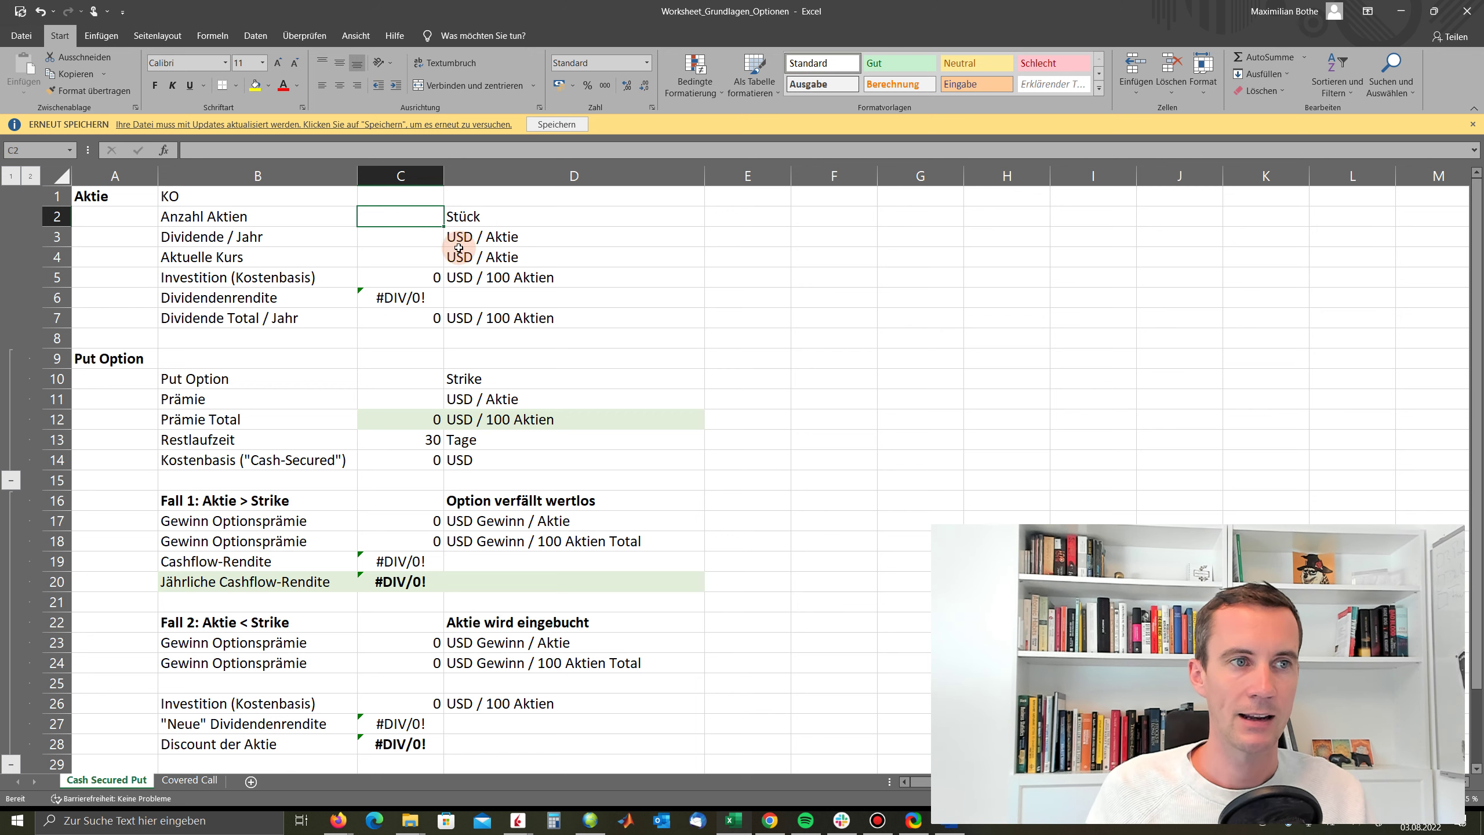
pyautogui.click(184, 194)
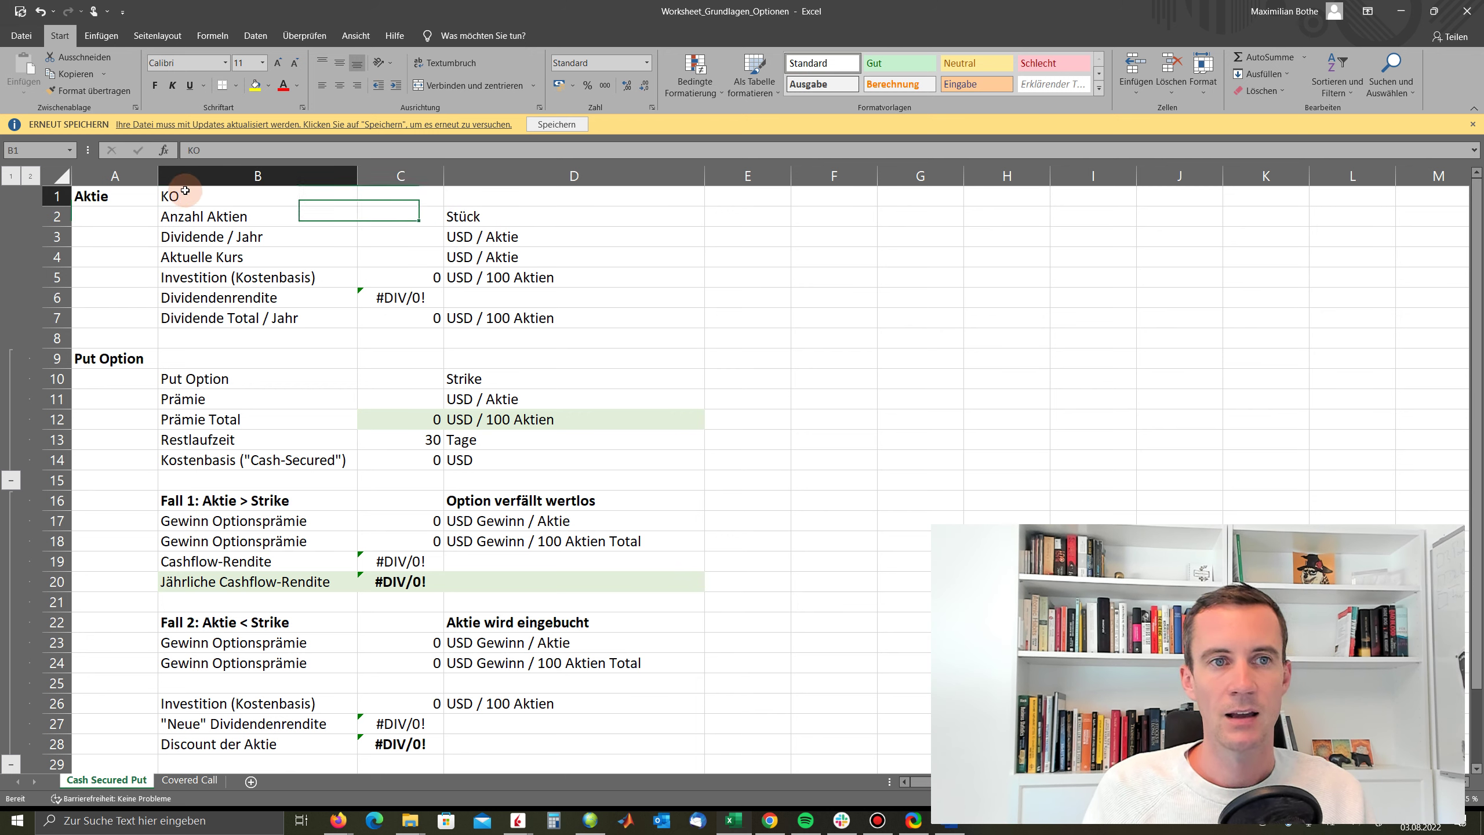
pyautogui.click(154, 84)
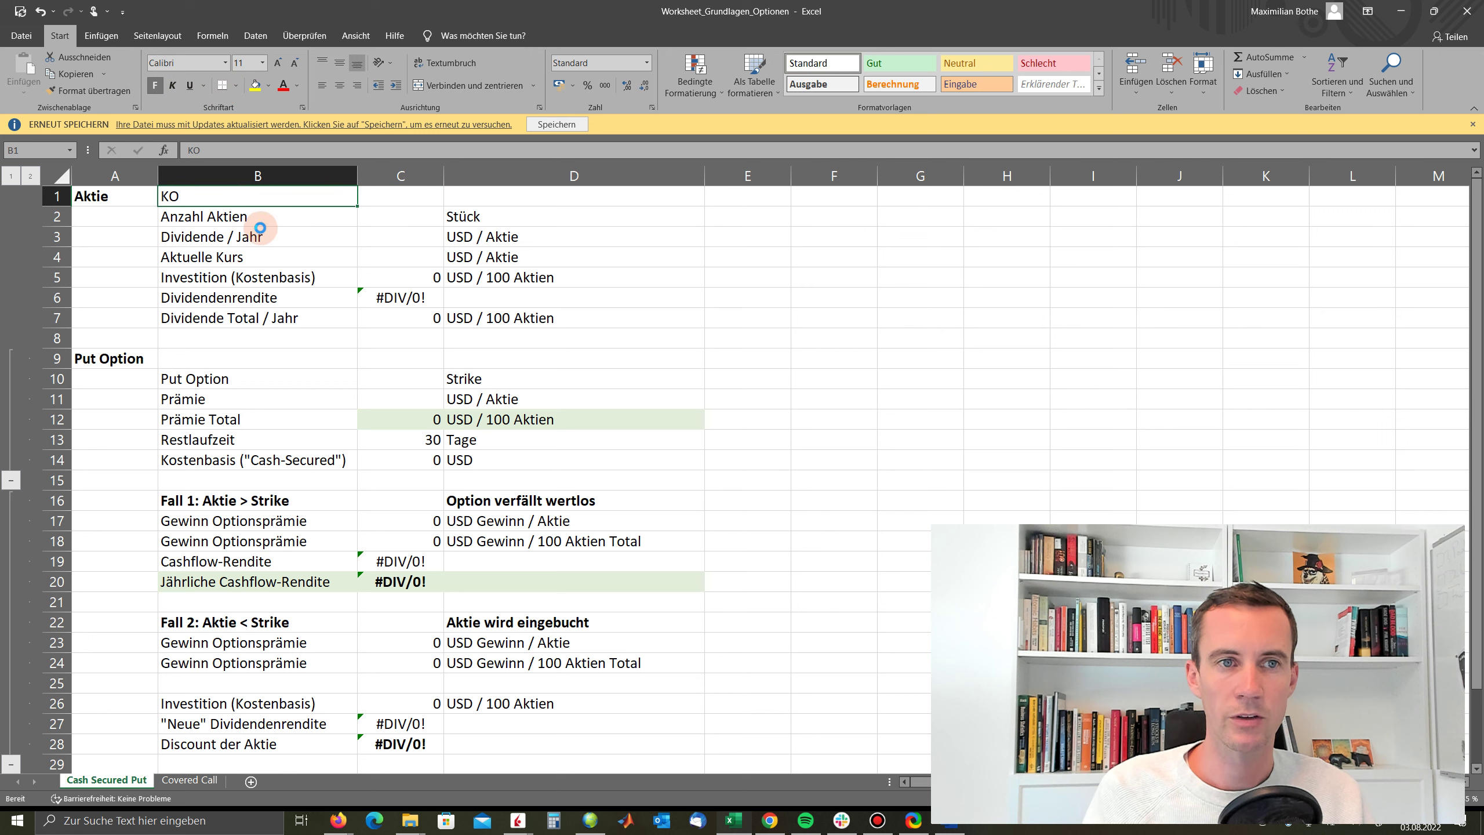
# Enter 100 as the number of shares (Anzahl Aktien) in cell C2.
pyautogui.click(392, 216)
pyautogui.write('100')
pyautogui.click(390, 237)
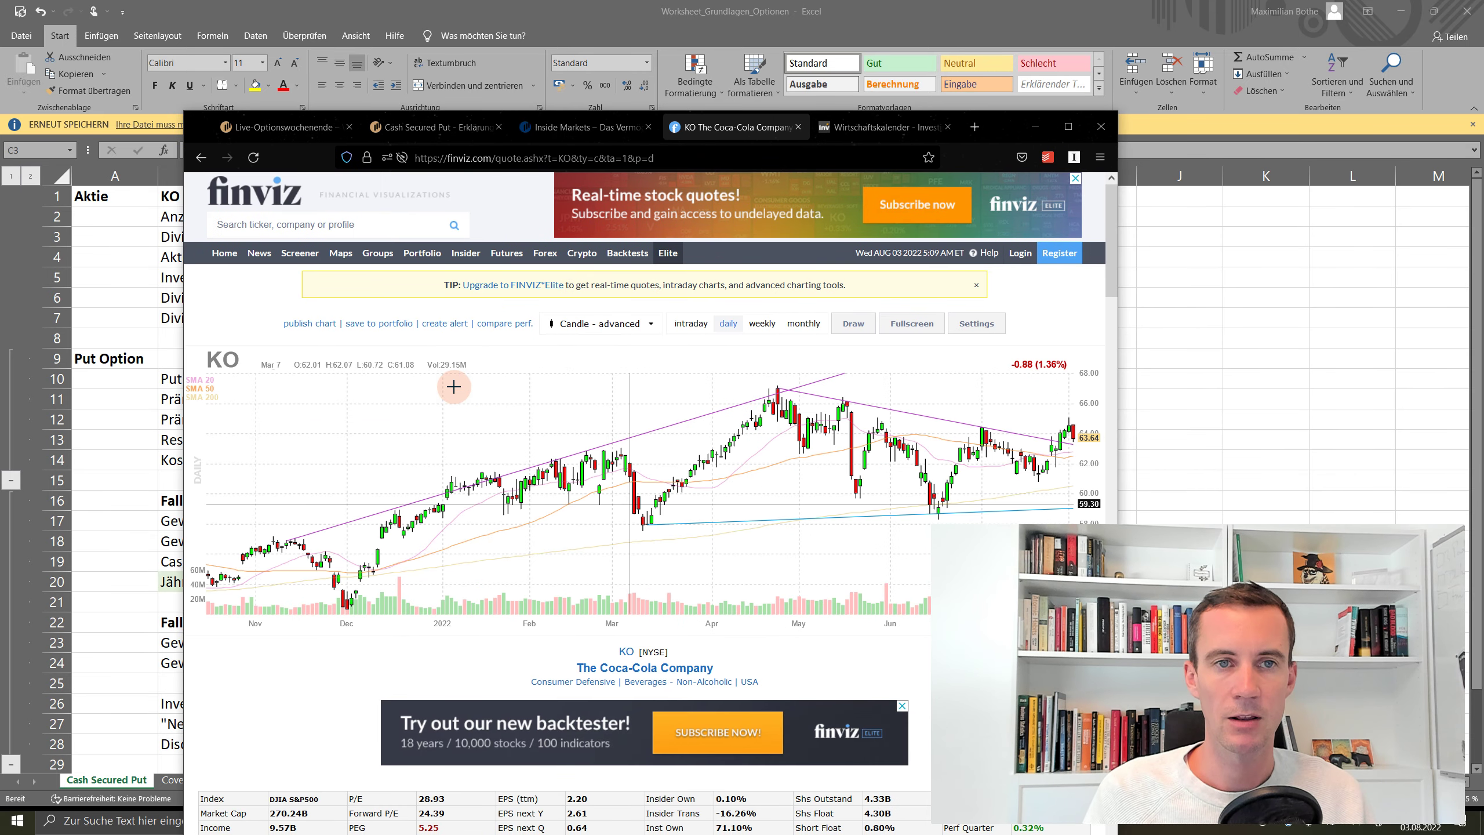
# Look up KO's annual dividend on the finviz page and enter 1.76 for Dividende / Jahr in cell C3 of the Excel sheet.
pyautogui.scroll(-3, 424, 421)
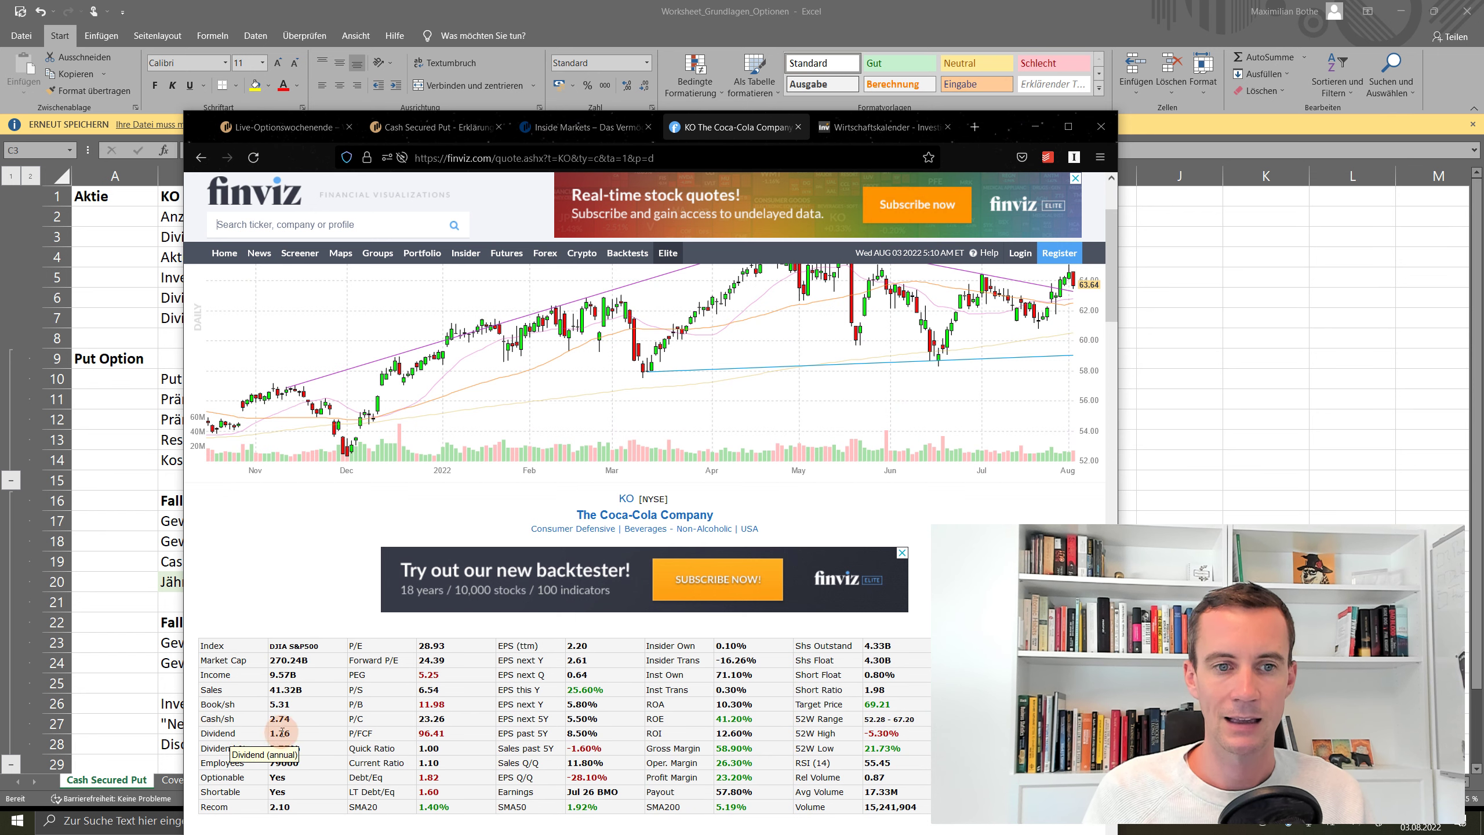
pyautogui.moveTo(267, 734); pyautogui.dragTo(290, 739)
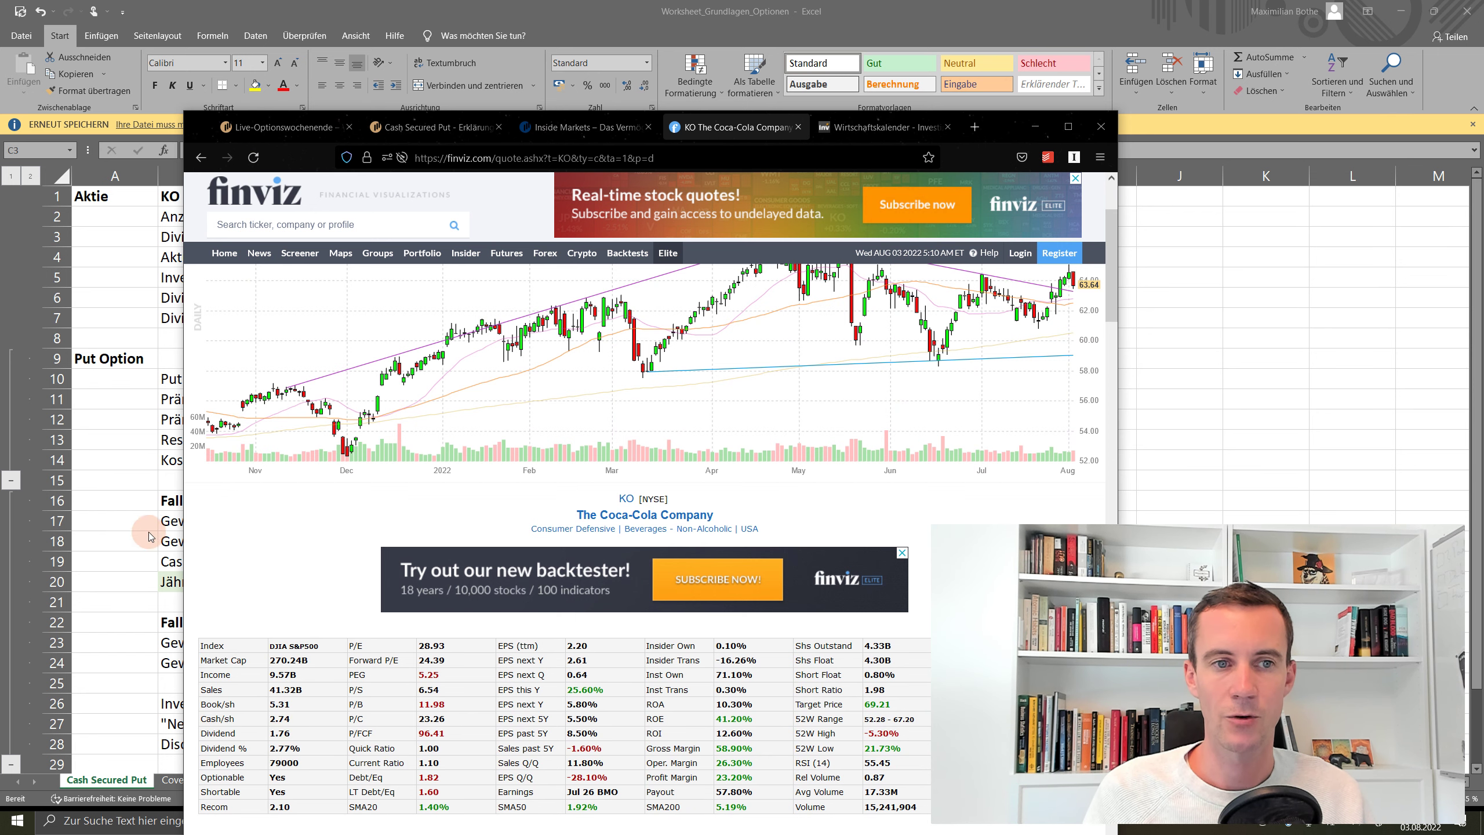
pyautogui.click(143, 528)
pyautogui.click(405, 246)
pyautogui.write('1.76')
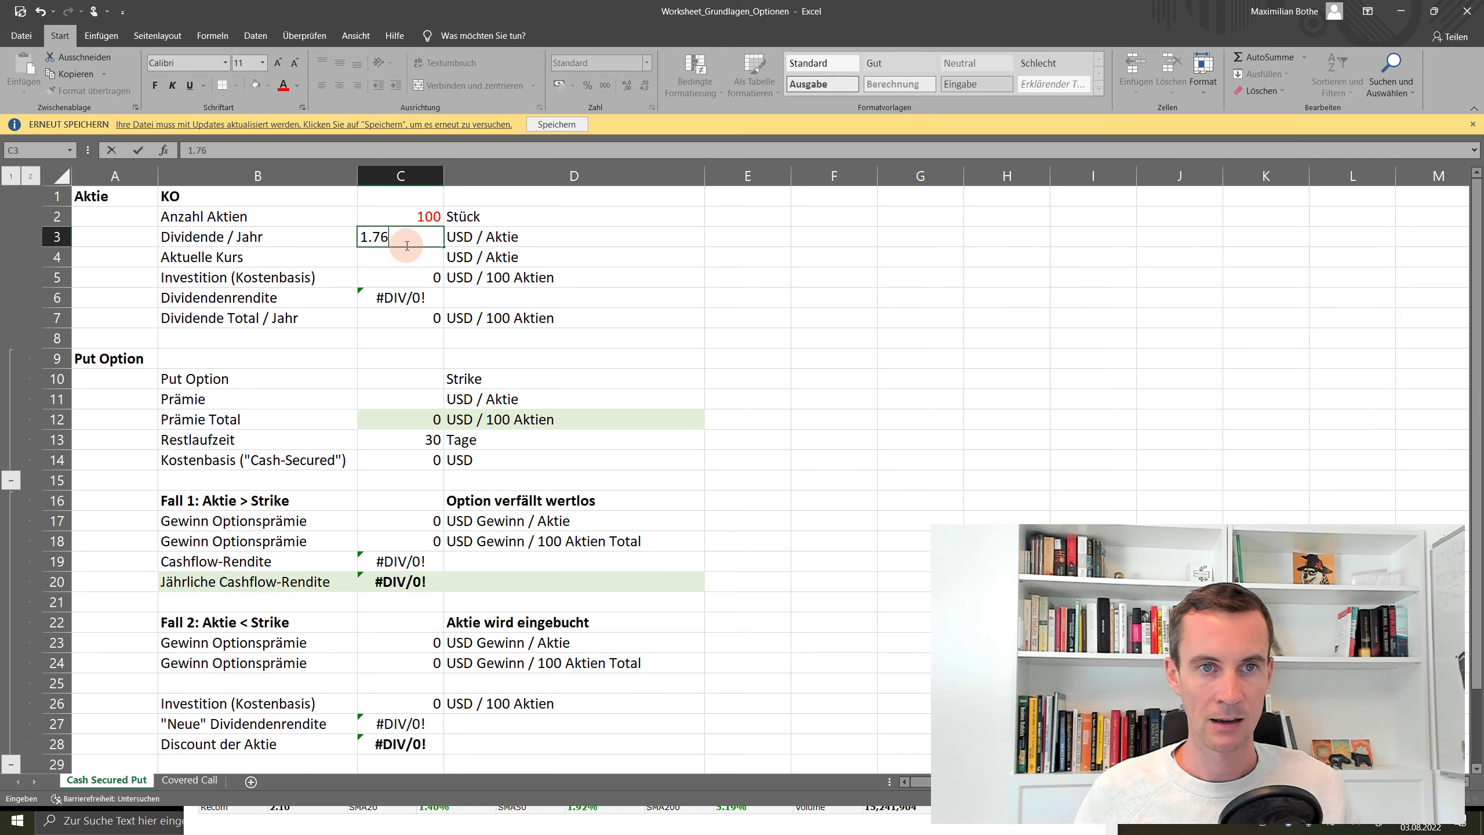
pyautogui.press('Return')
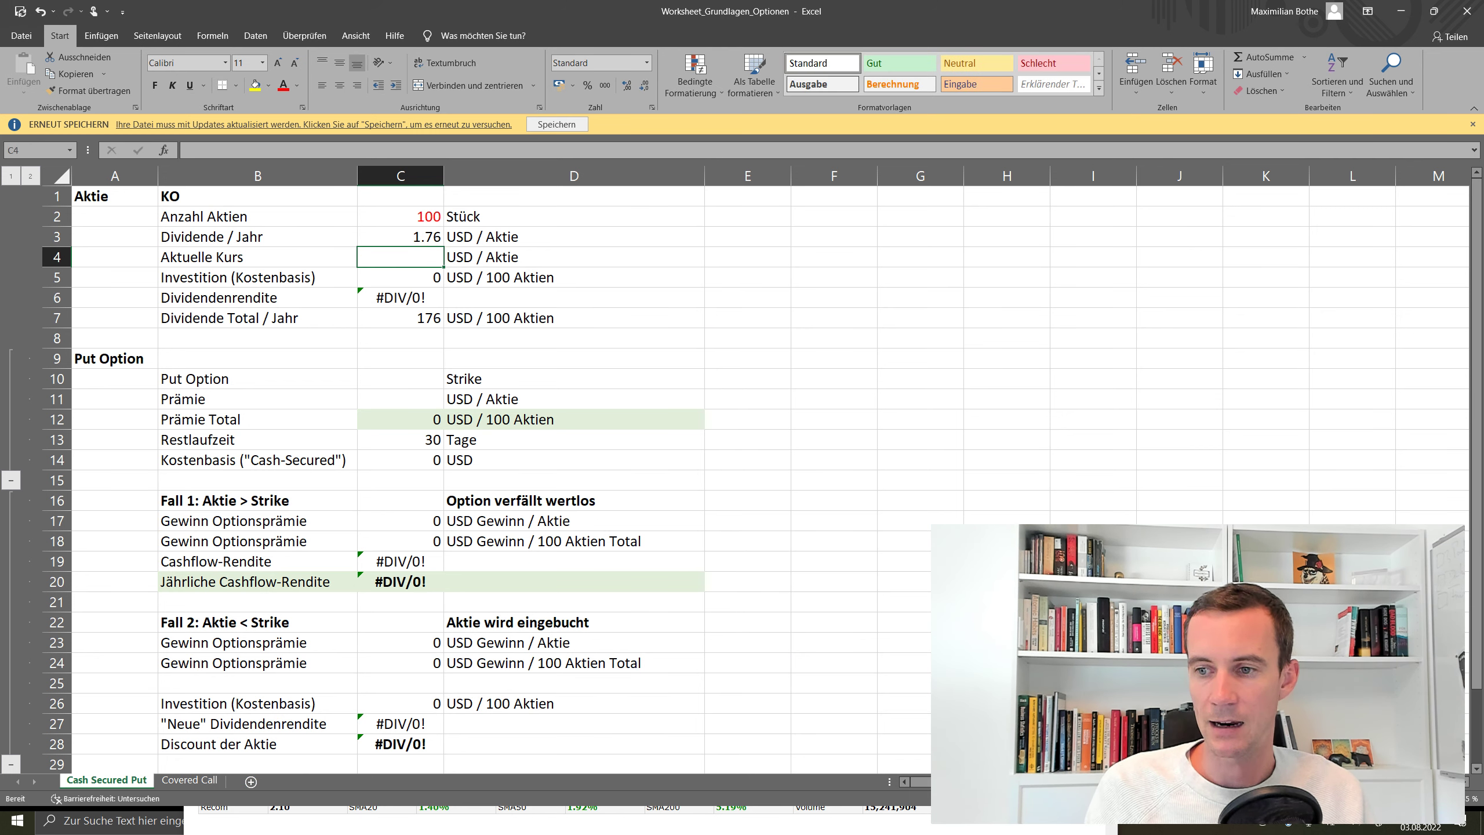
# Check KO's current price on finviz in the browser and enter 63.64 as Aktueller Kurs in cell C4 of the Excel sheet.
pyautogui.hotkey('alt', 'Tab')
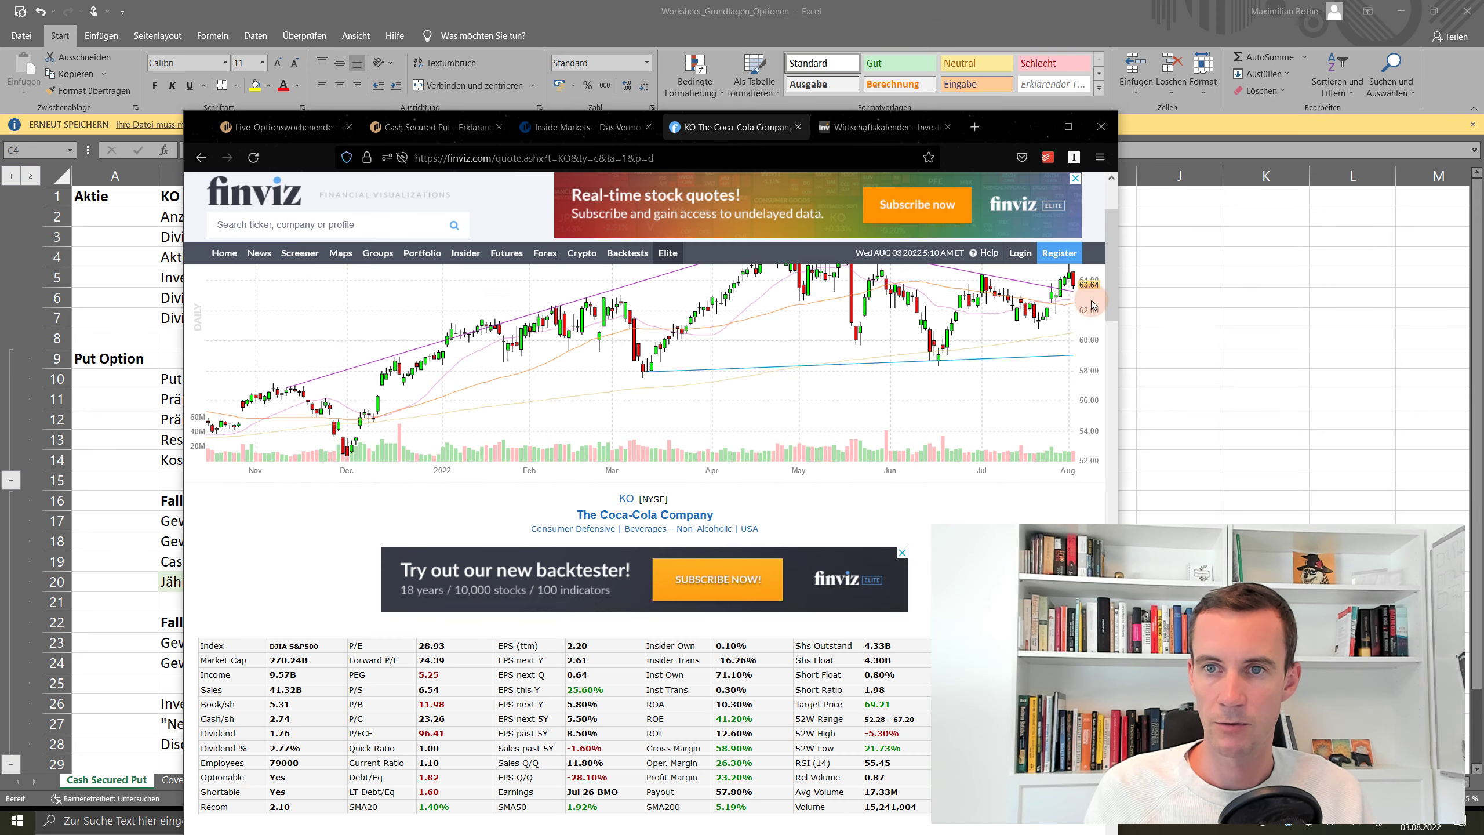
pyautogui.hotkey('alt', 'Tab')
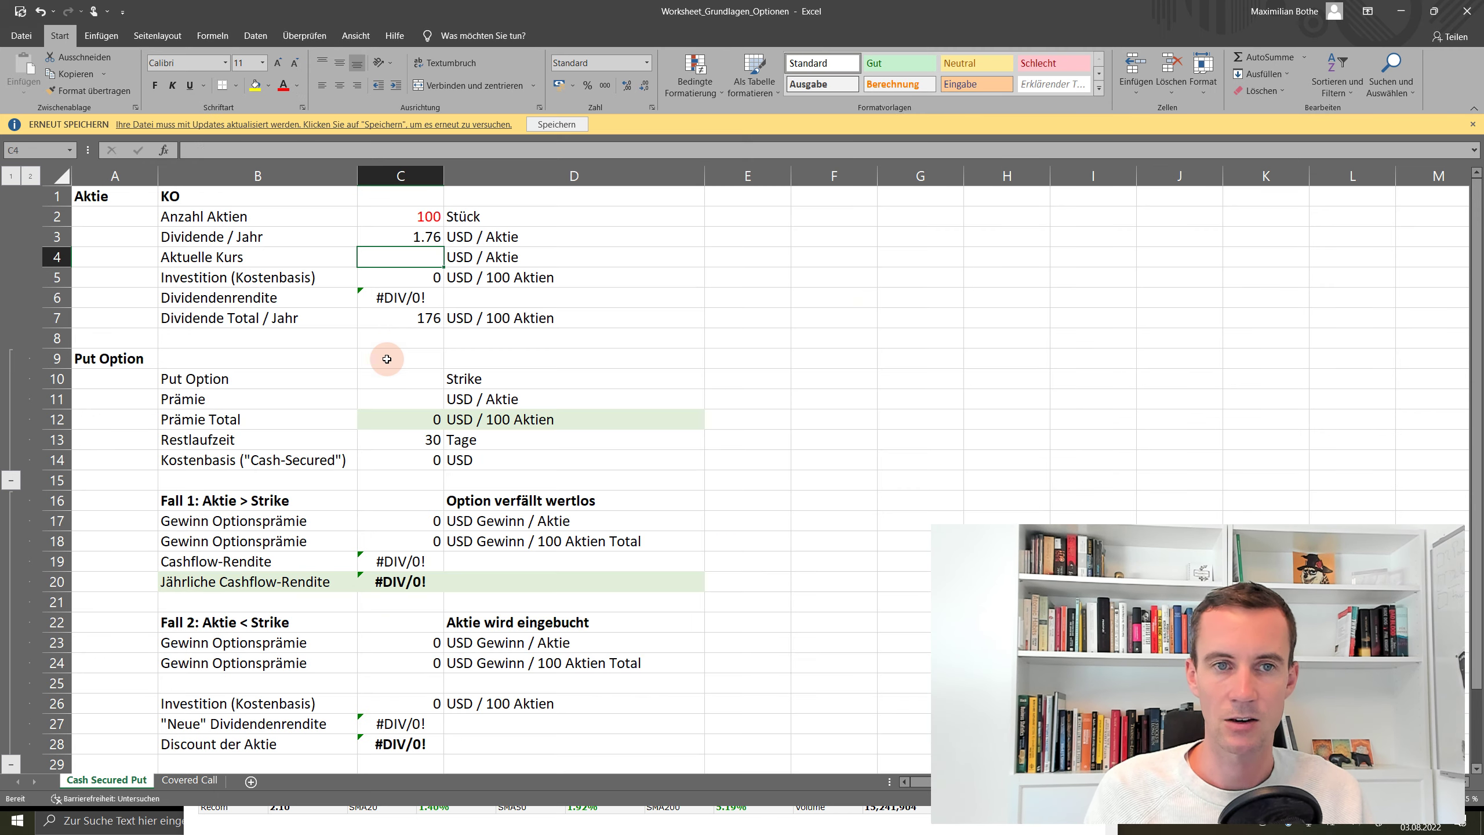
pyautogui.write('63.64')
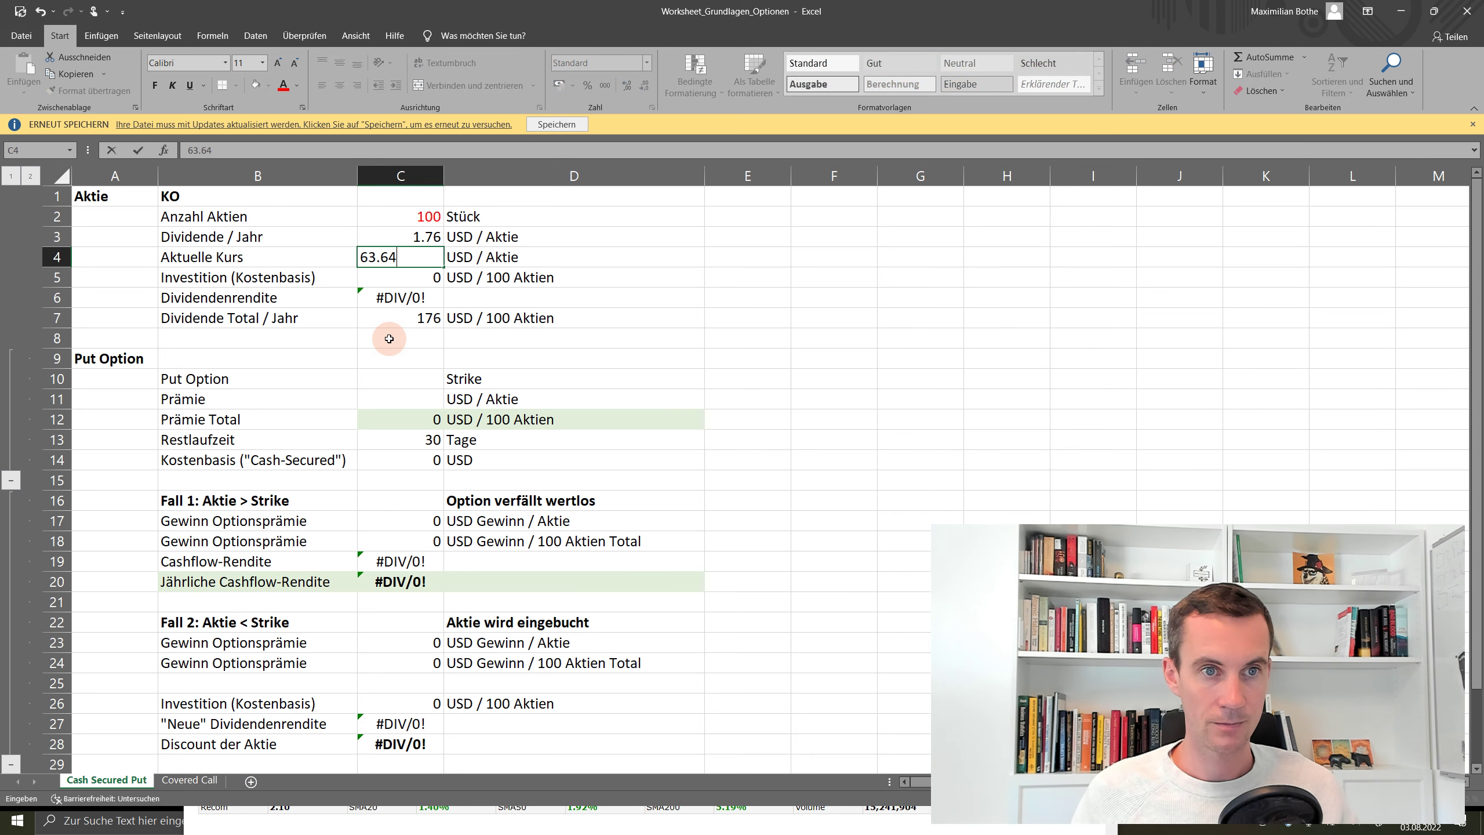
pyautogui.press('Return')
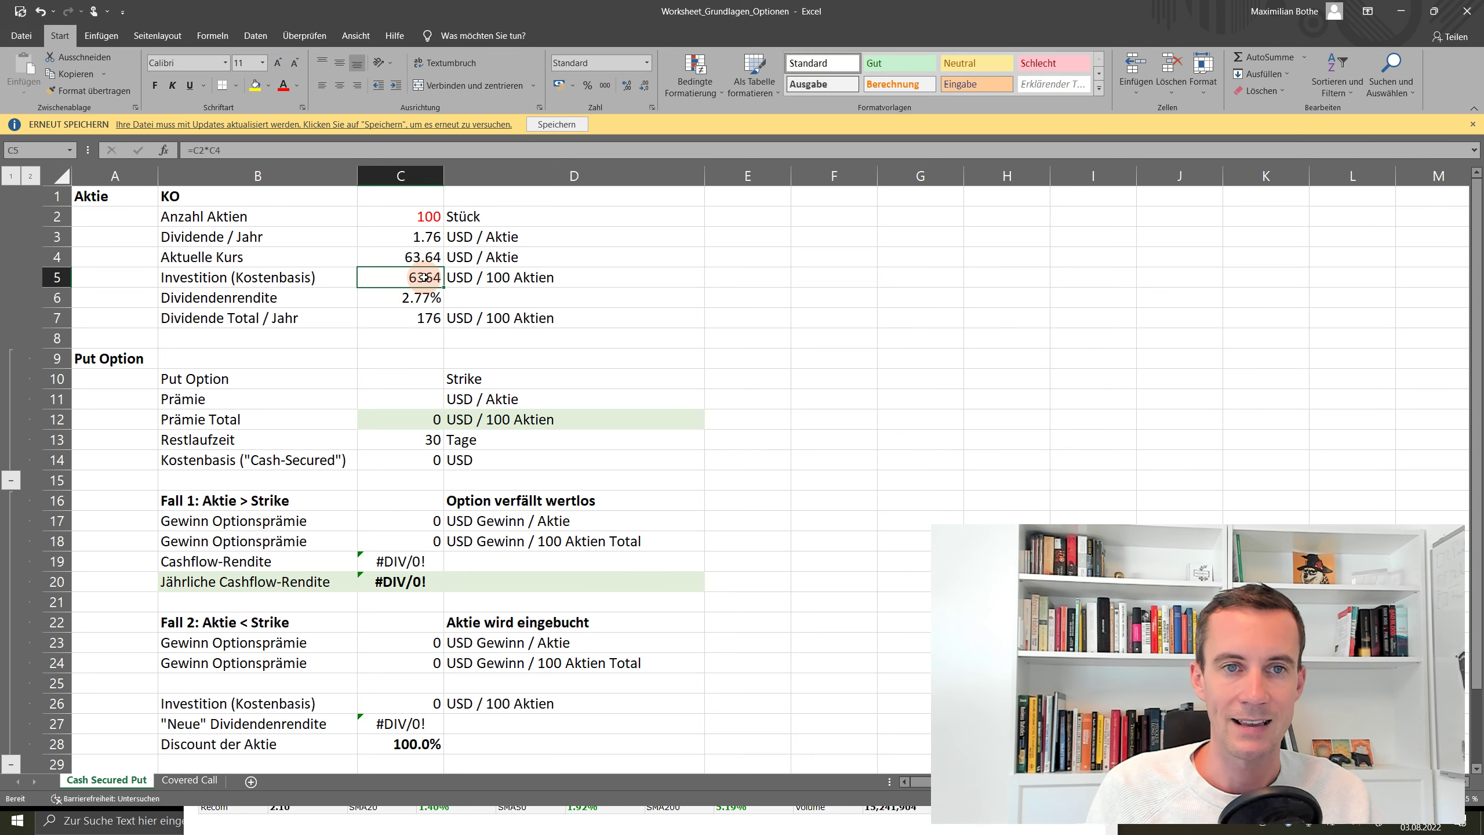
# Examine the stock's calculated investment, dividend yield and total yearly dividend along with the dividend and price behind them.
pyautogui.moveTo(421, 281); pyautogui.dragTo(522, 283)
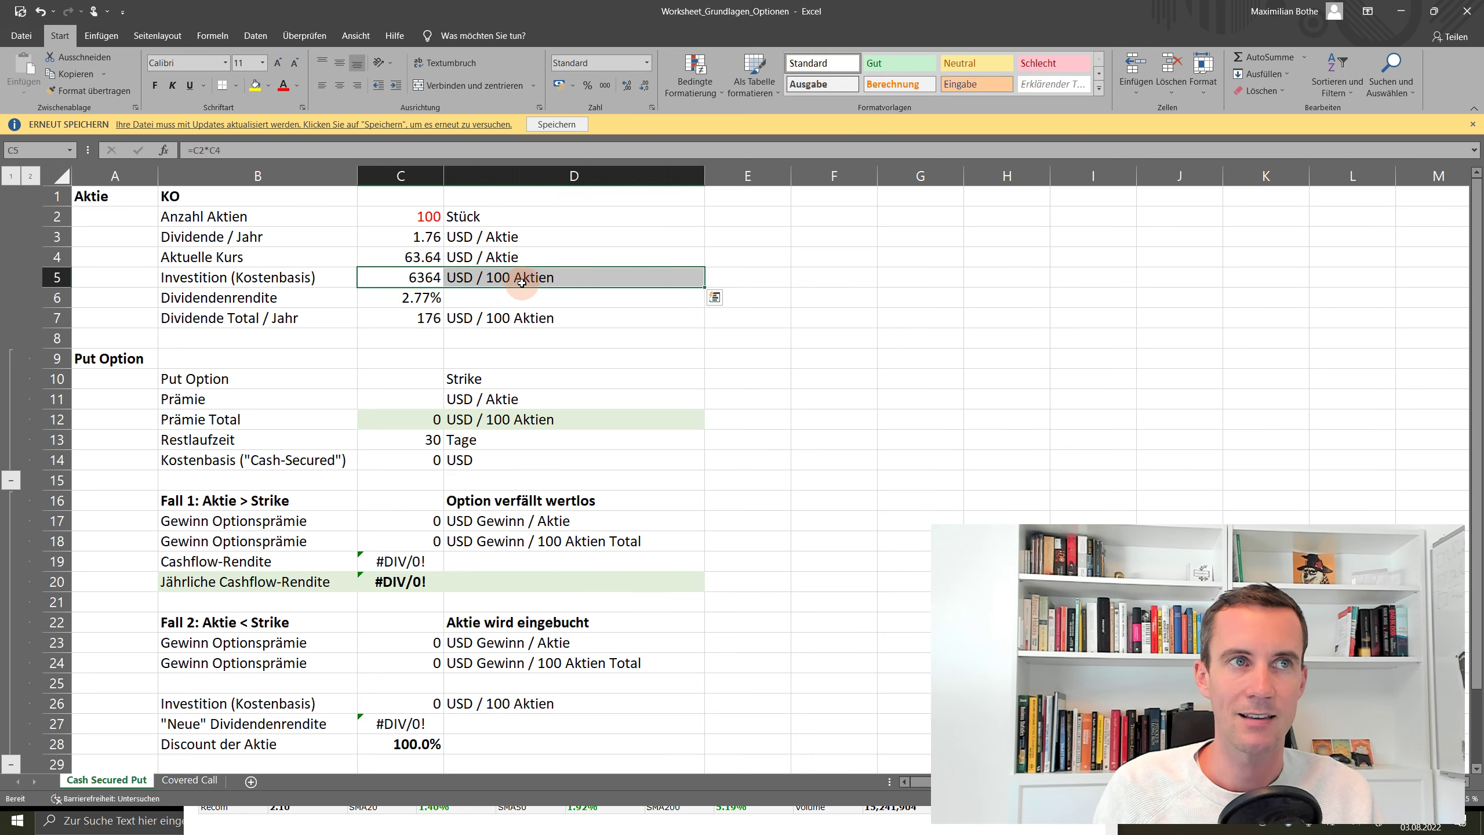
pyautogui.click(406, 279)
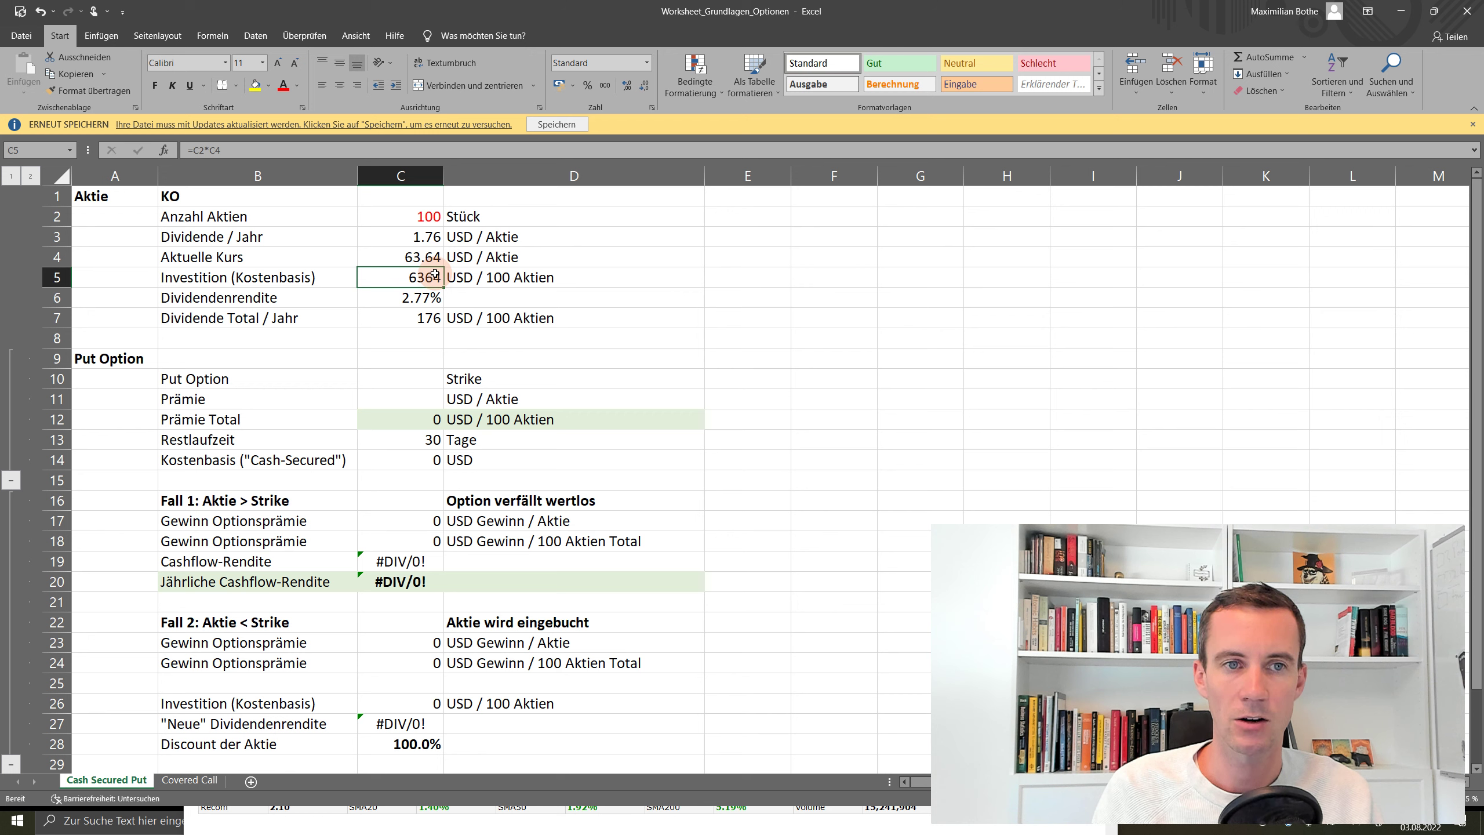
pyautogui.click(437, 299)
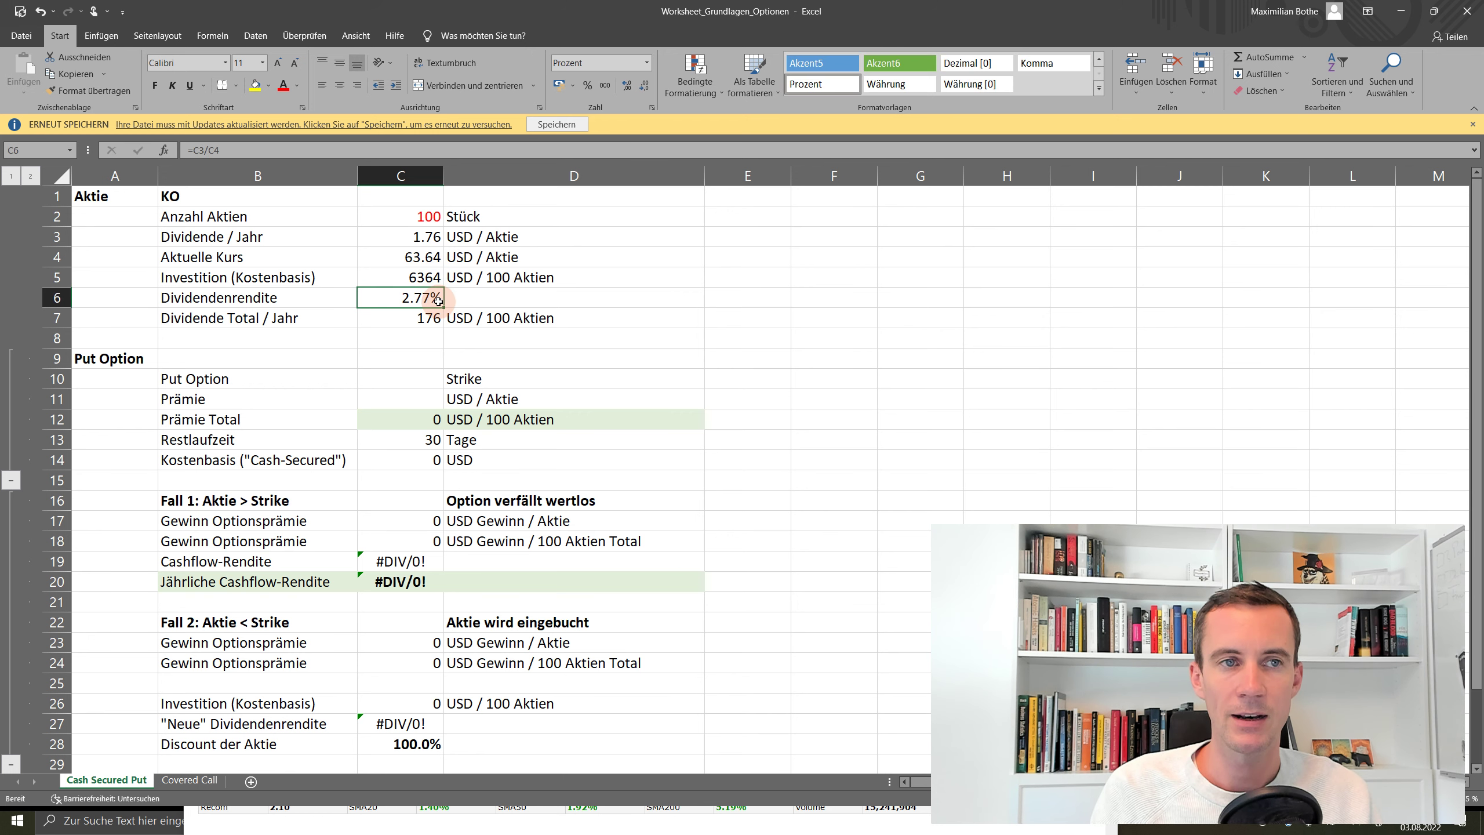
pyautogui.click(429, 238)
pyautogui.click(430, 255)
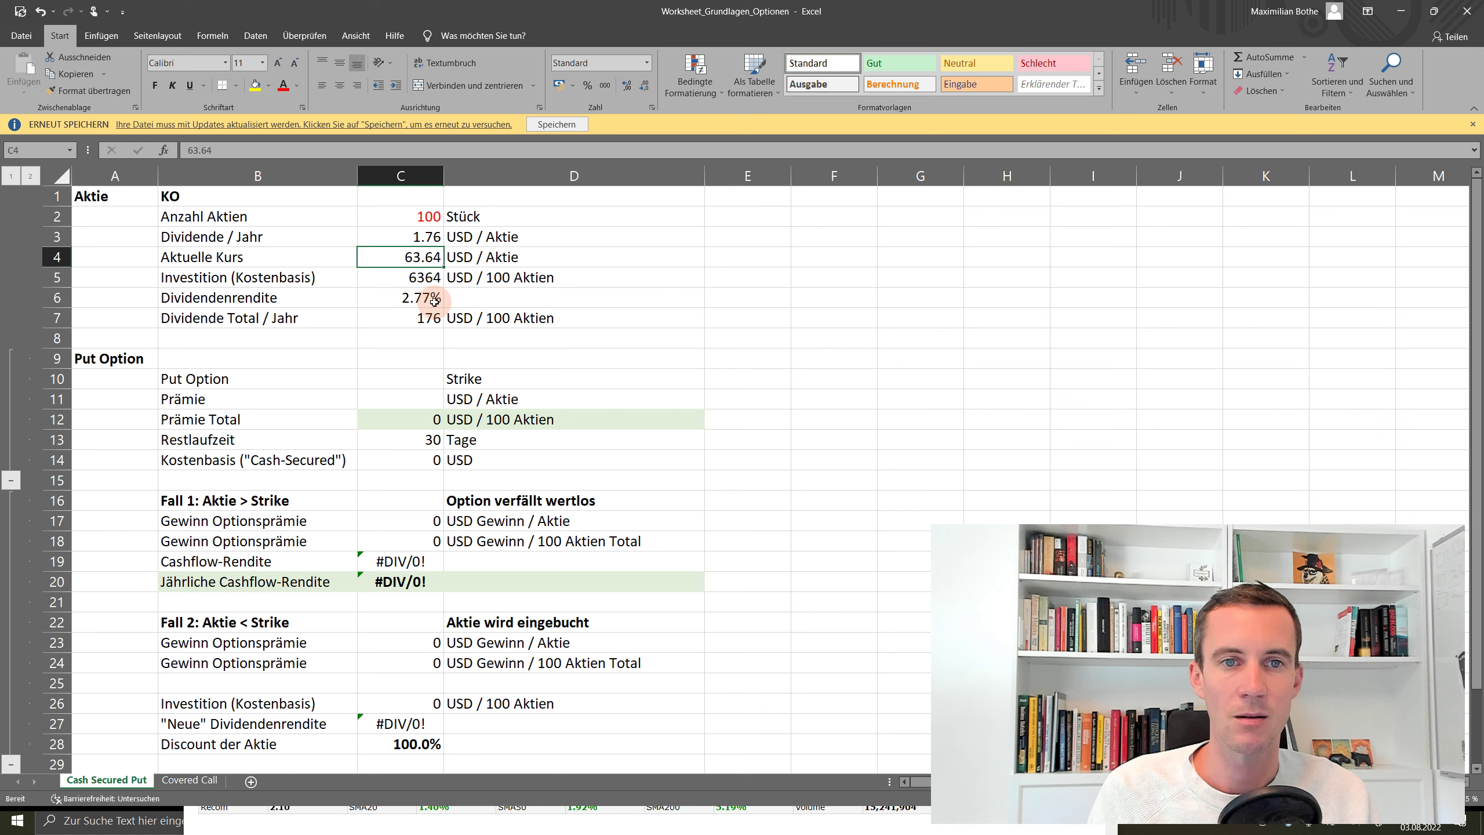
pyautogui.click(397, 320)
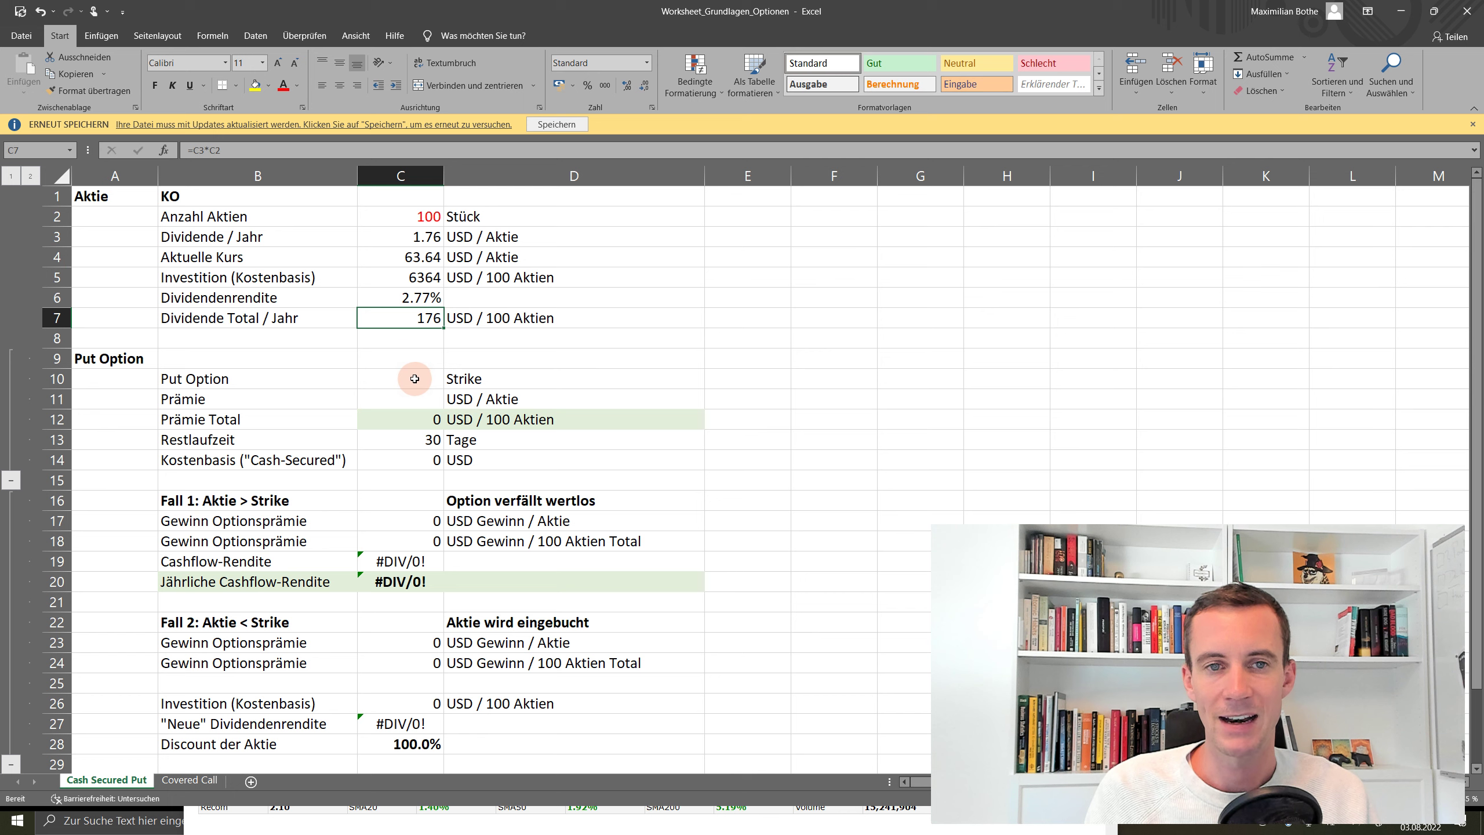
# Enter 60 as the put option's strike in cell C10.
pyautogui.click(430, 366)
pyautogui.click(424, 379)
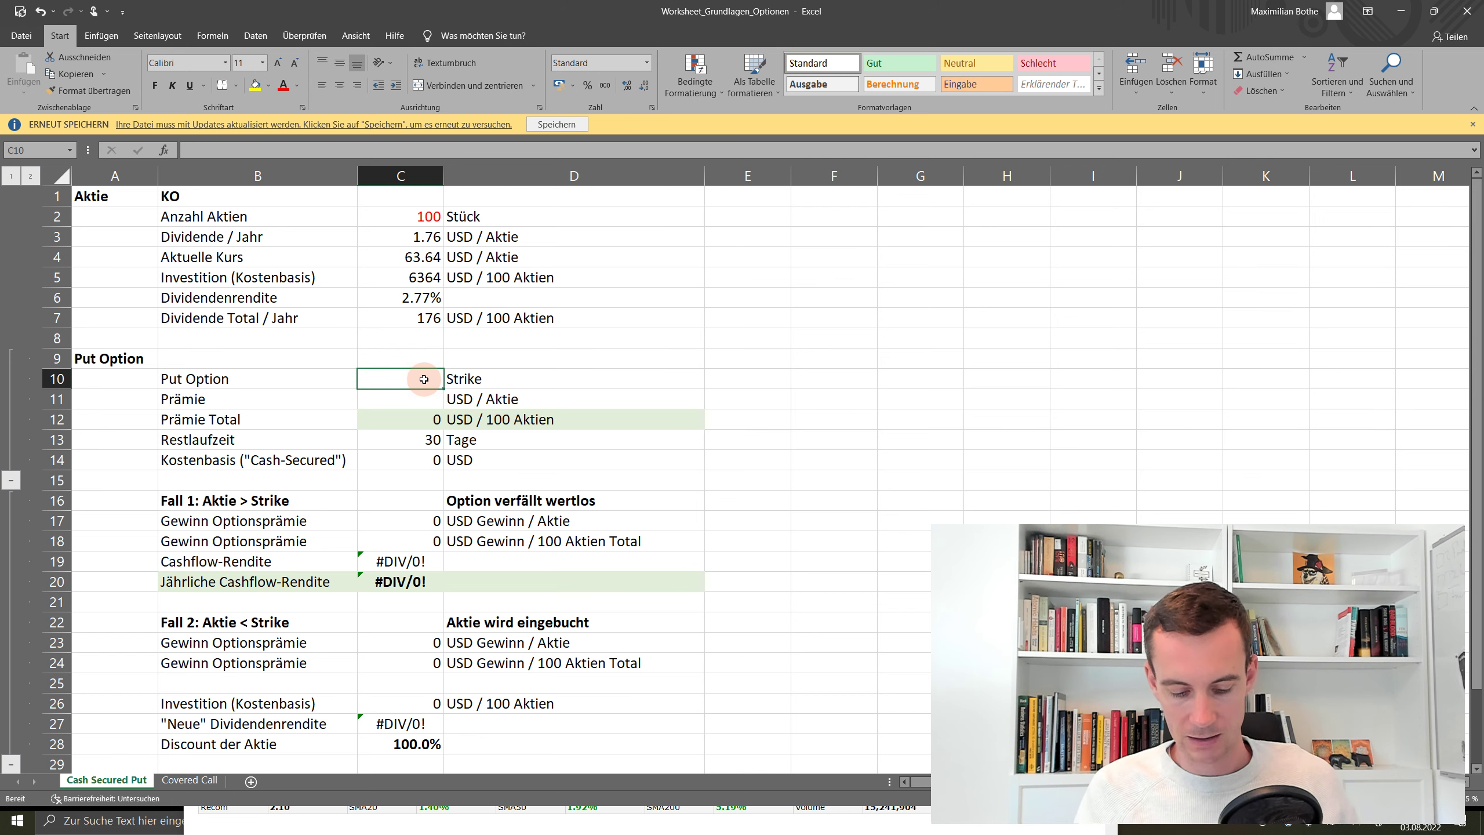
pyautogui.write('60')
pyautogui.press('Return')
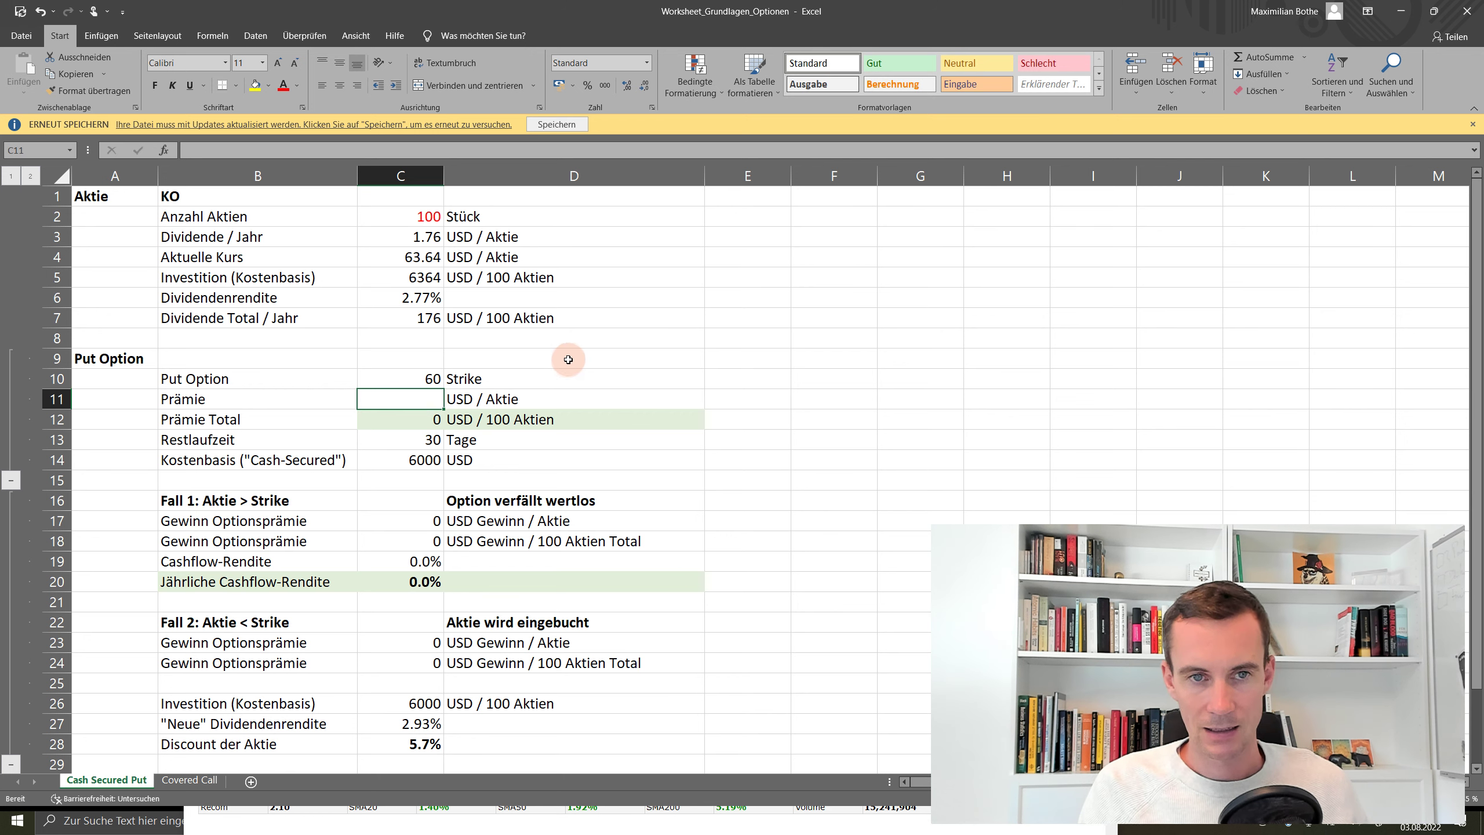
# Set the put option's premium (Prämie) in cell C11 to 1.1 USD per share and check the total premium below it.
pyautogui.write('110')
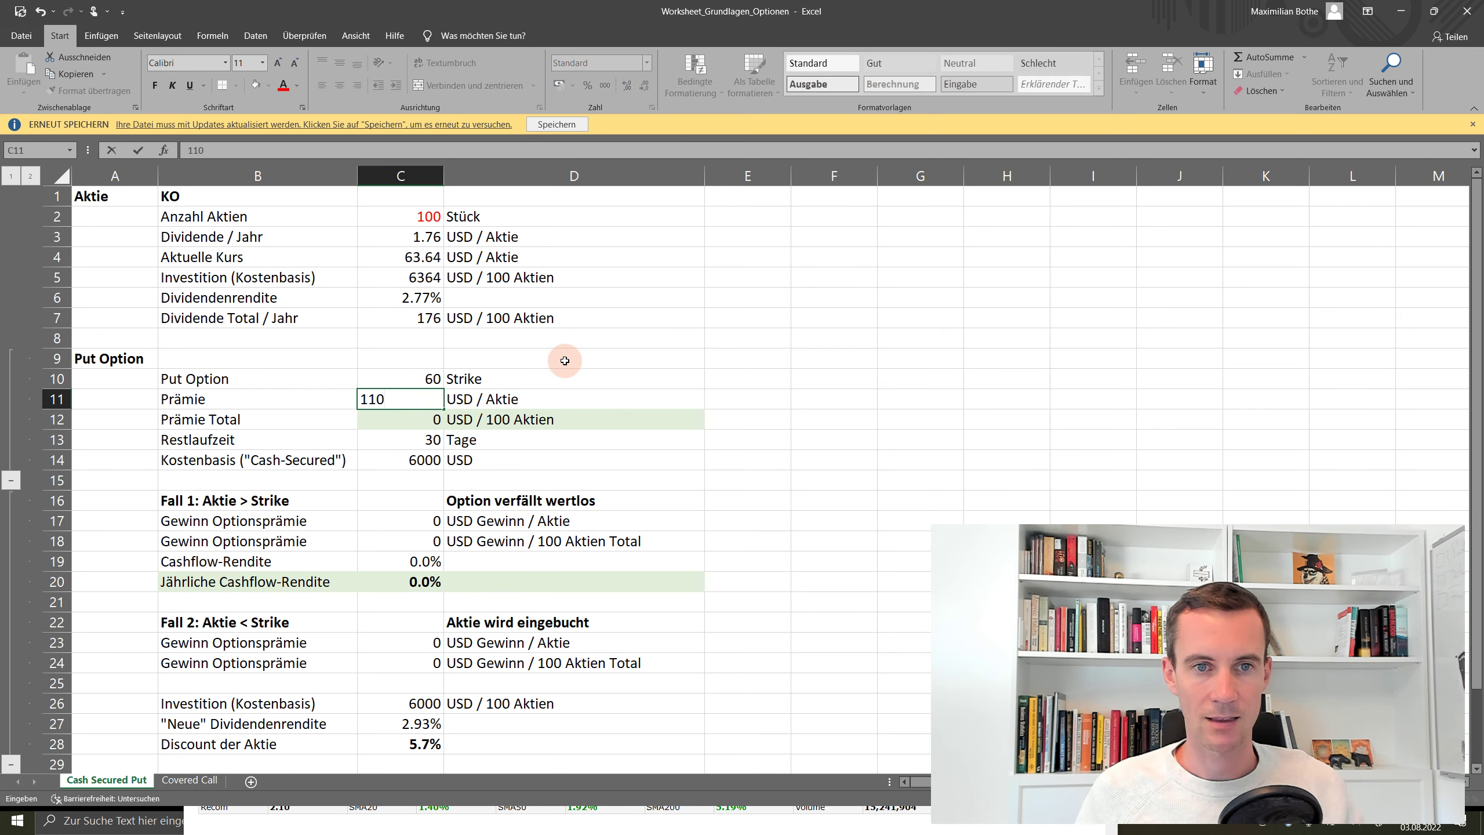
pyautogui.press('Return')
pyautogui.click(419, 397)
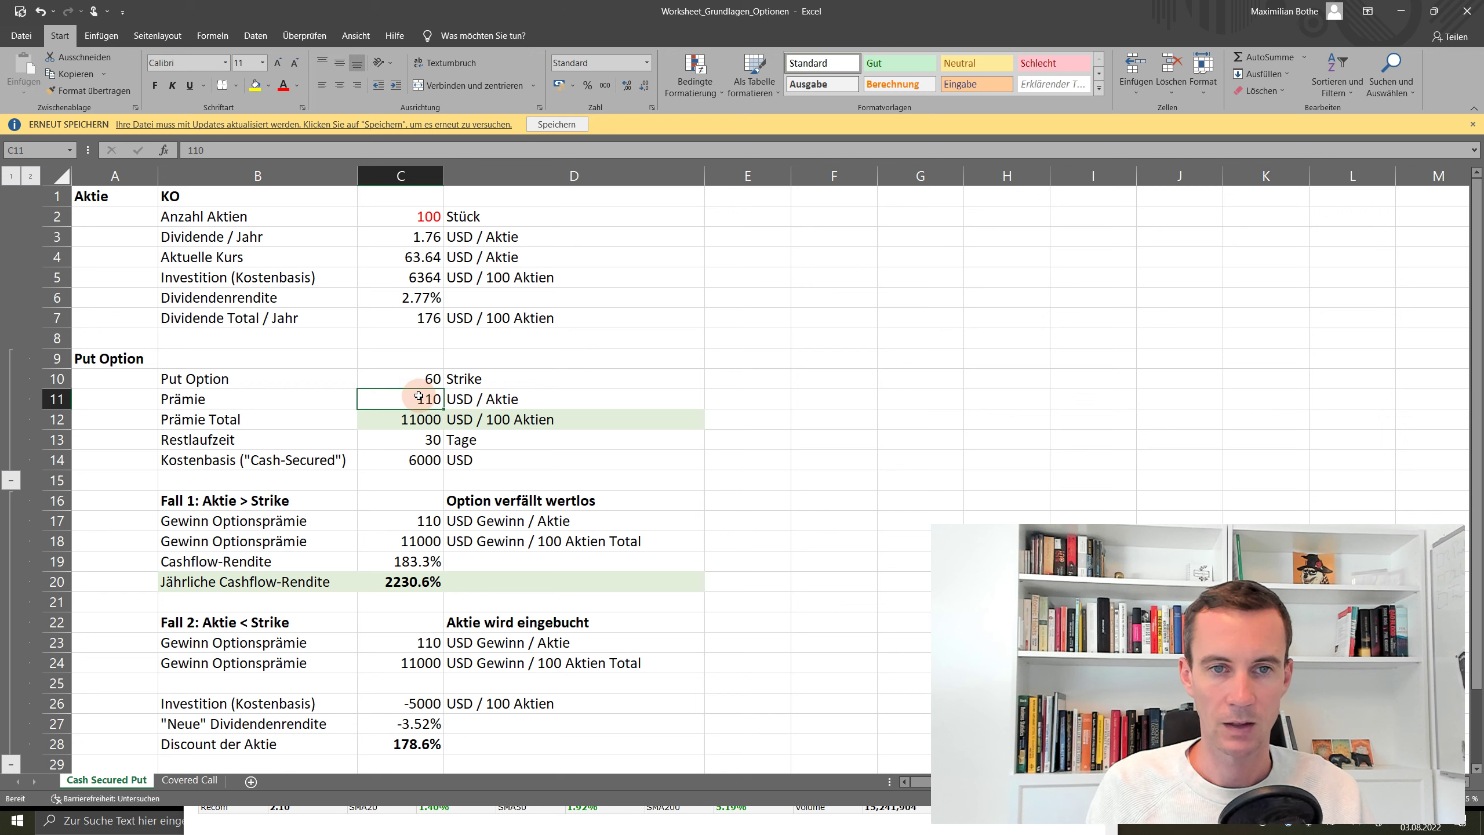
pyautogui.write('1.1')
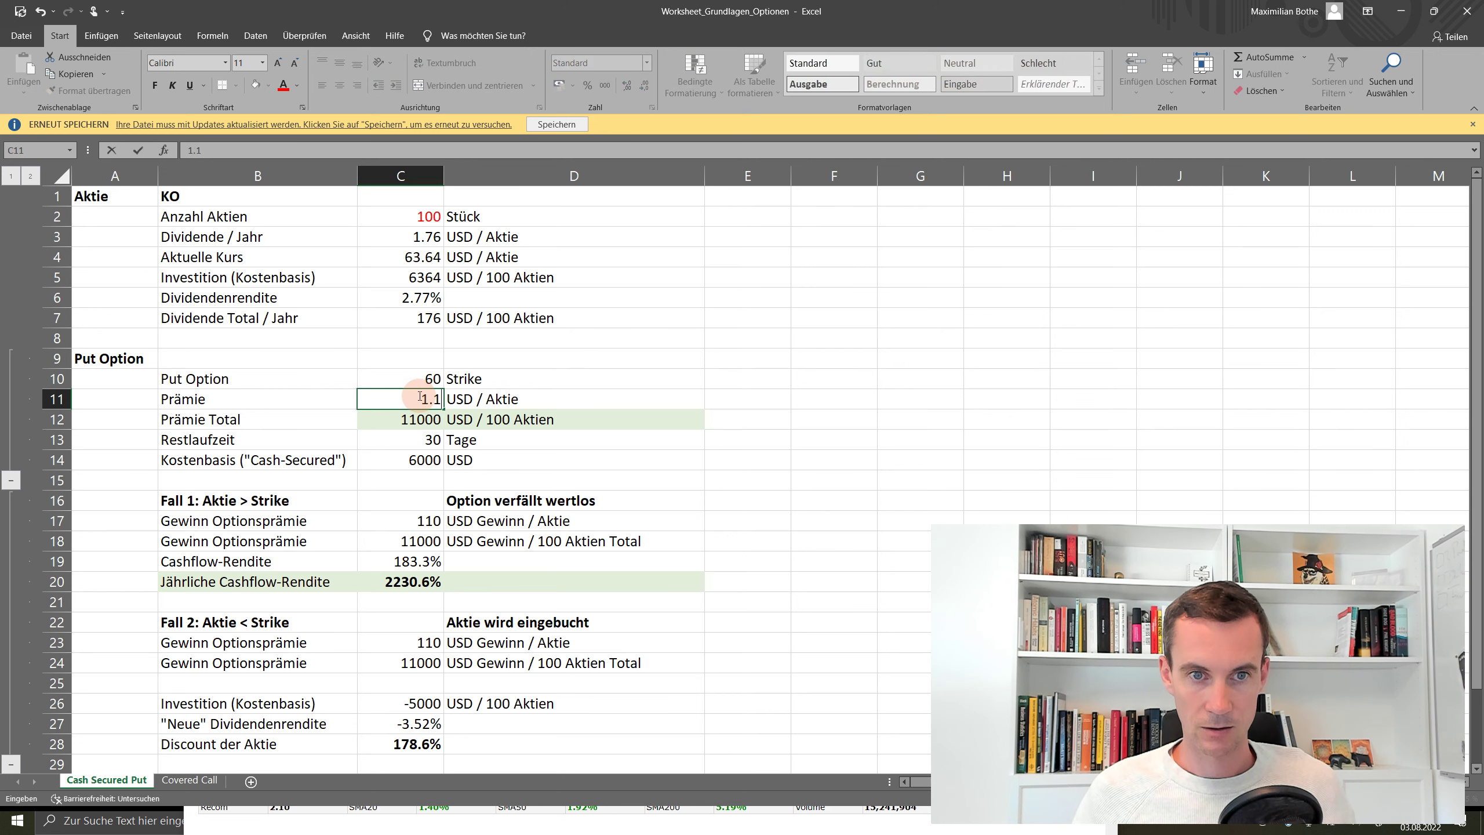
pyautogui.press('Return')
pyautogui.hscroll(3, 397, 381)
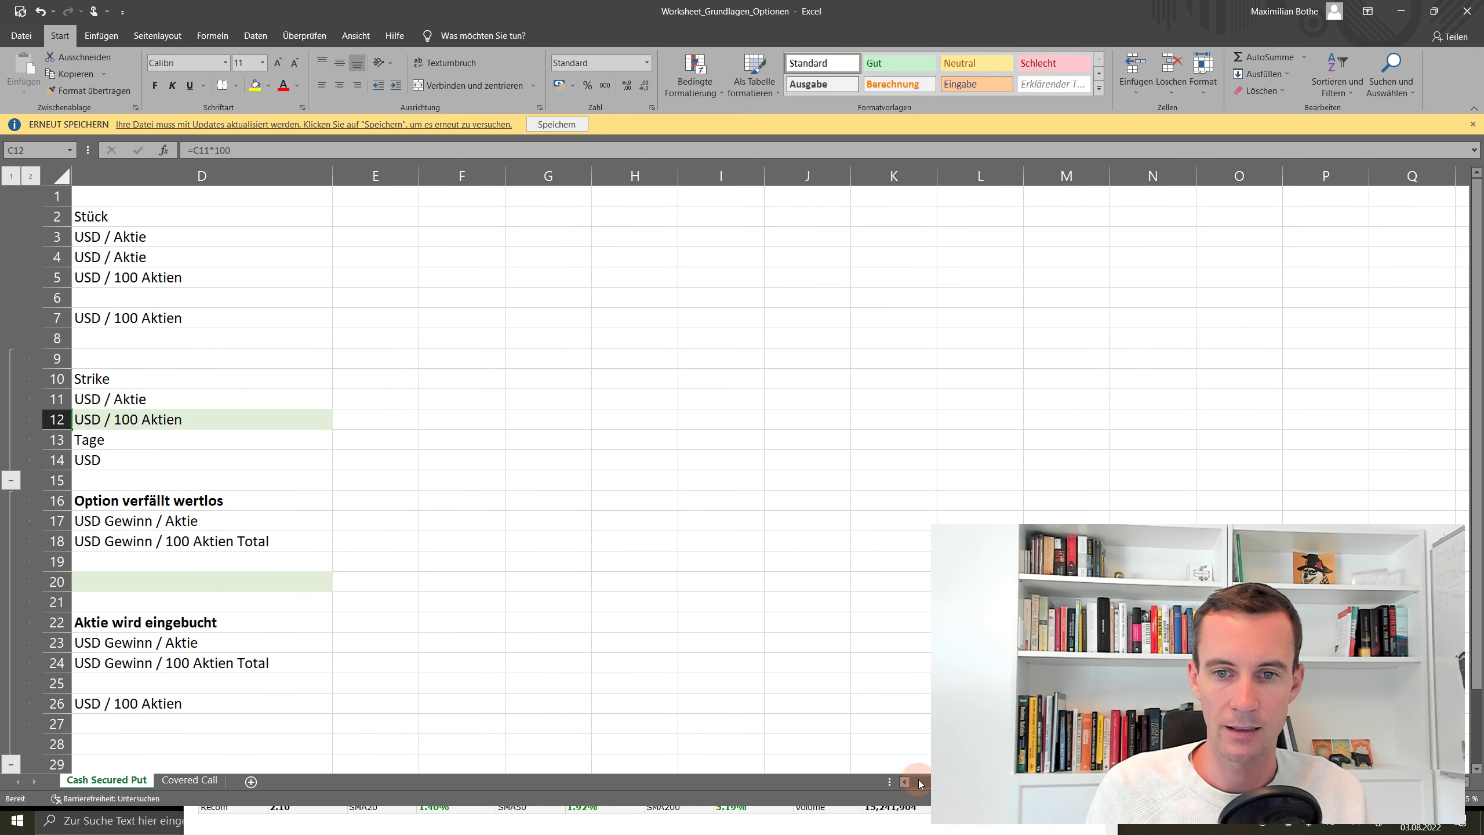
pyautogui.hscroll(-3, 837, 736)
pyautogui.click(420, 402)
pyautogui.click(409, 418)
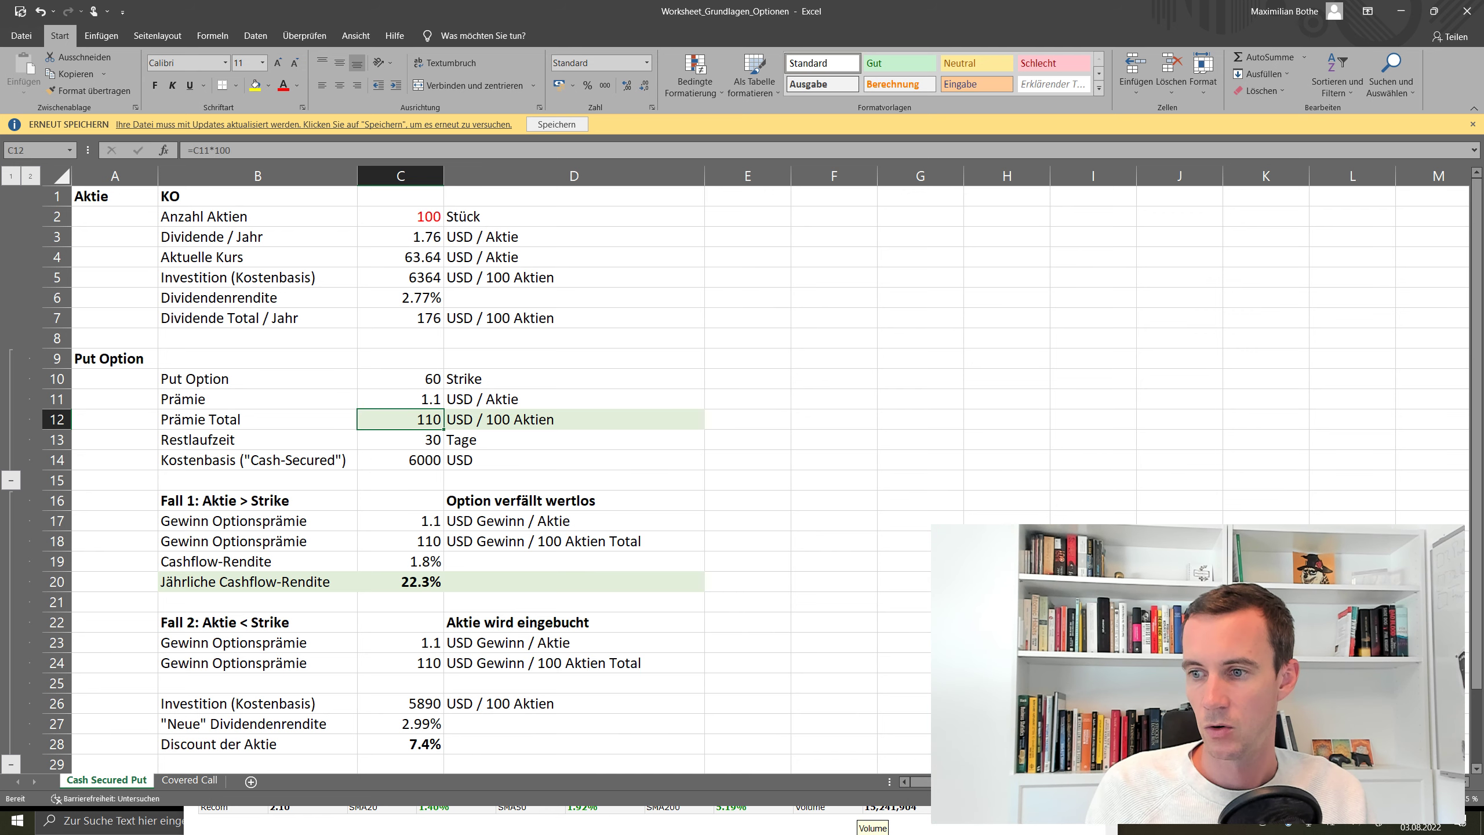
# Look up the OCT 21 '22 expiry in the trading platform's KO put chain and enter 79 days as Restlaufzeit in the Excel sheet.
pyautogui.hotkey('alt', 'Tab')
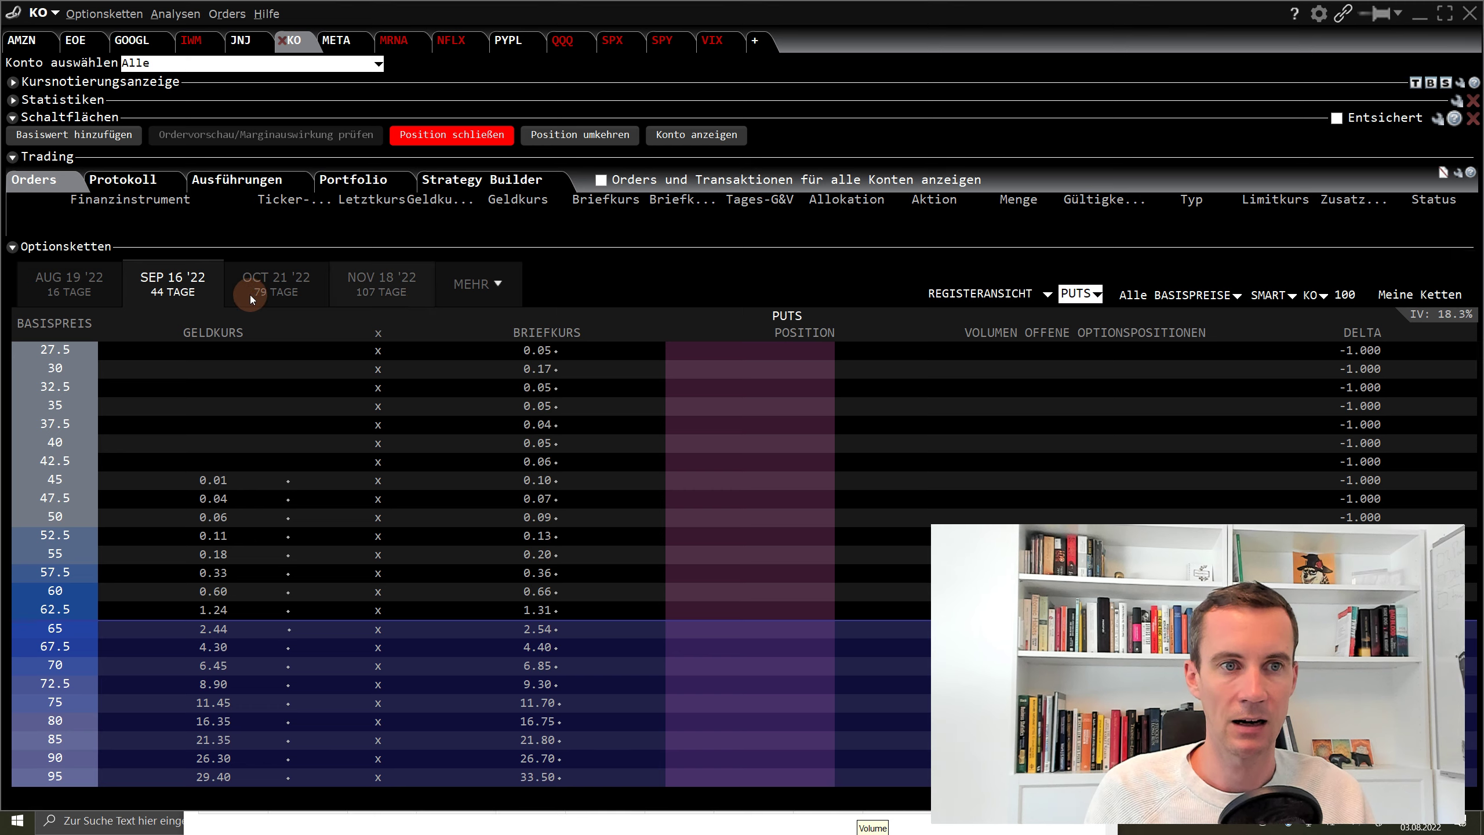
pyautogui.click(257, 287)
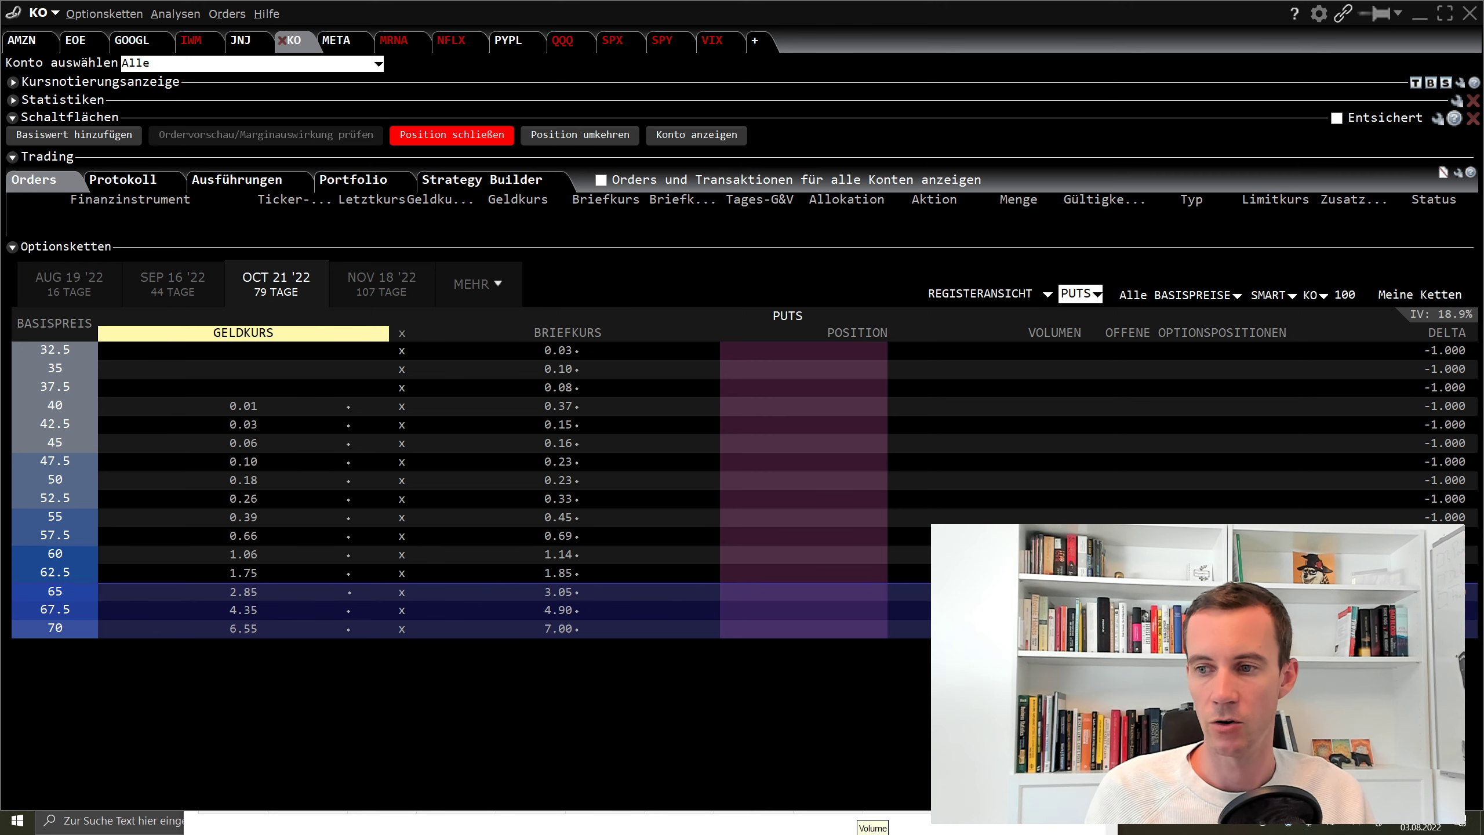
pyautogui.hotkey('alt', 'Tab')
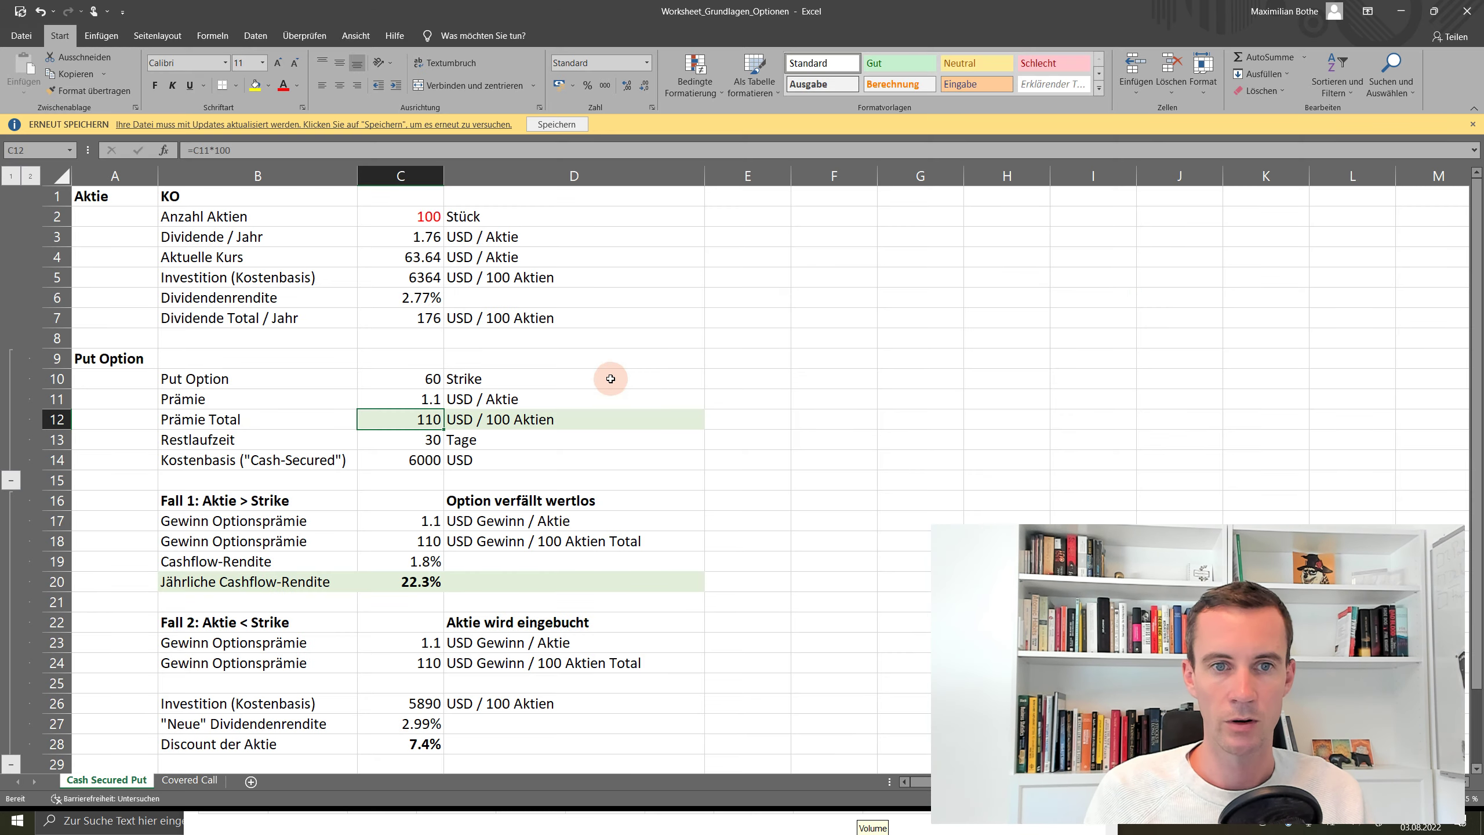
pyautogui.click(419, 439)
pyautogui.write('79')
pyautogui.press('Return')
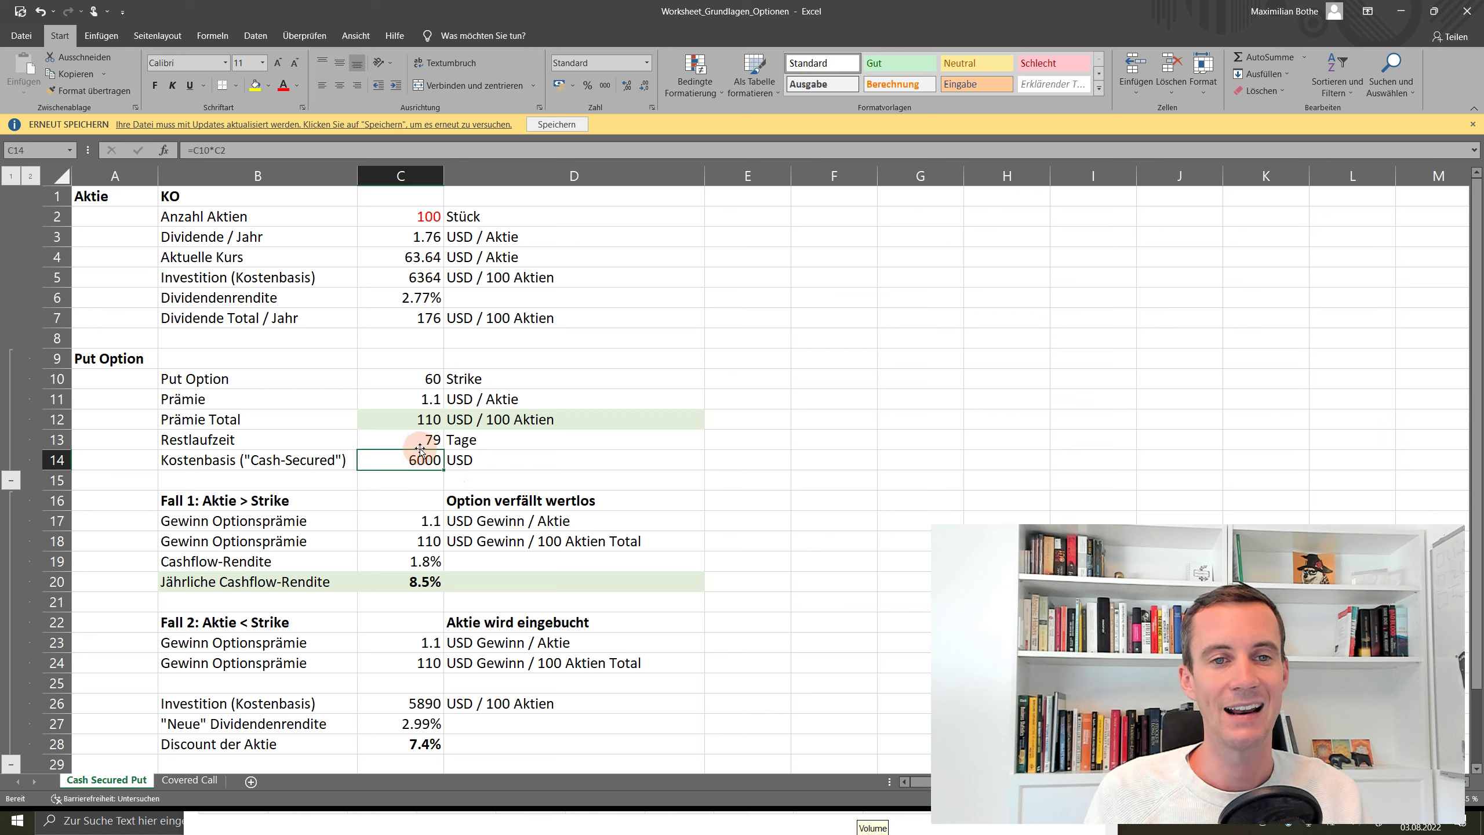
# Compare the put's cash-secured cost basis with the investment needed for buying 100 shares directly.
pyautogui.click(464, 461)
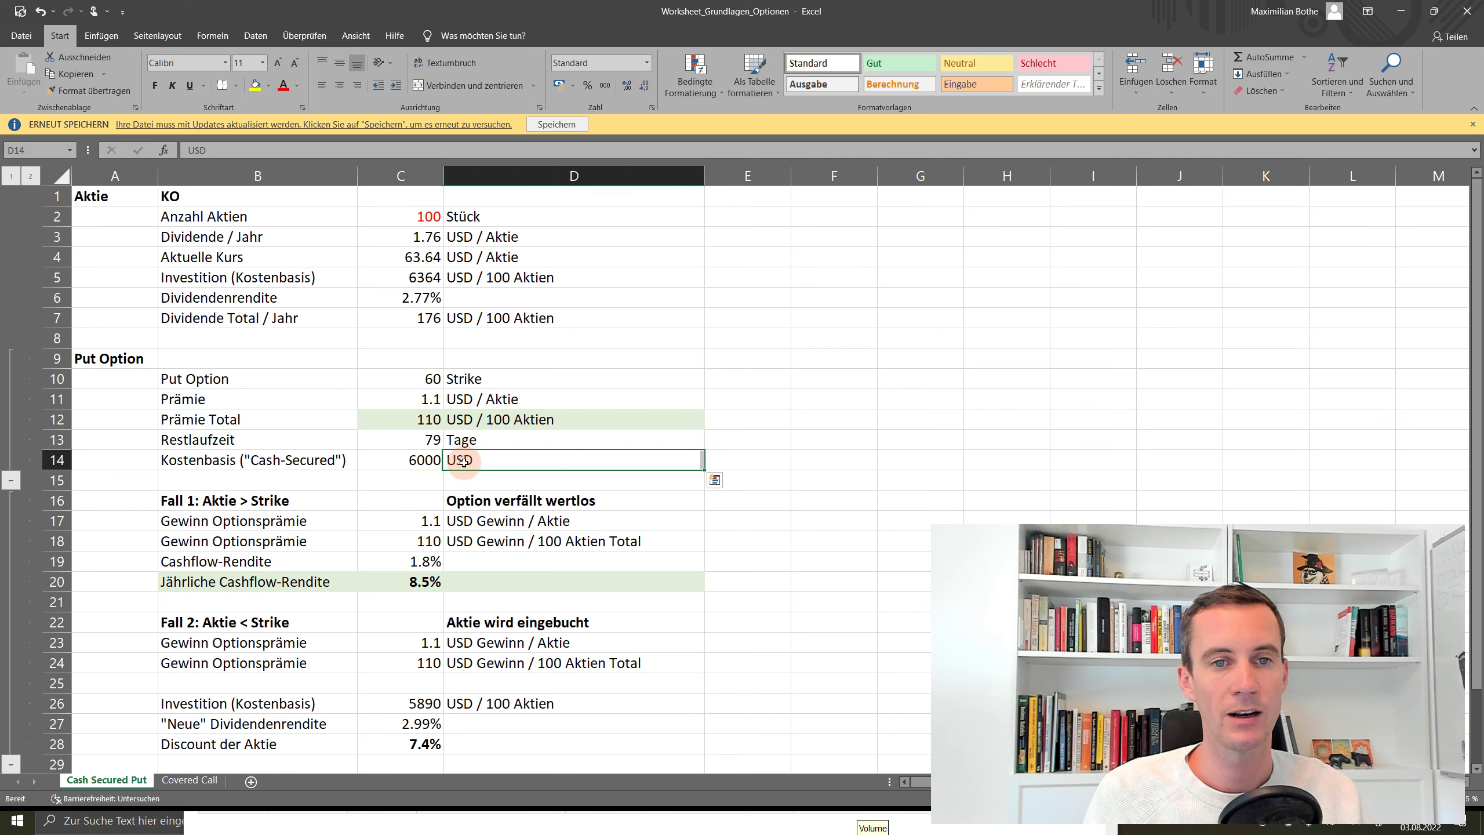
pyautogui.click(418, 461)
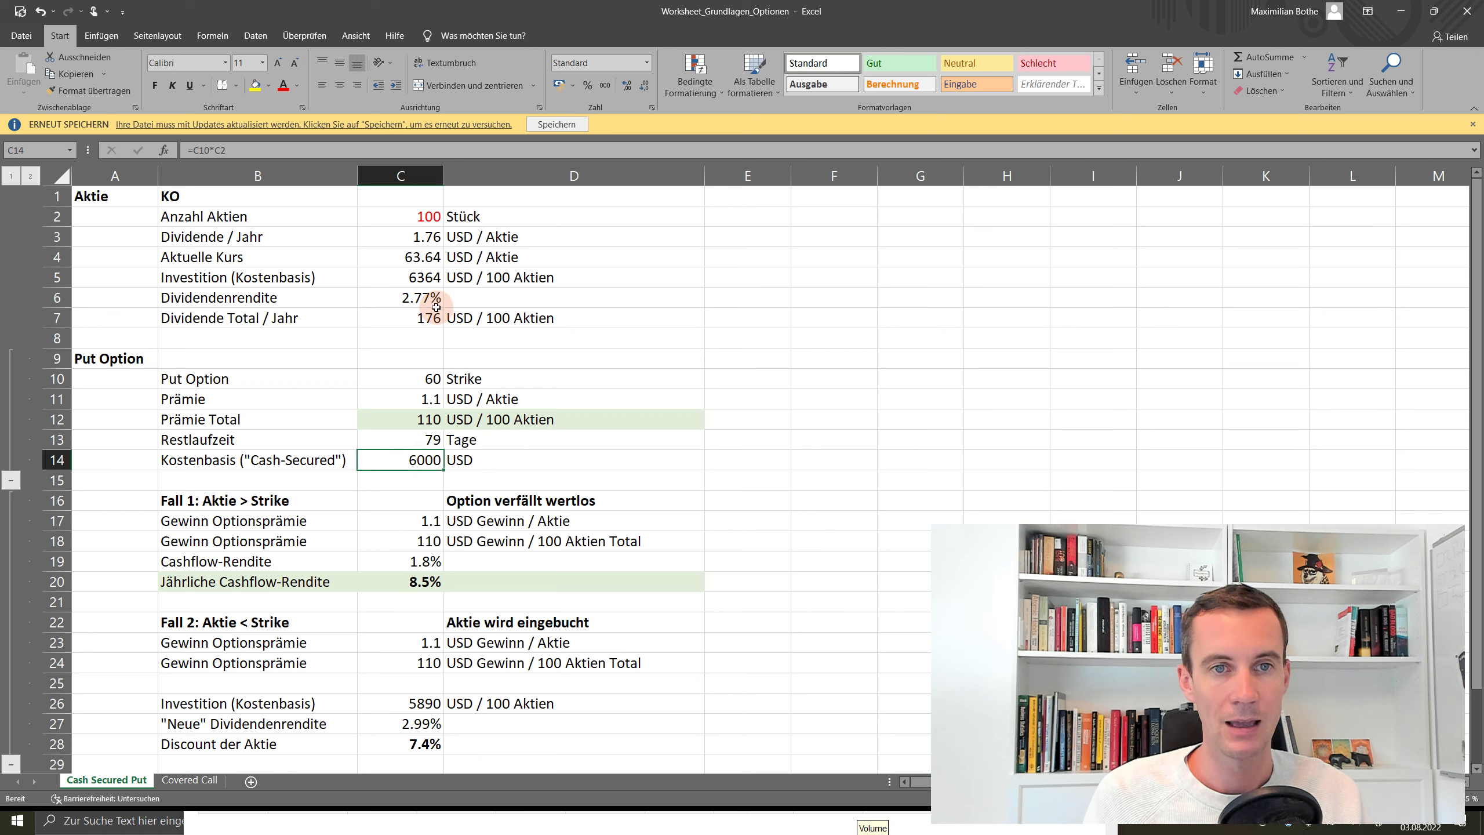
pyautogui.moveTo(413, 279); pyautogui.dragTo(447, 282)
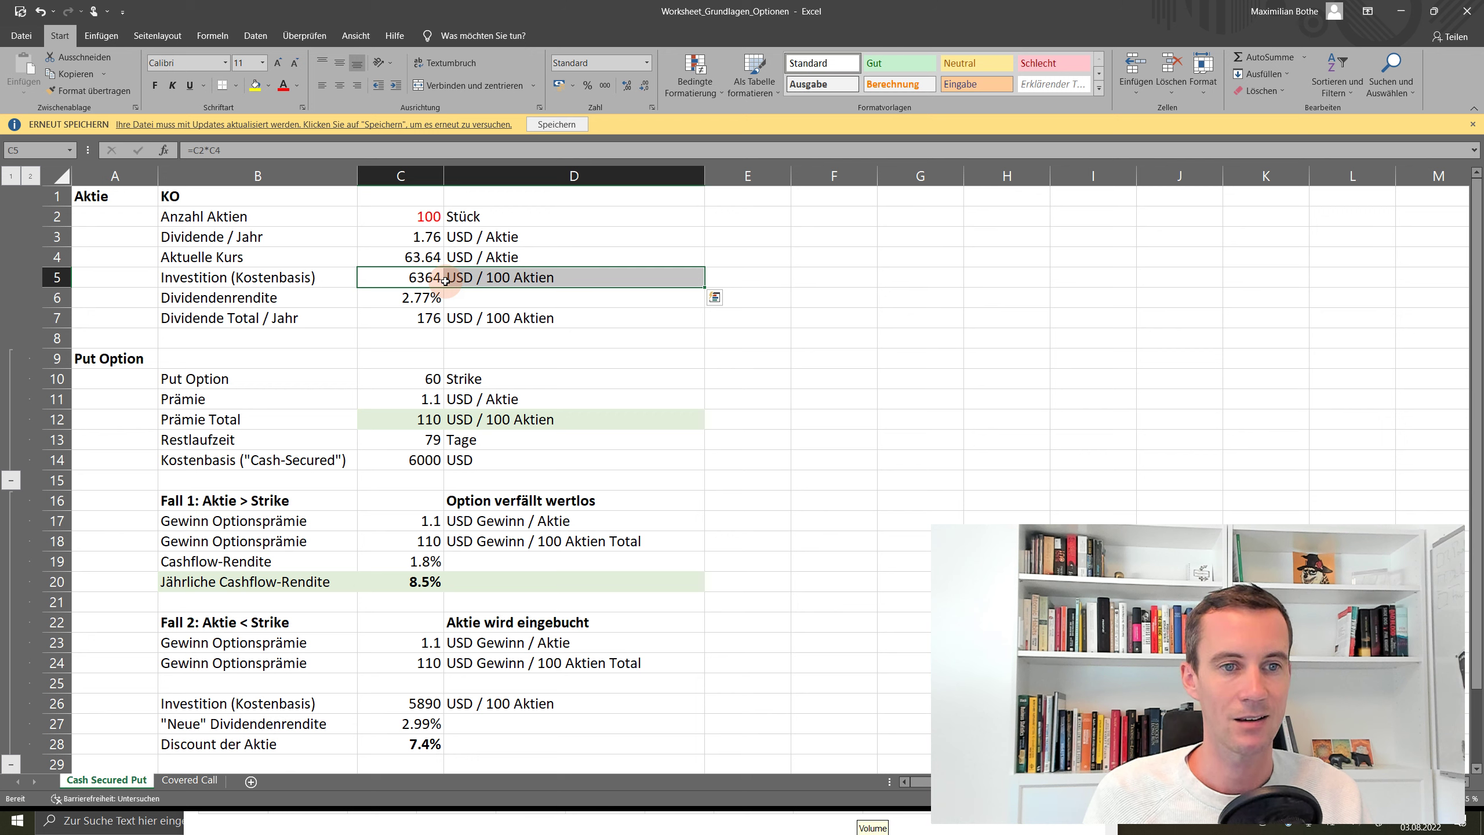
# Examine Fall 1, where the option expires worthless: the premium gain, the cash flow yield and the annualised cash flow yield.
pyautogui.click(235, 500)
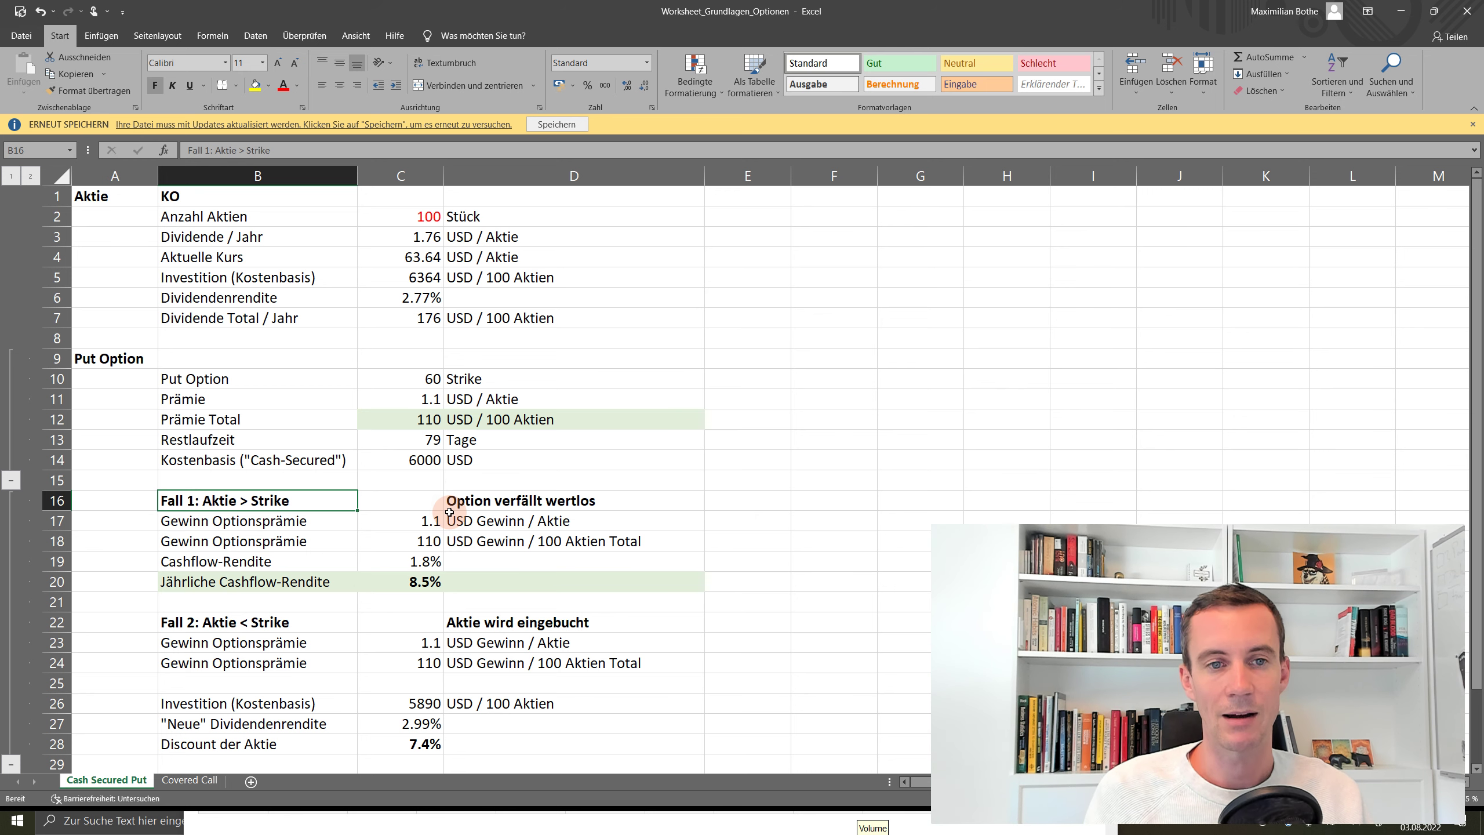
pyautogui.click(489, 503)
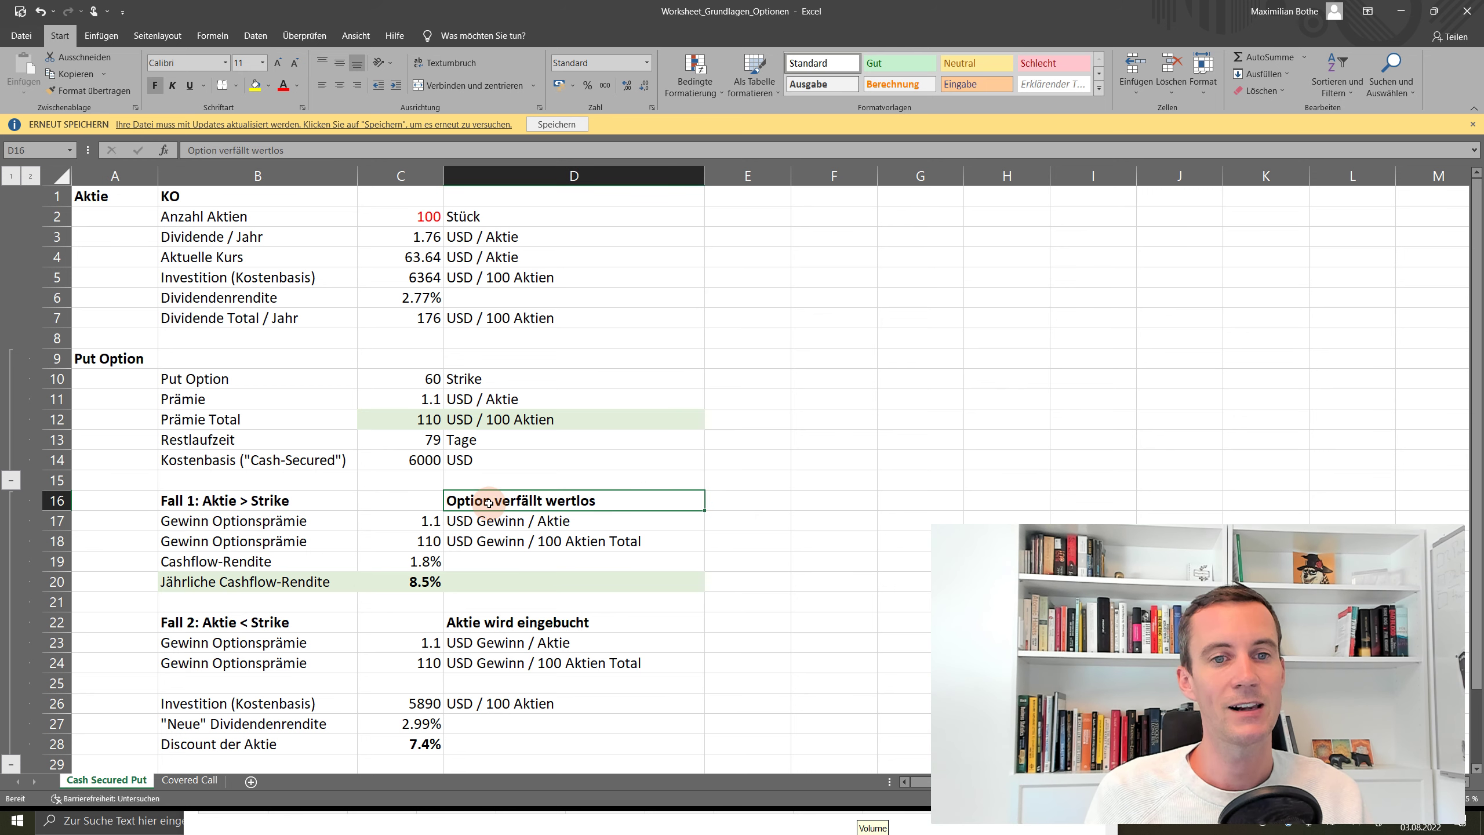
pyautogui.click(421, 518)
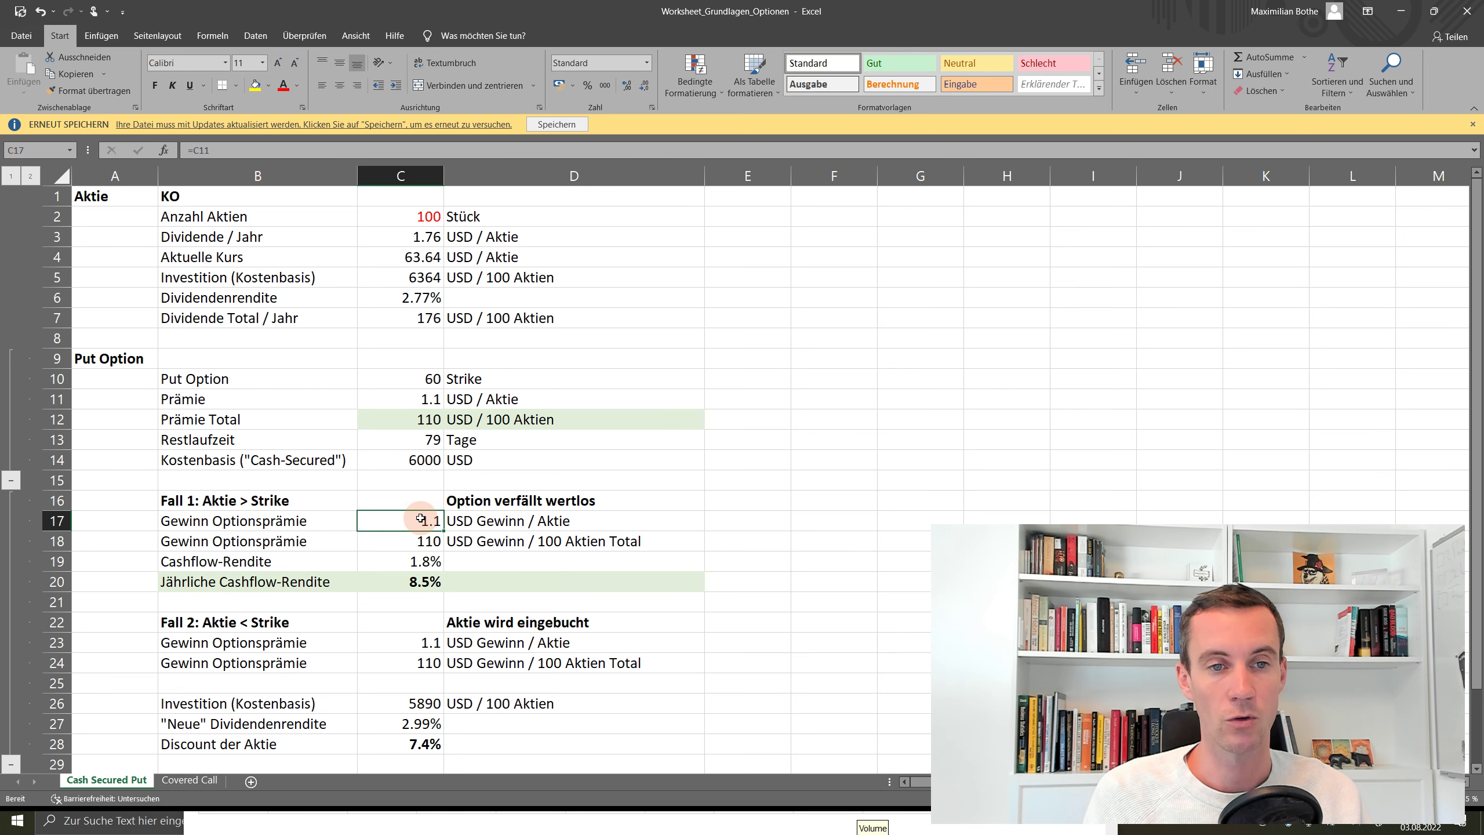
pyautogui.click(439, 541)
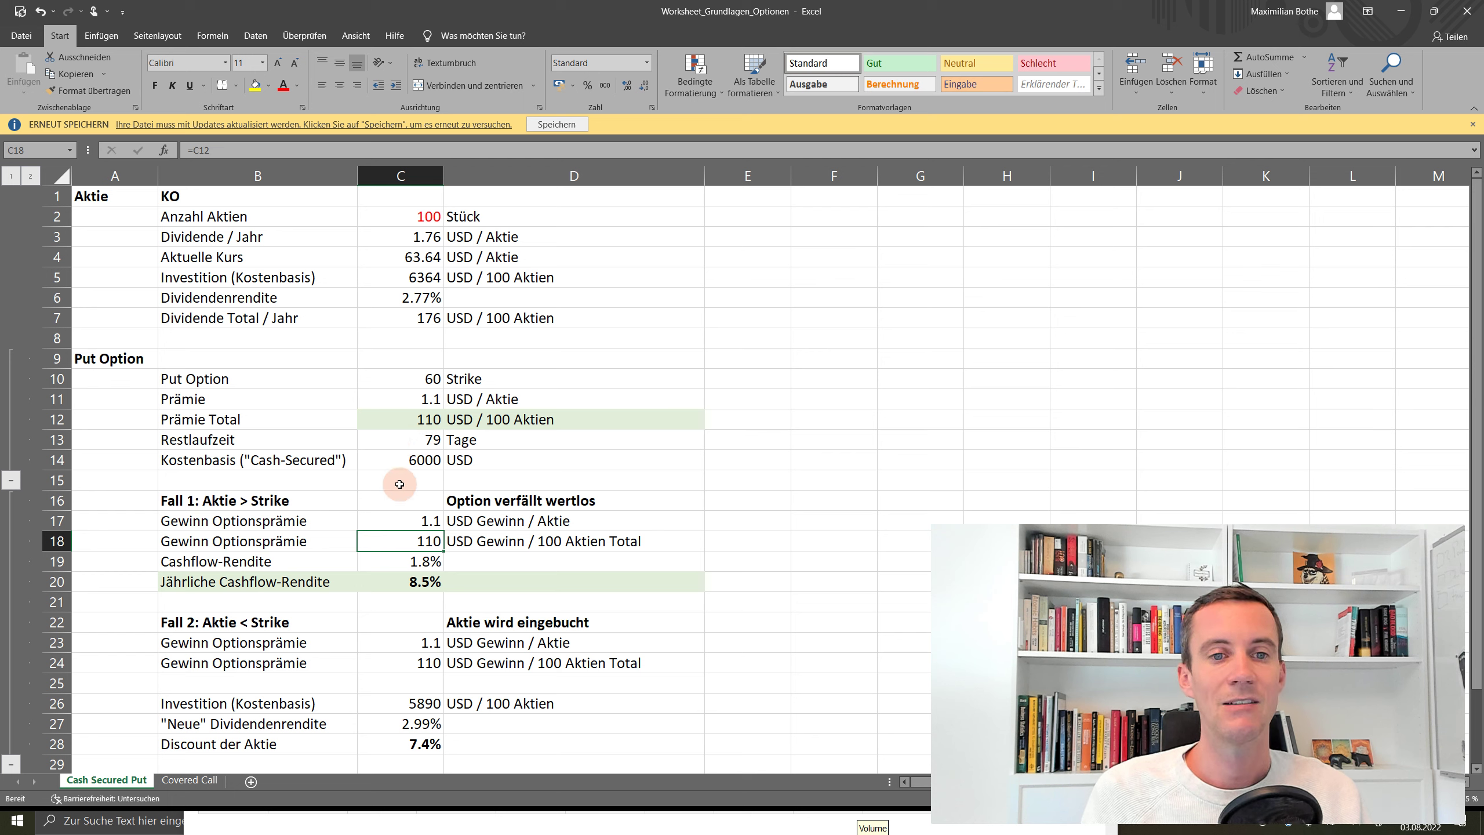
pyautogui.click(426, 563)
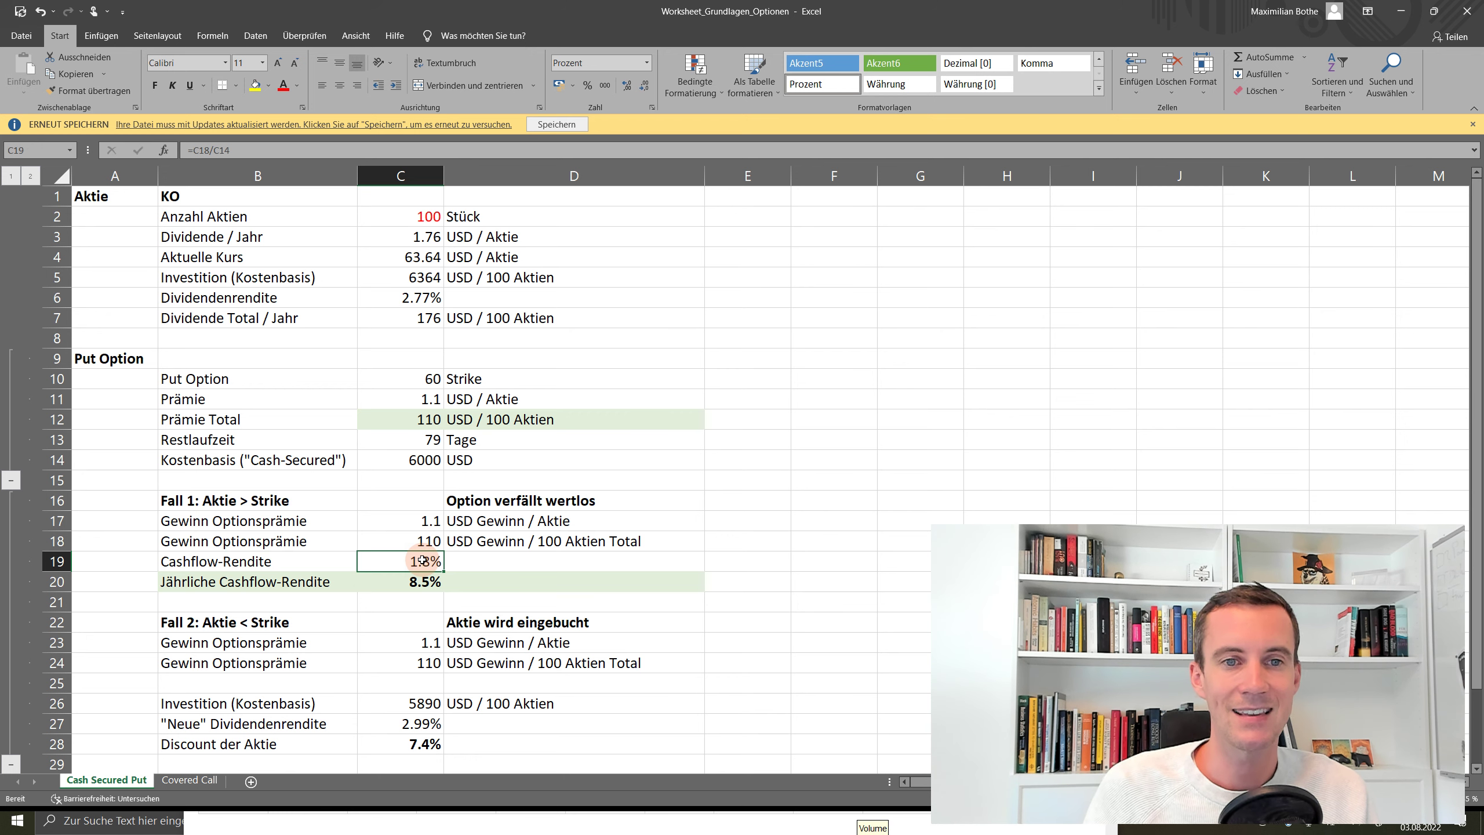
pyautogui.click(436, 440)
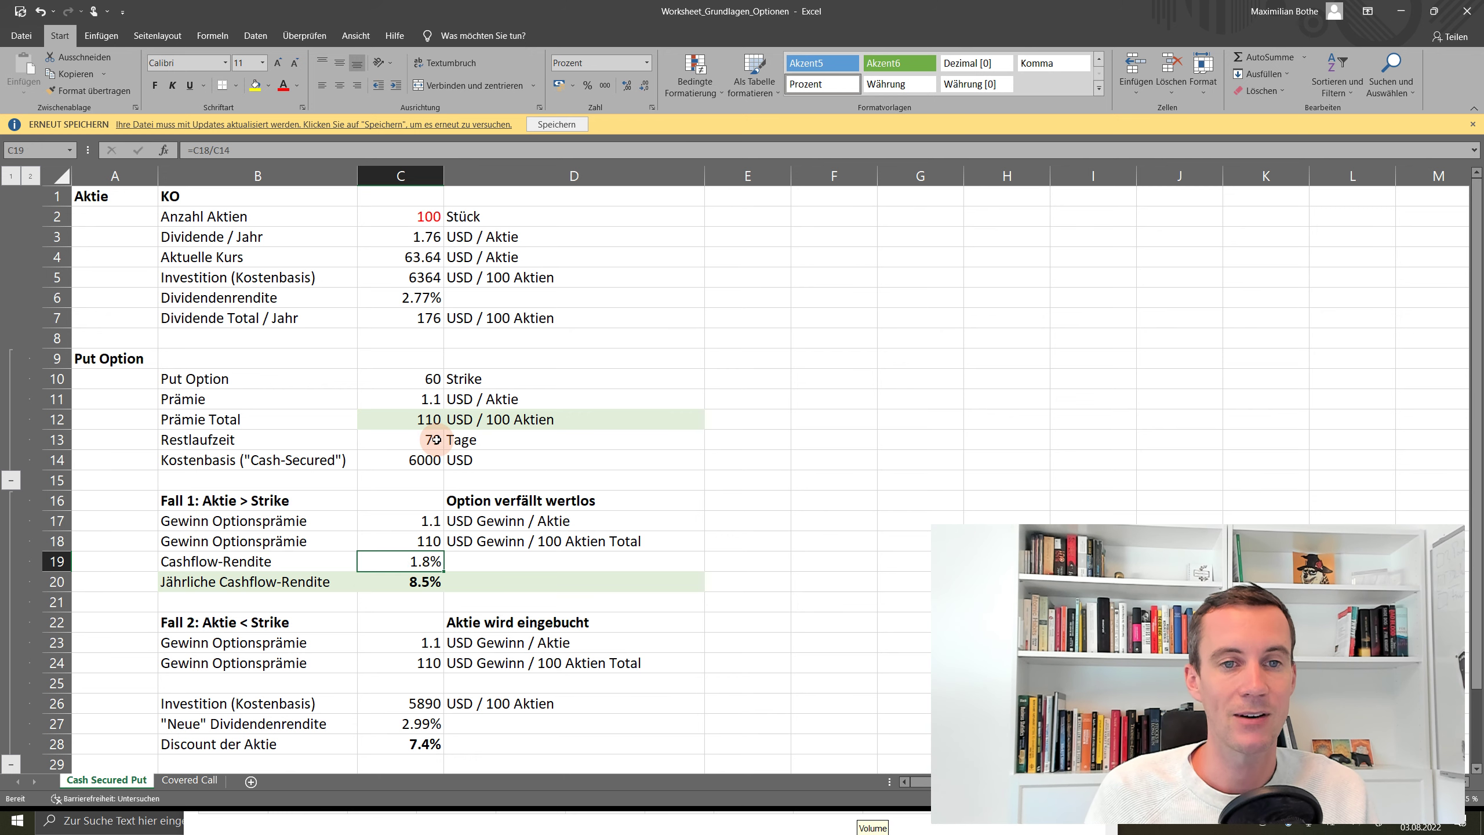
pyautogui.click(432, 580)
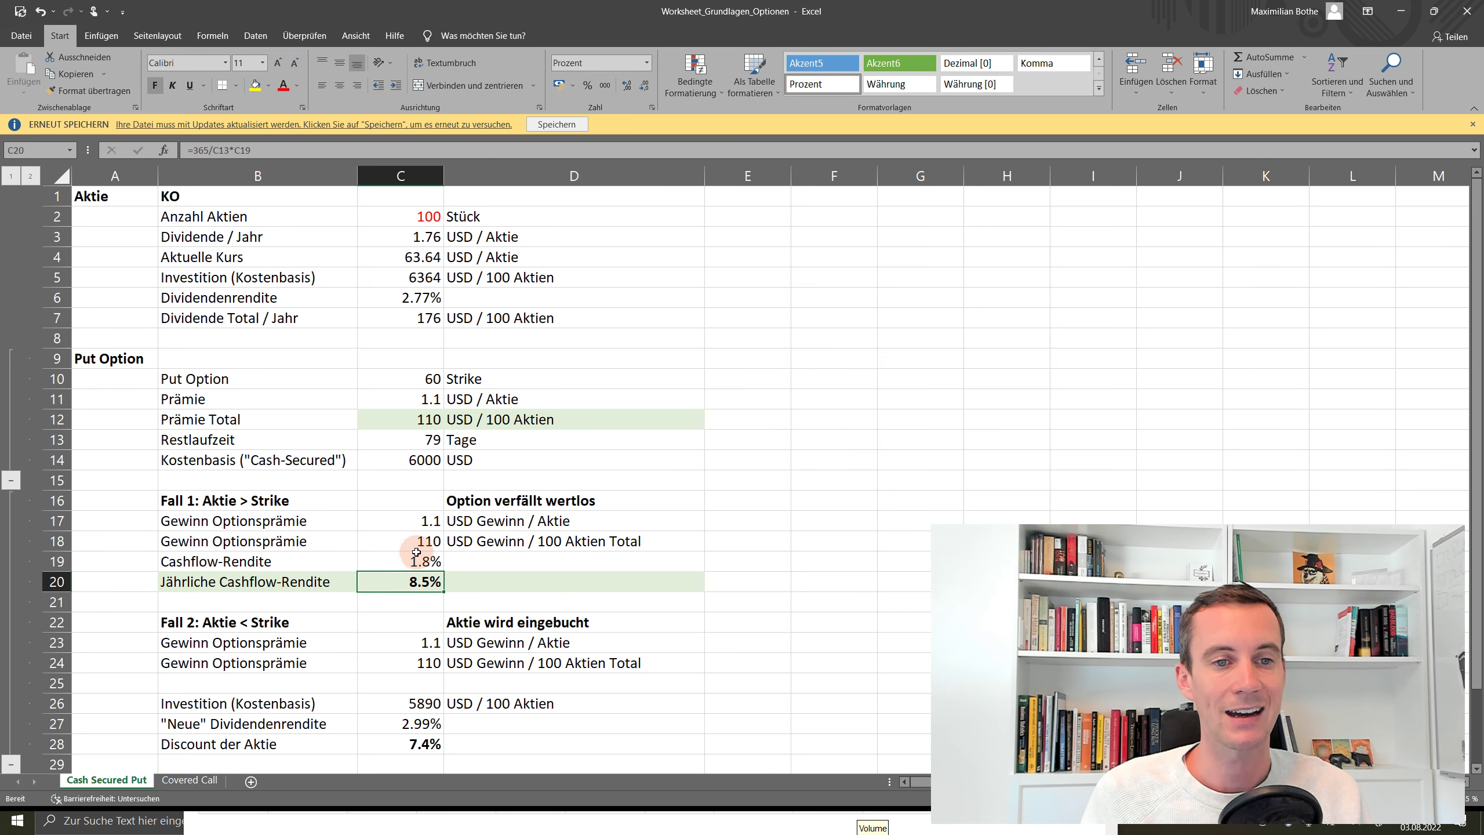
# Examine Fall 2, where the shares are assigned: the premium gain, reduced cost basis, new dividend yield and stock discount.
pyautogui.scroll(-1, 419, 548)
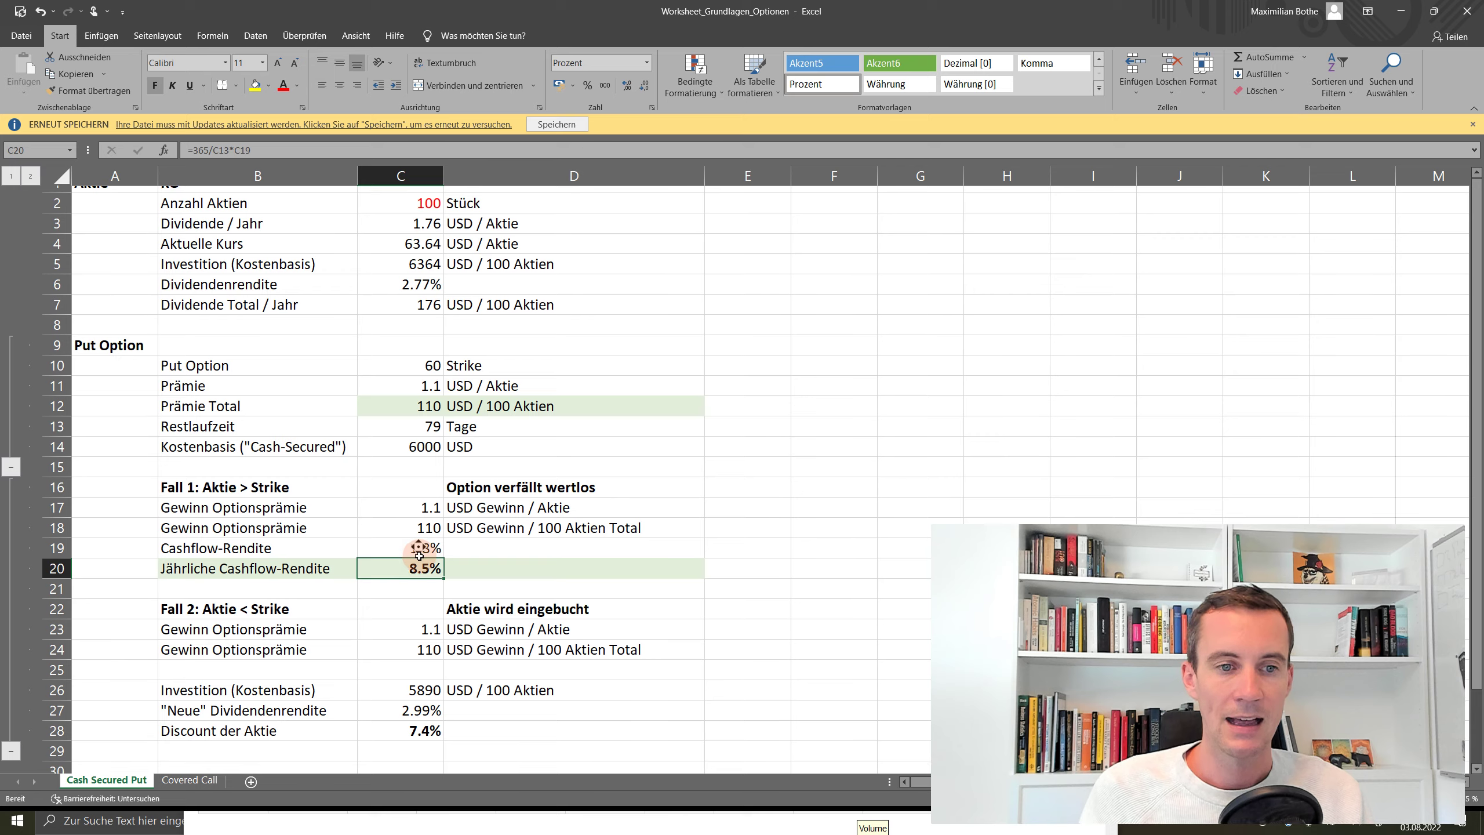
pyautogui.click(245, 602)
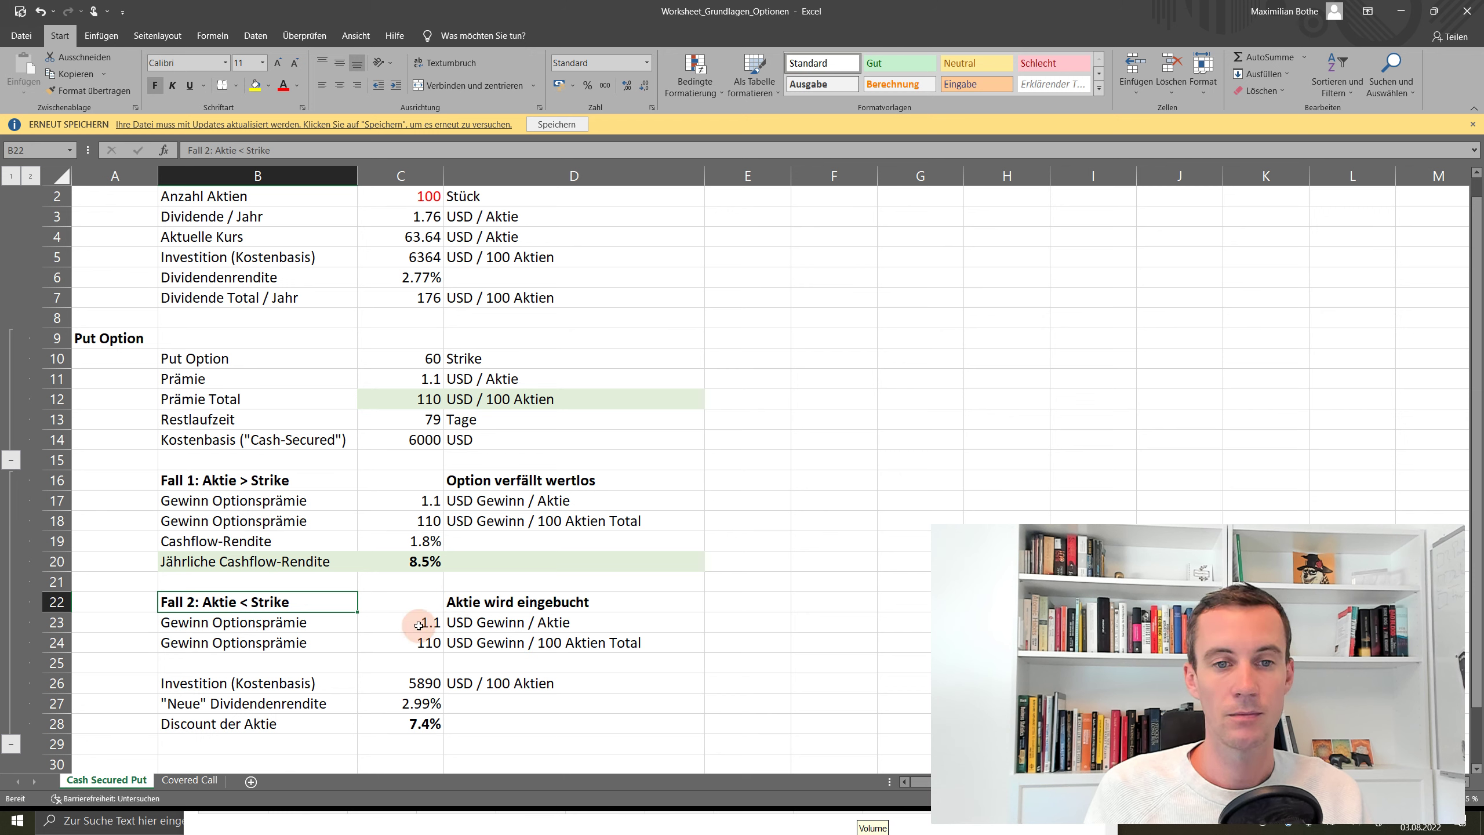
pyautogui.moveTo(410, 622); pyautogui.dragTo(421, 637)
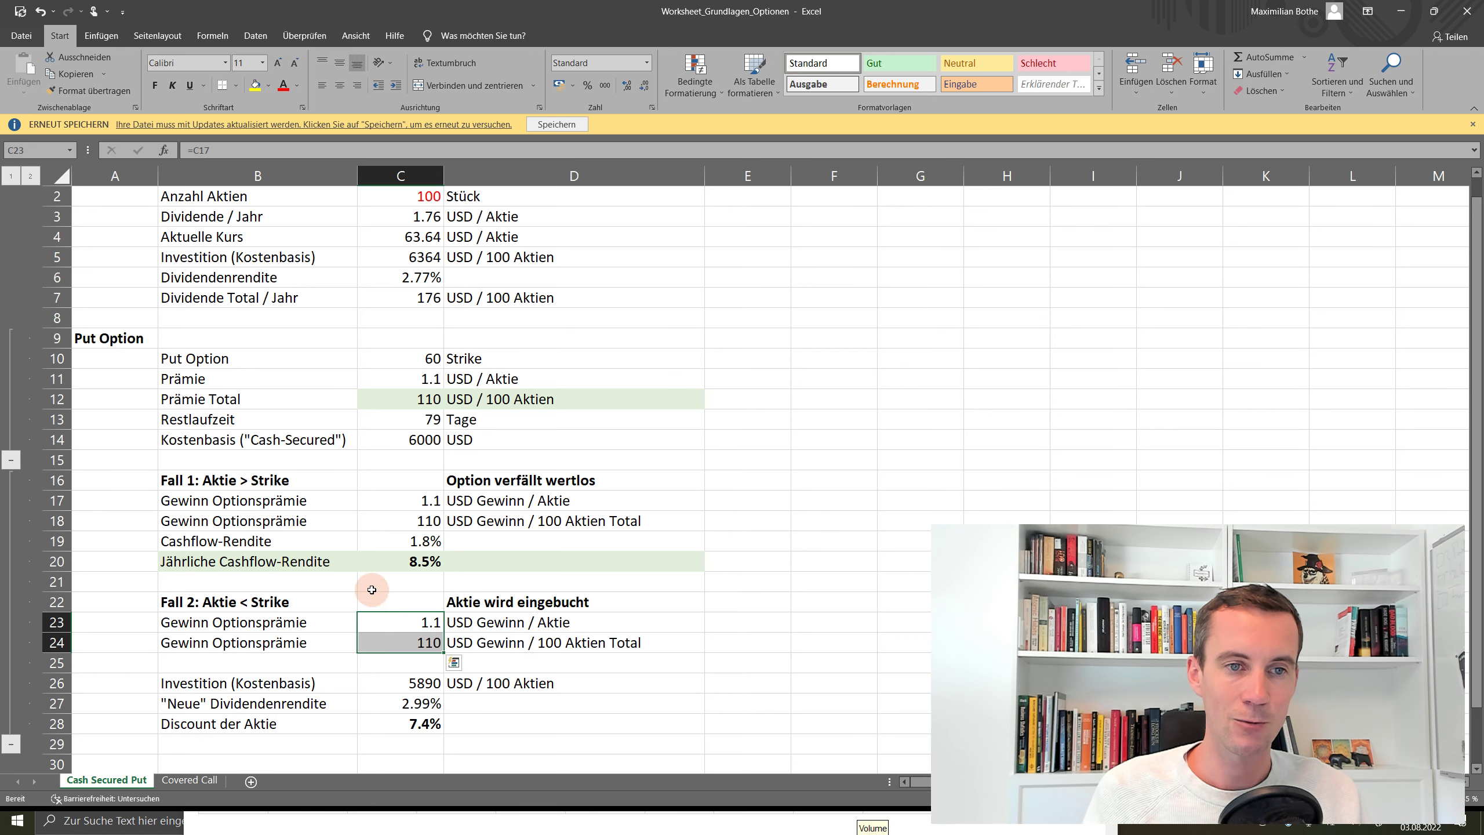
pyautogui.click(418, 684)
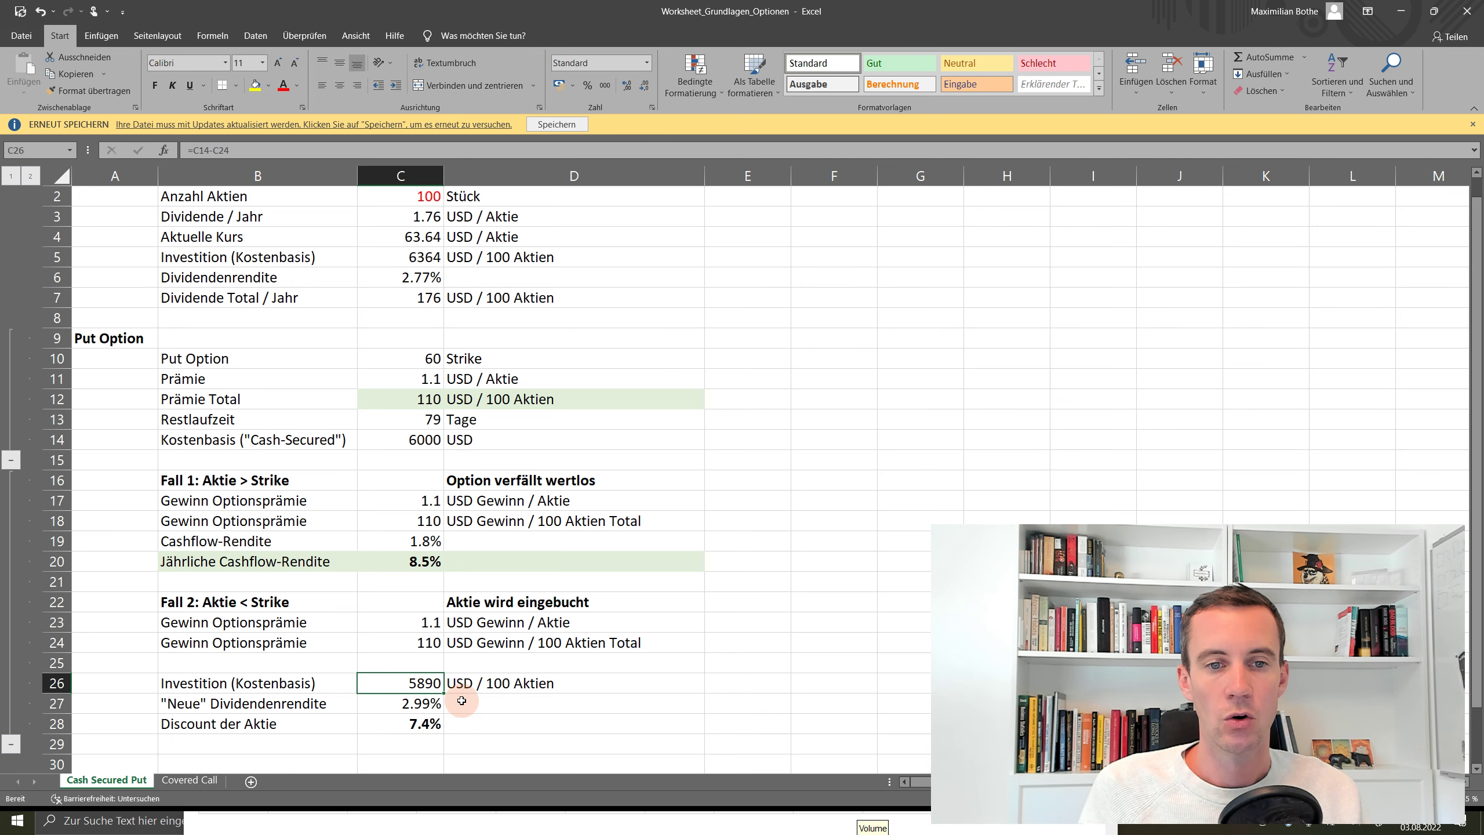
pyautogui.click(422, 703)
pyautogui.click(437, 682)
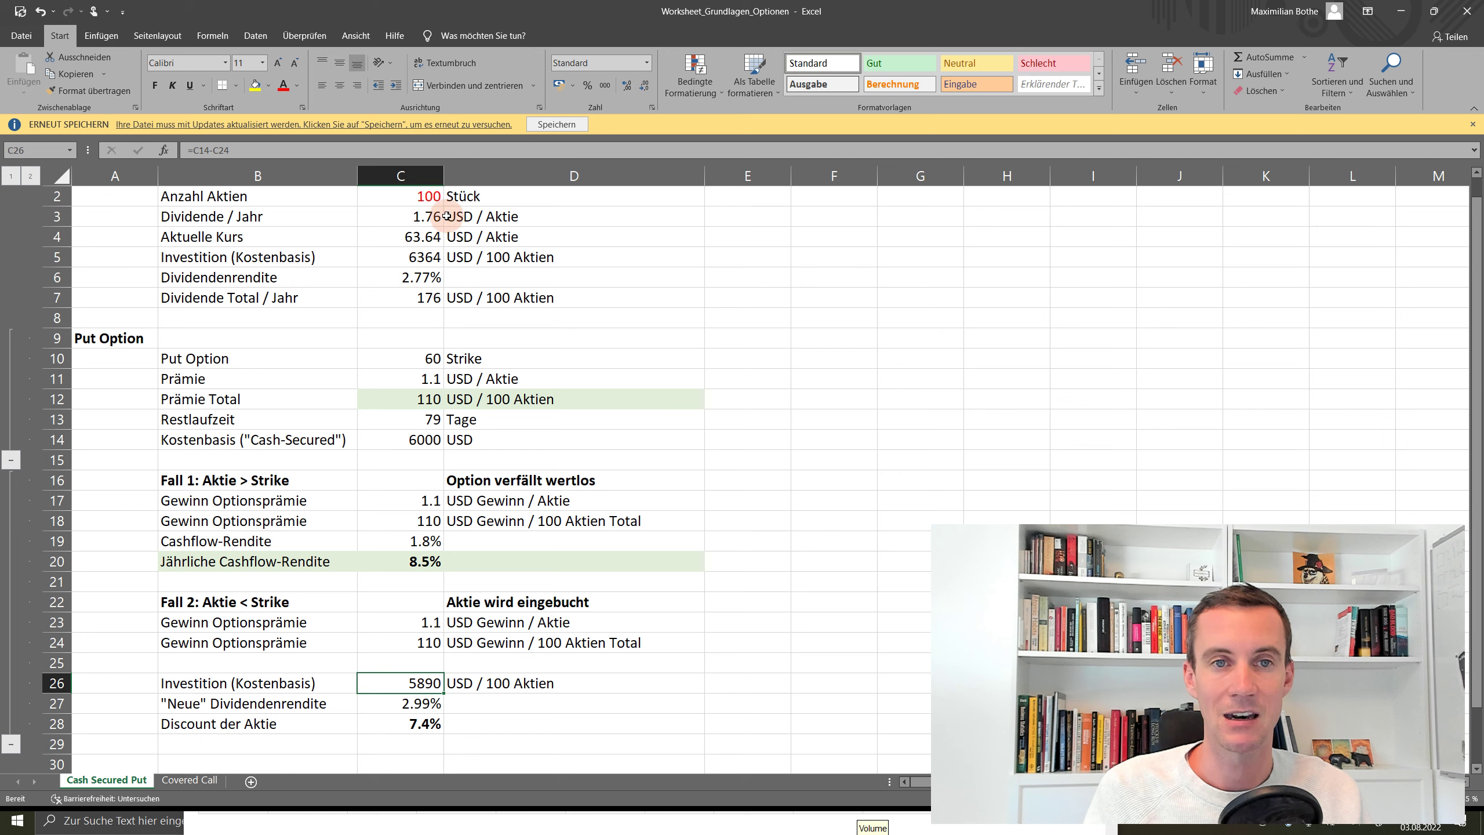
pyautogui.moveTo(318, 217); pyautogui.dragTo(467, 214)
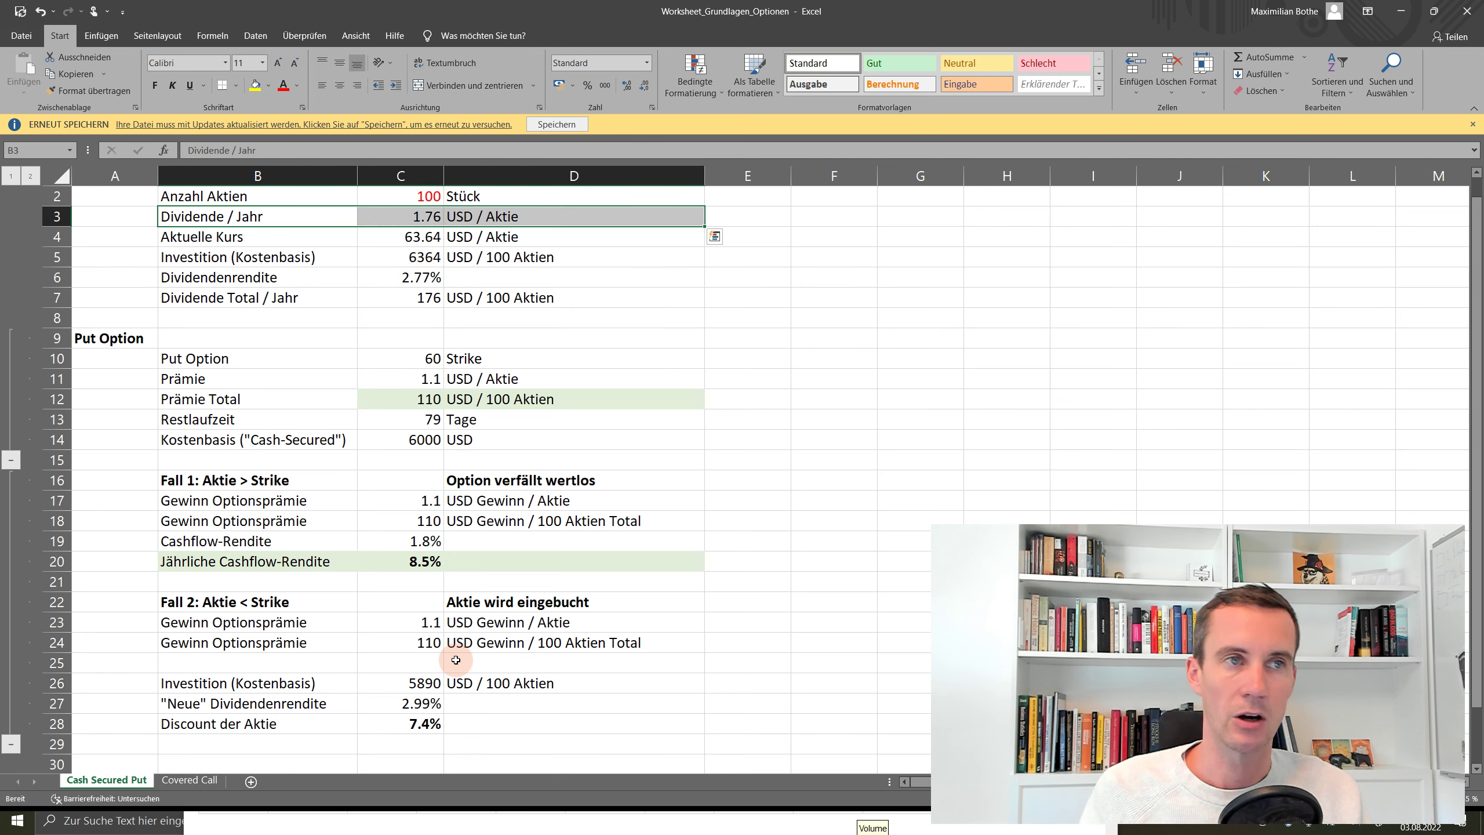
pyautogui.click(435, 702)
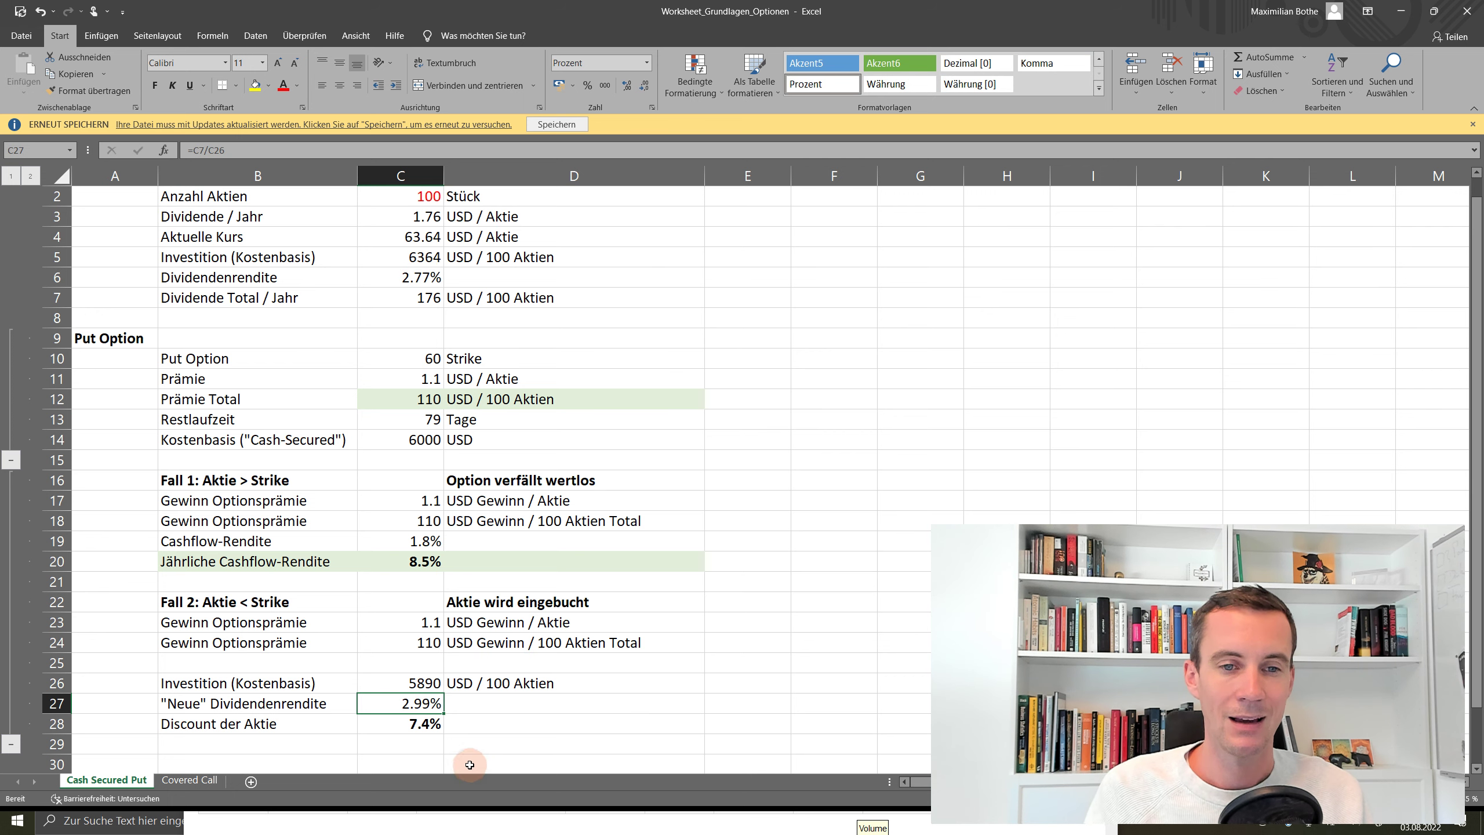
pyautogui.click(437, 722)
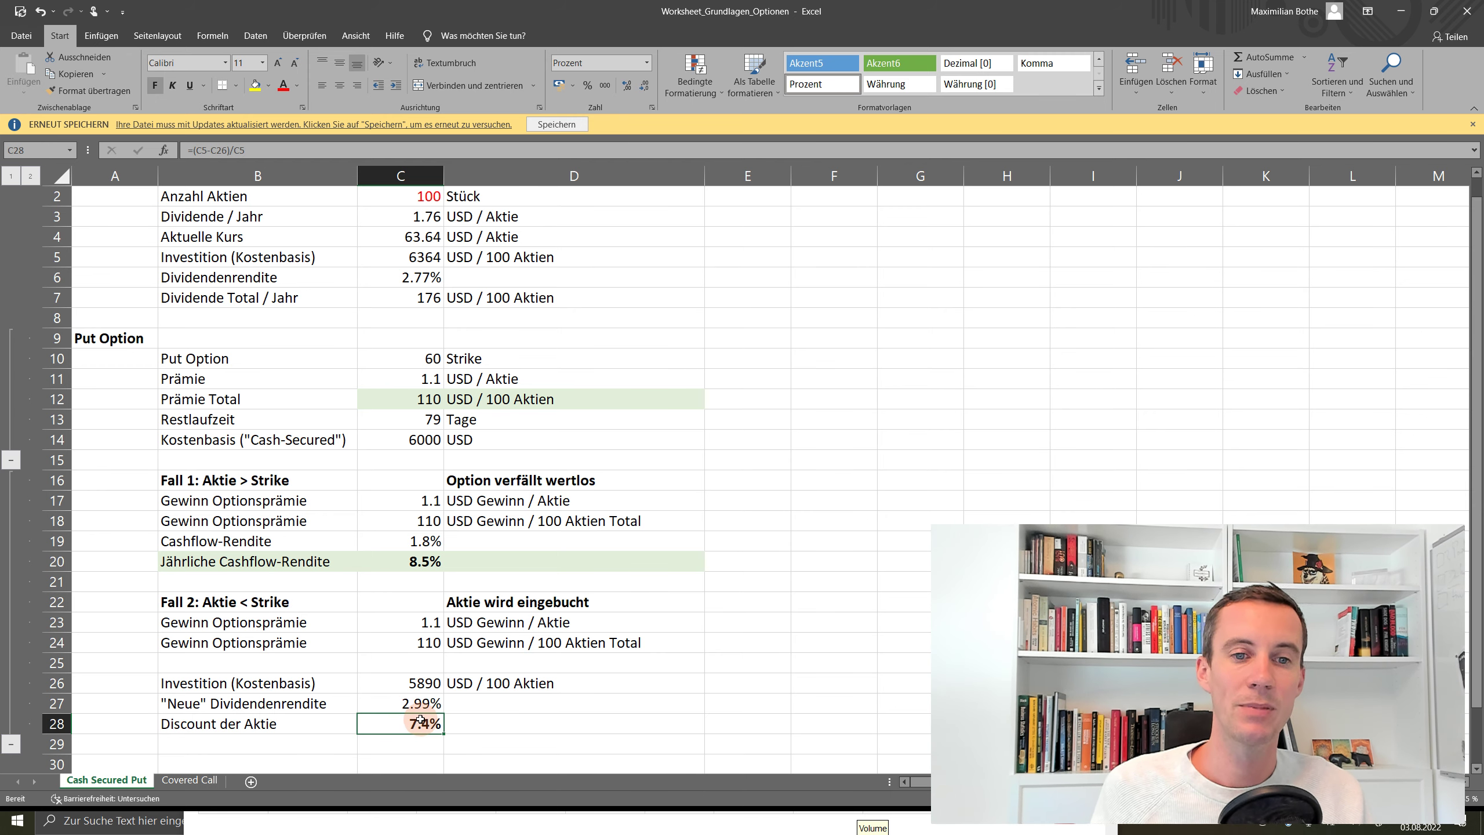
# Duplicate the Cash Secured Put sheet within the workbook and place the copy directly after the original.
pyautogui.rightClick(128, 781)
pyautogui.click(233, 671)
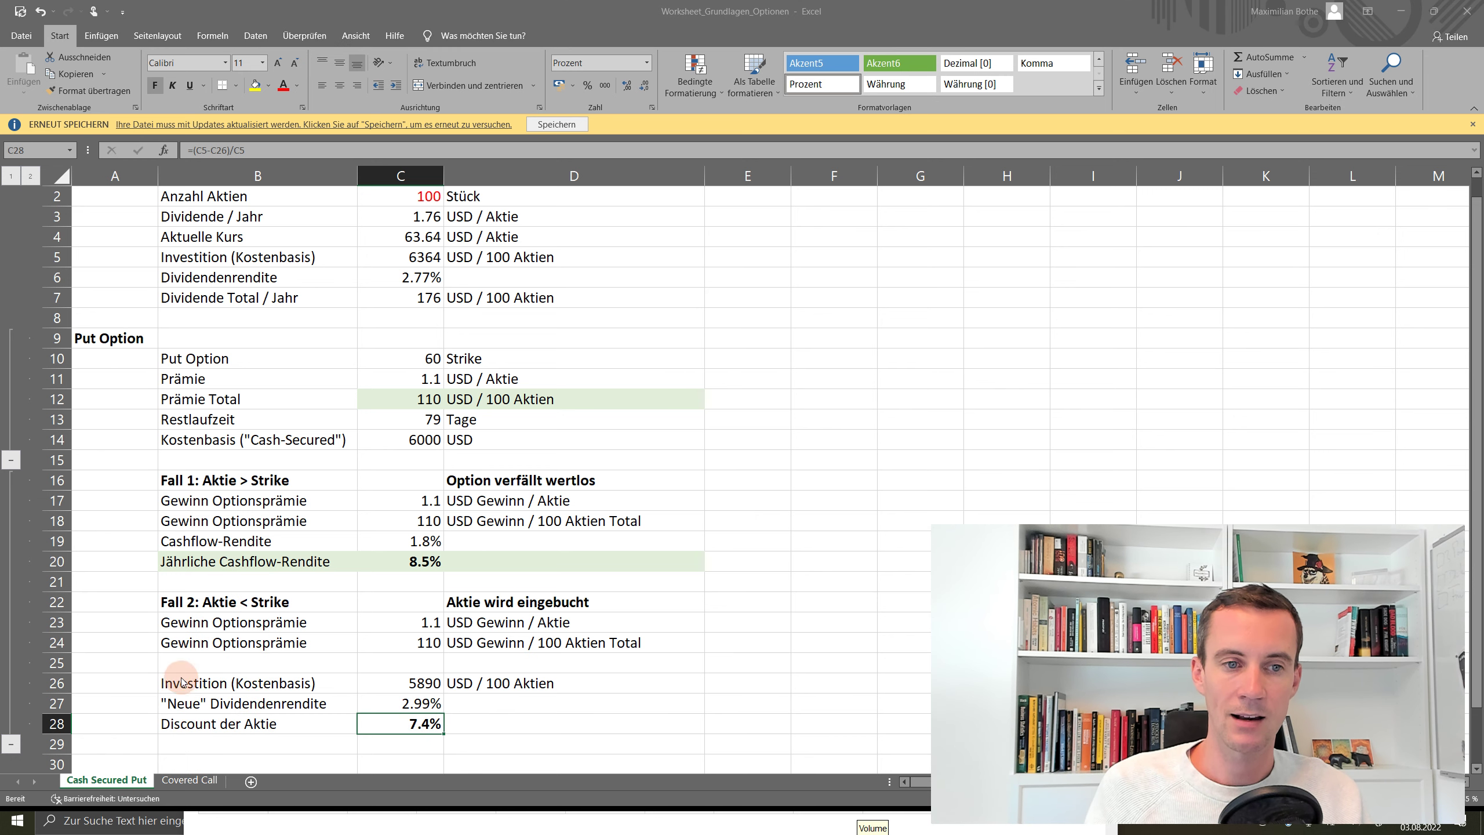
pyautogui.click(157, 753)
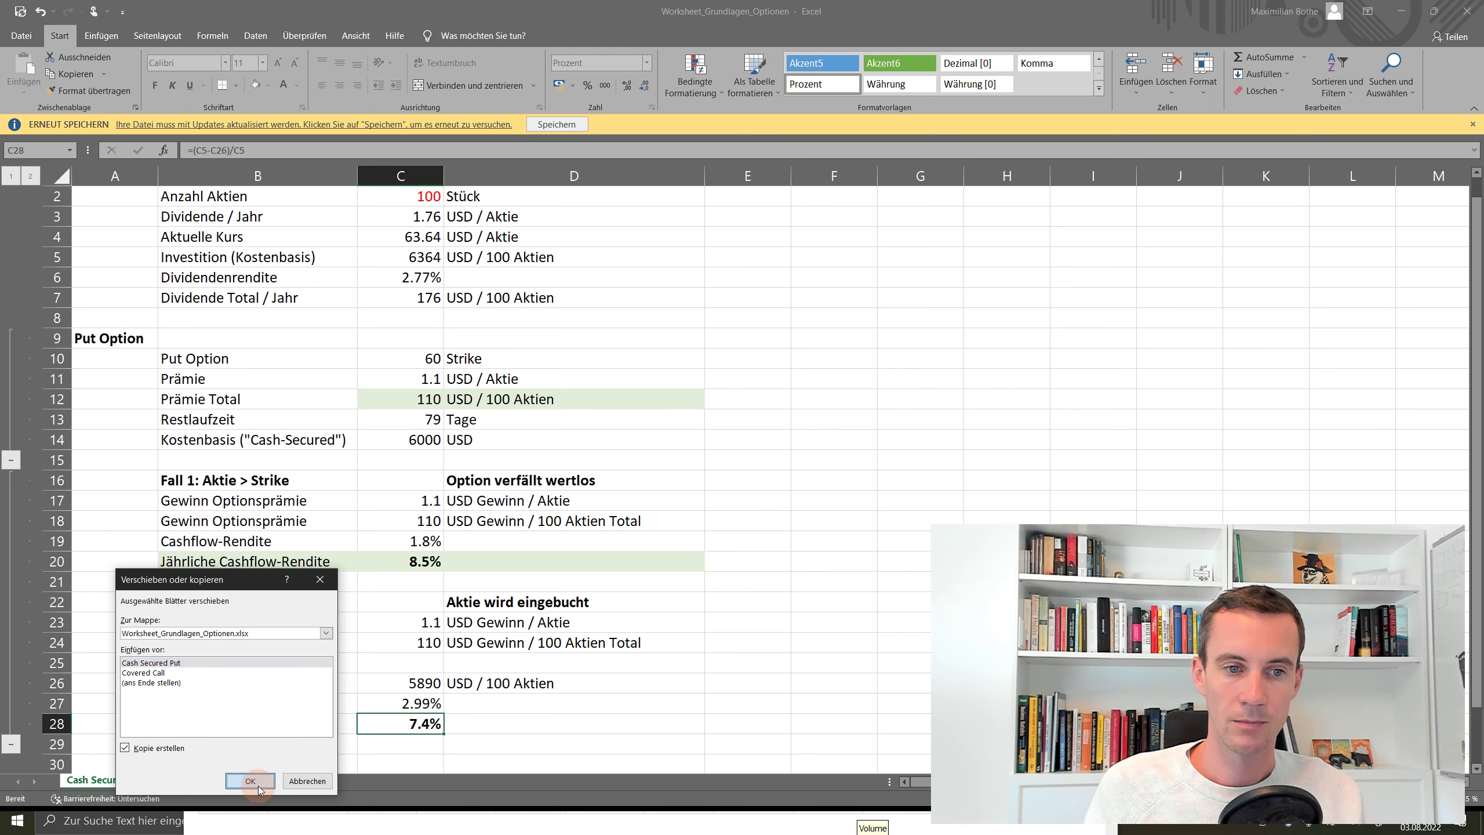
pyautogui.click(257, 787)
pyautogui.moveTo(143, 781)
pyautogui.mouseDown()
pyautogui.moveTo(308, 779)
pyautogui.moveTo(290, 760)
pyautogui.mouseUp()
pyautogui.scroll(1, 462, 199)
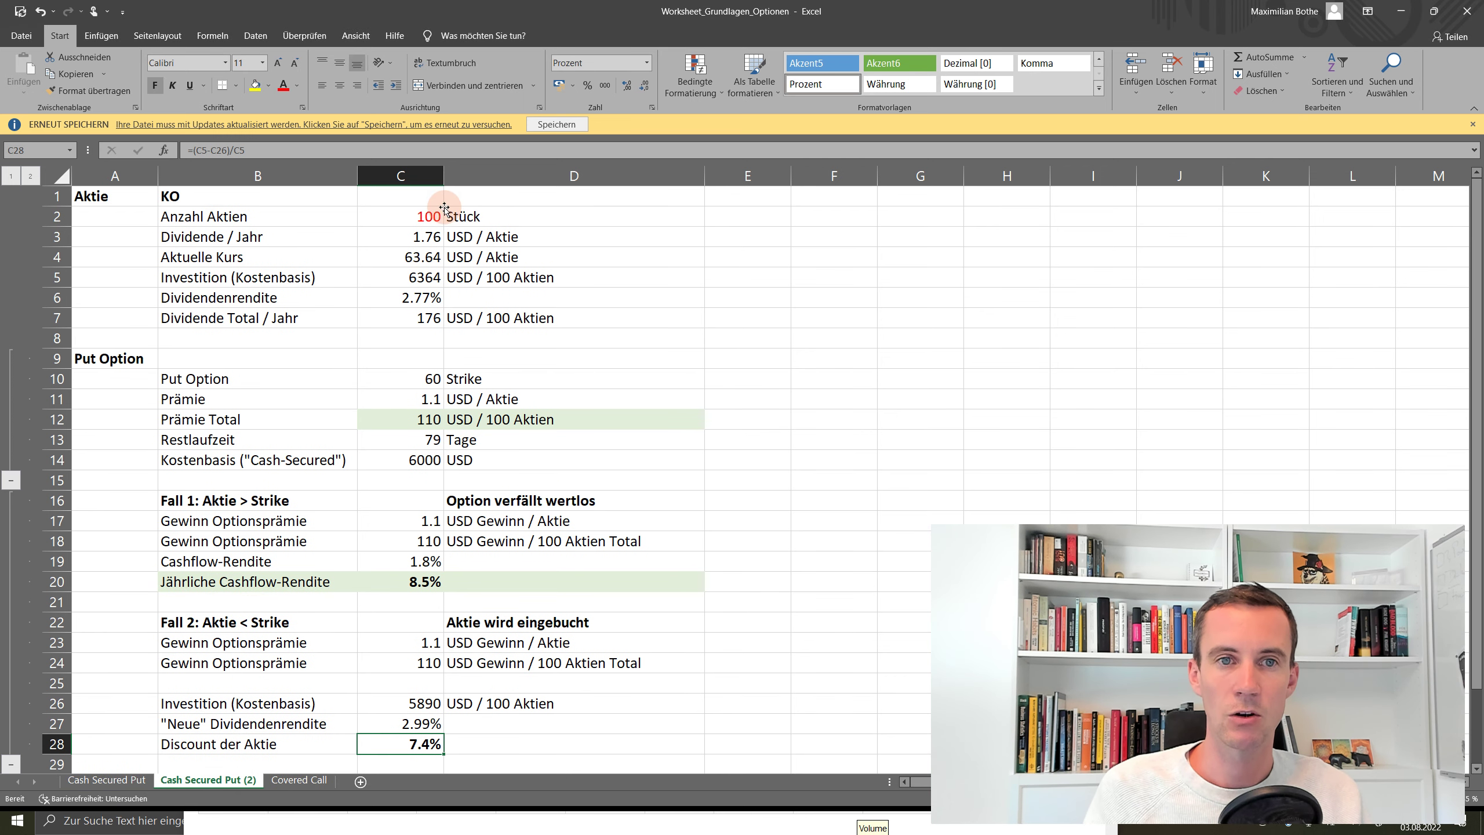
# Review the copied sheet's inputs and look up the 60-strike put for the SEP 16 '22 expiry in the trading platform's KO chain.
pyautogui.click(454, 214)
pyautogui.click(435, 209)
pyautogui.click(422, 237)
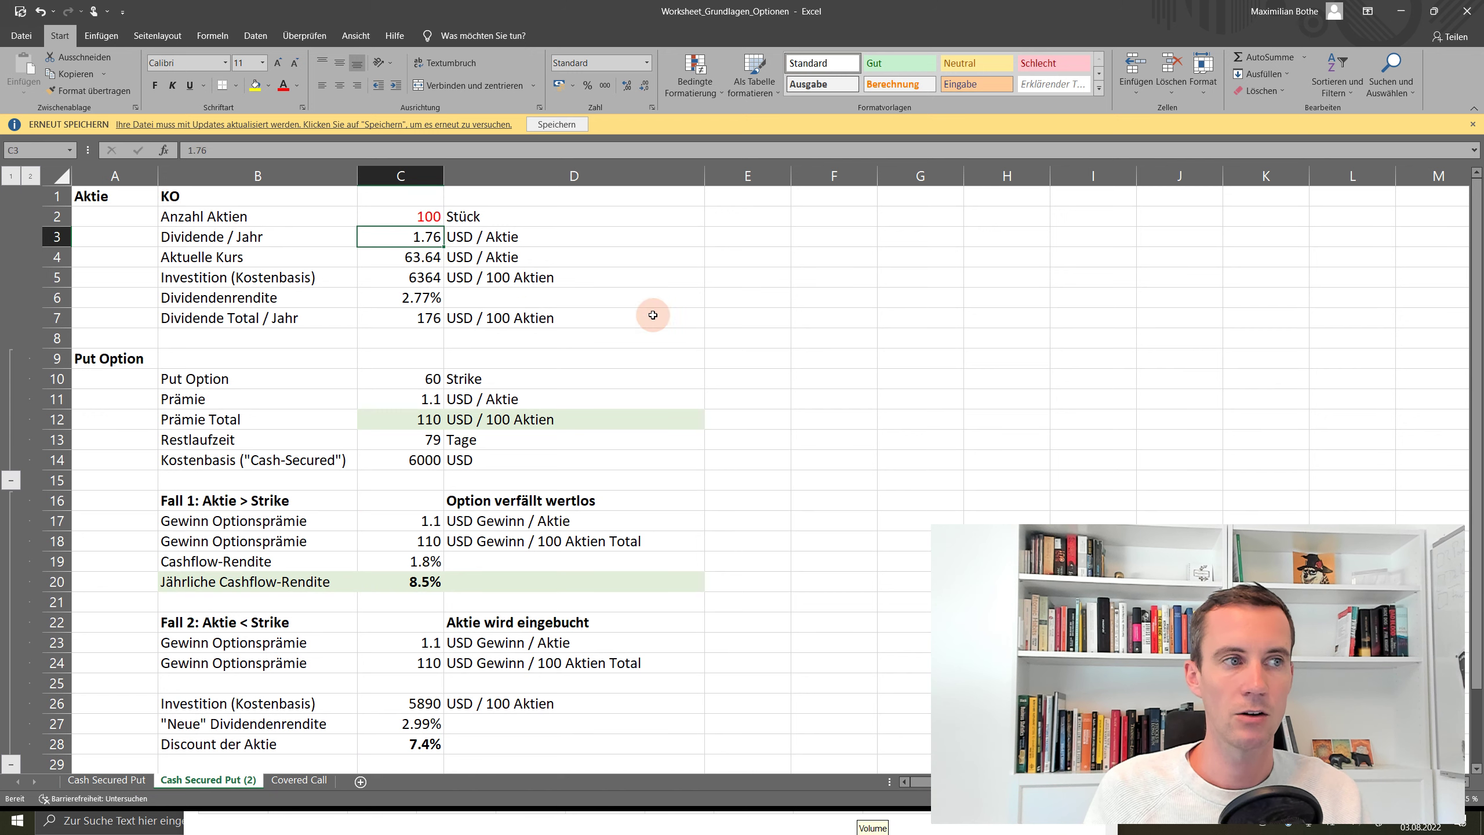
pyautogui.click(432, 378)
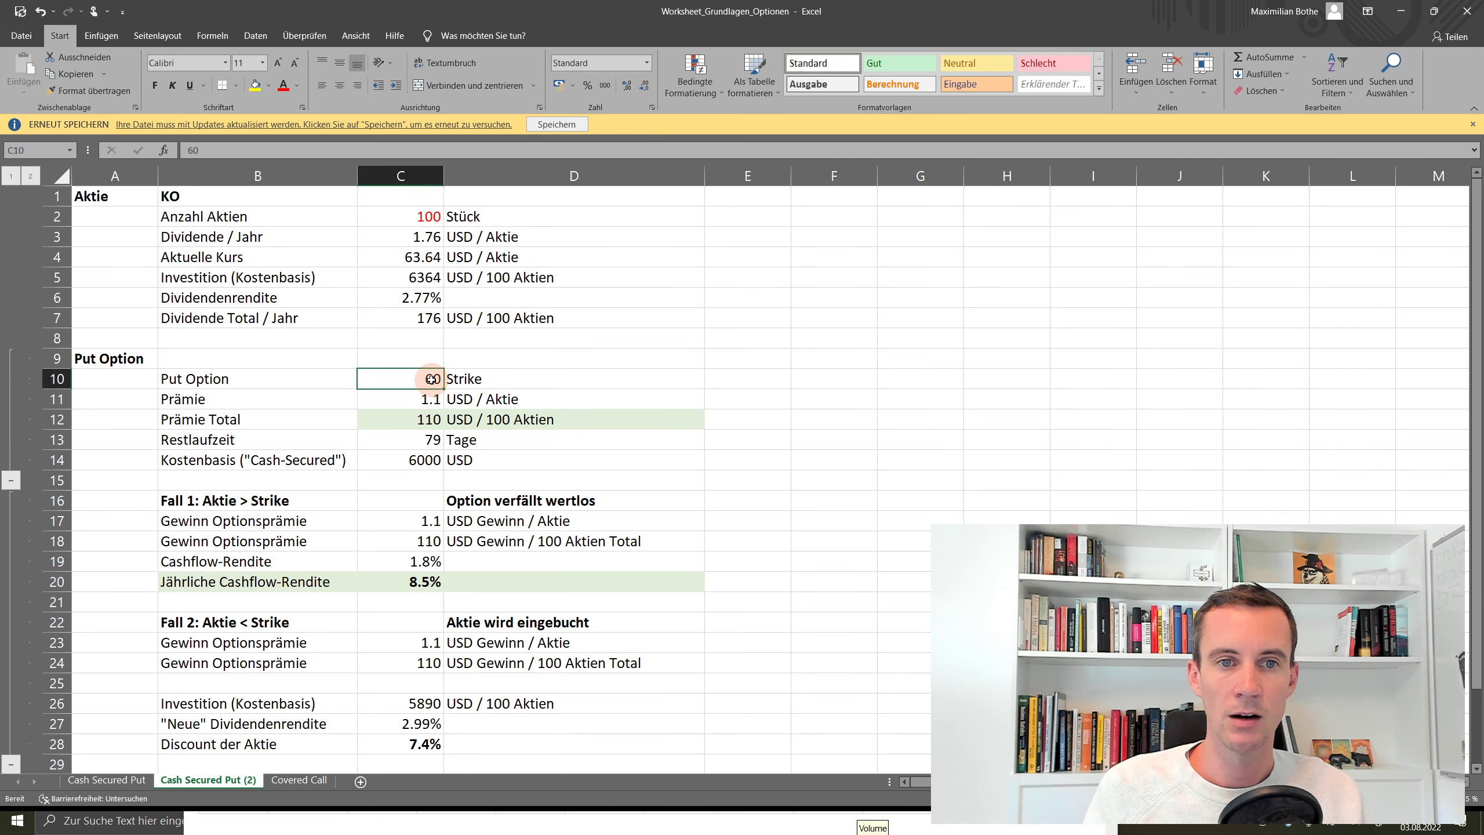
pyautogui.click(434, 402)
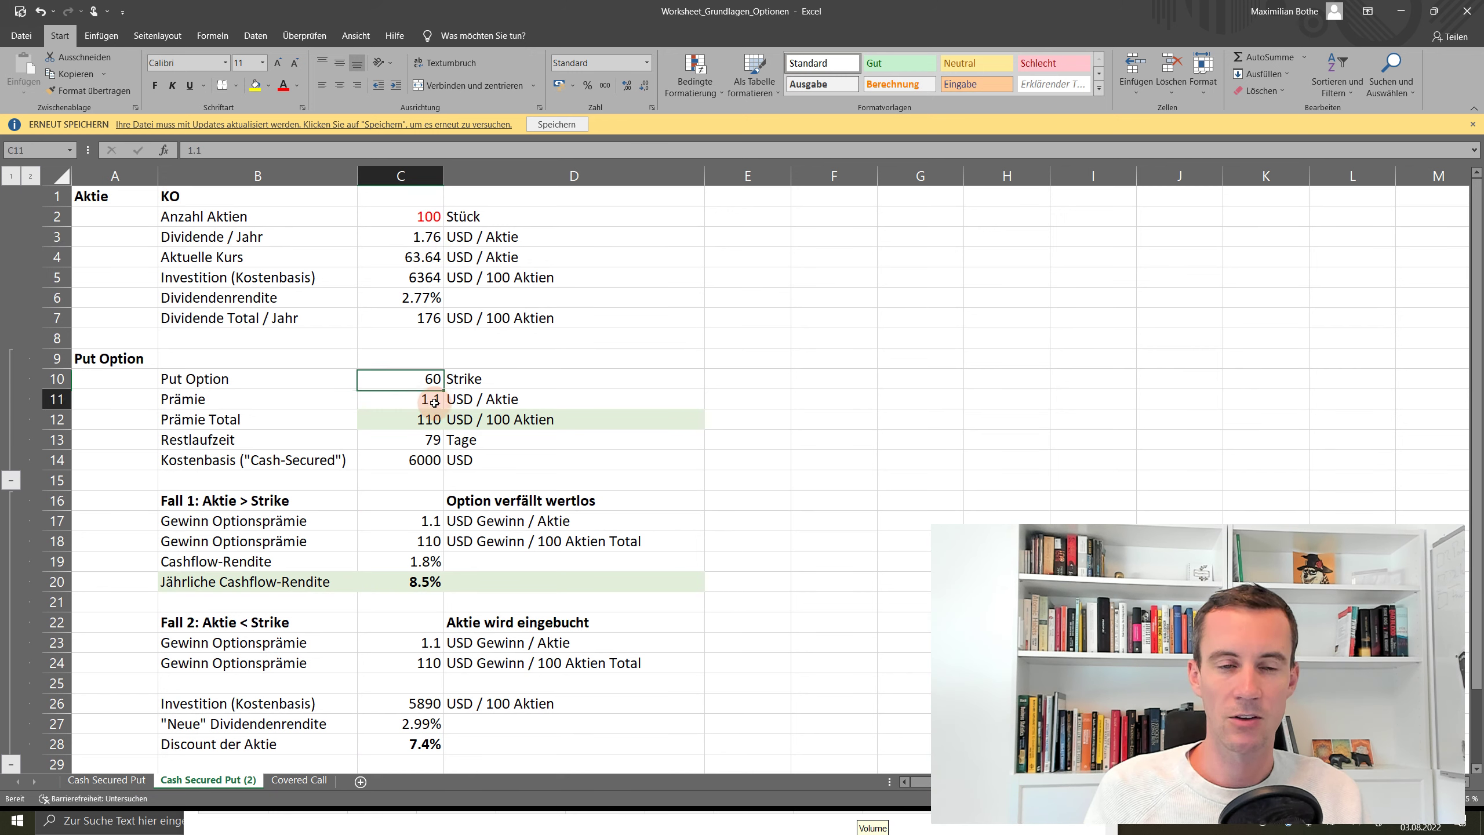
pyautogui.click(433, 440)
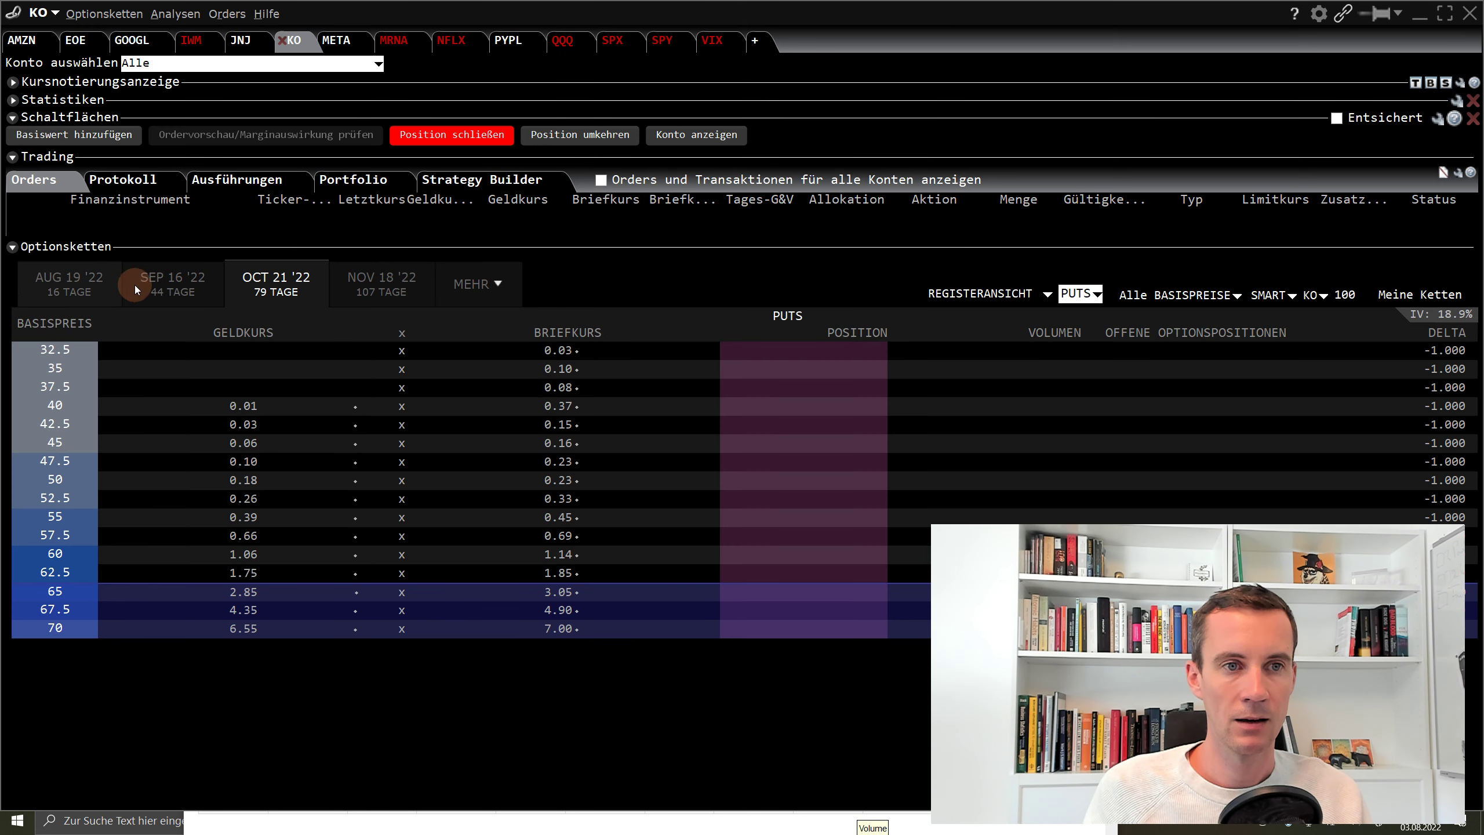
pyautogui.click(142, 283)
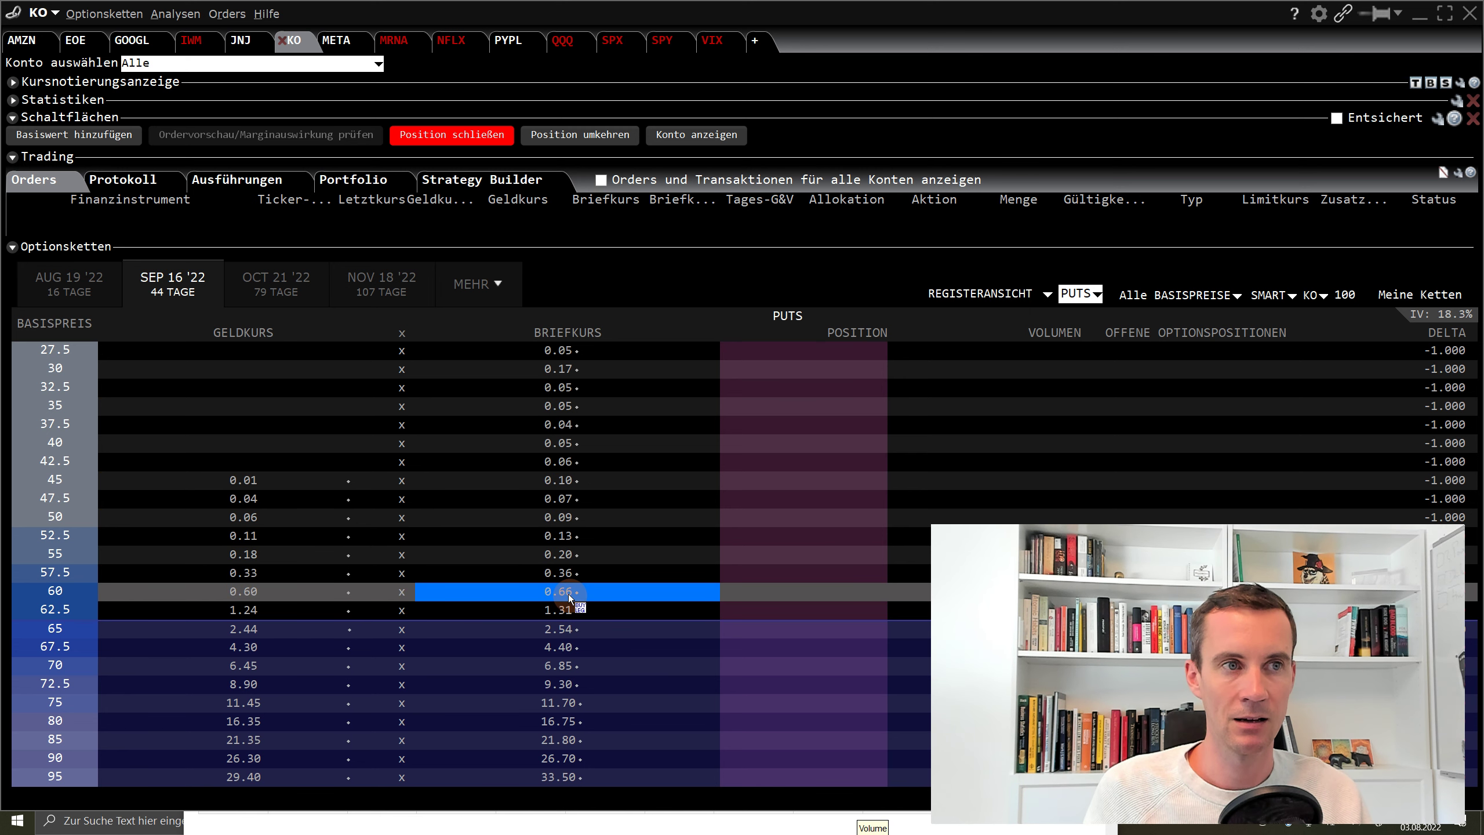
pyautogui.click(1422, 17)
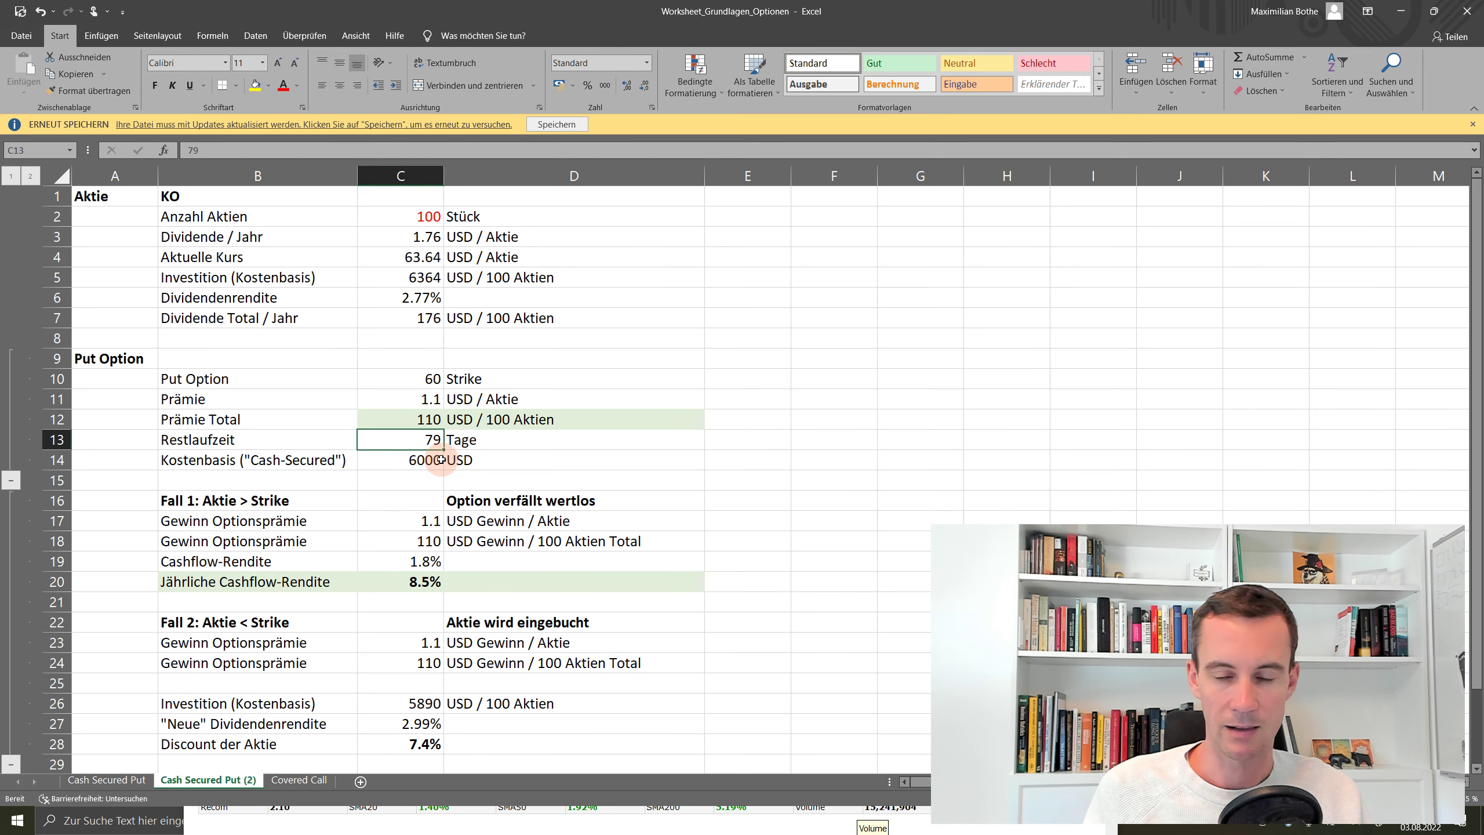
# Set the copied sheet's Prämie to 0.63 USD per share and its Restlaufzeit to 44 days.
pyautogui.click(438, 401)
pyautogui.write('0')
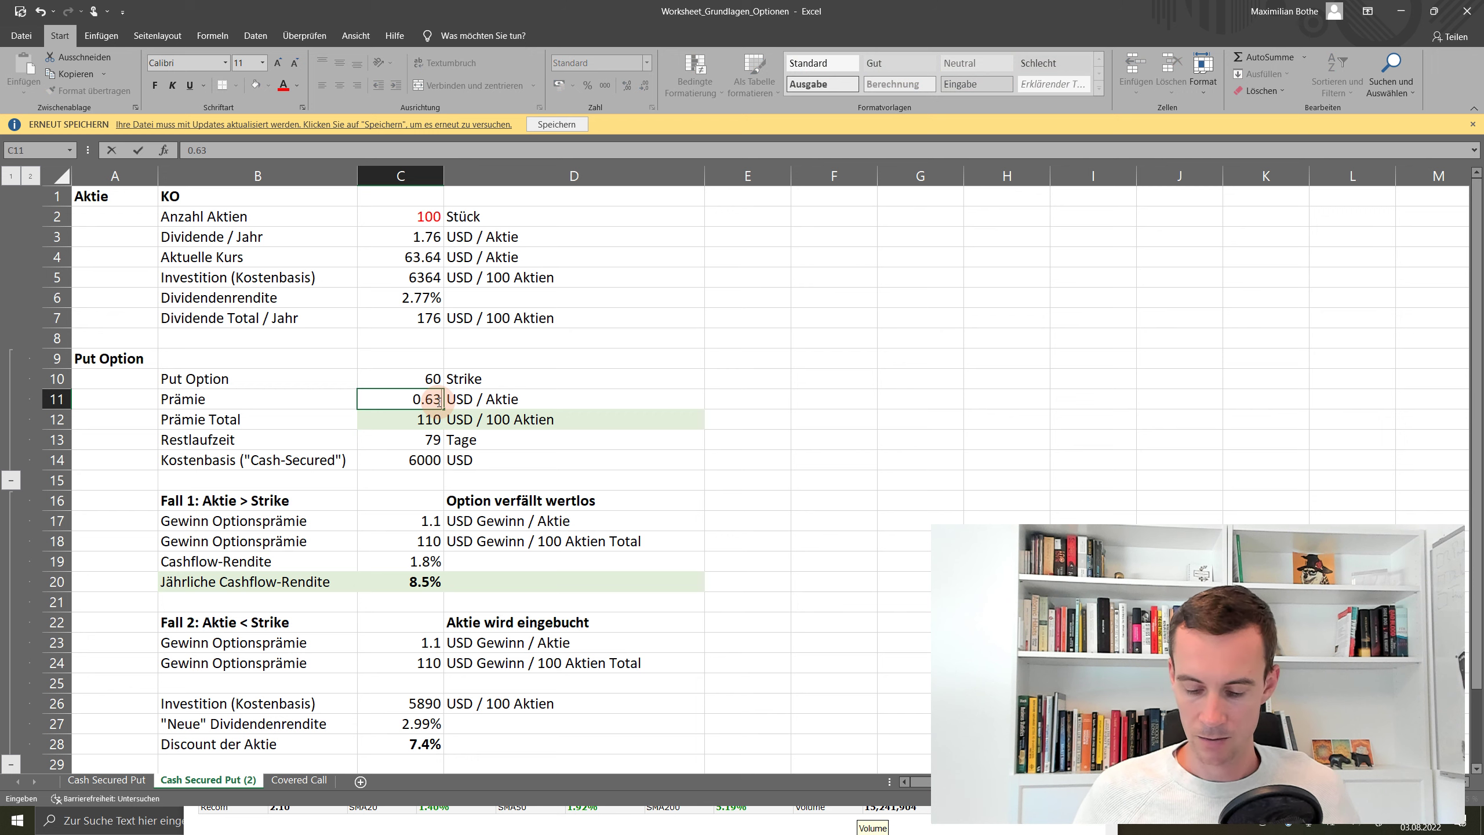
pyautogui.write('.63')
pyautogui.press('Return')
pyautogui.press('Return')
pyautogui.write('44')
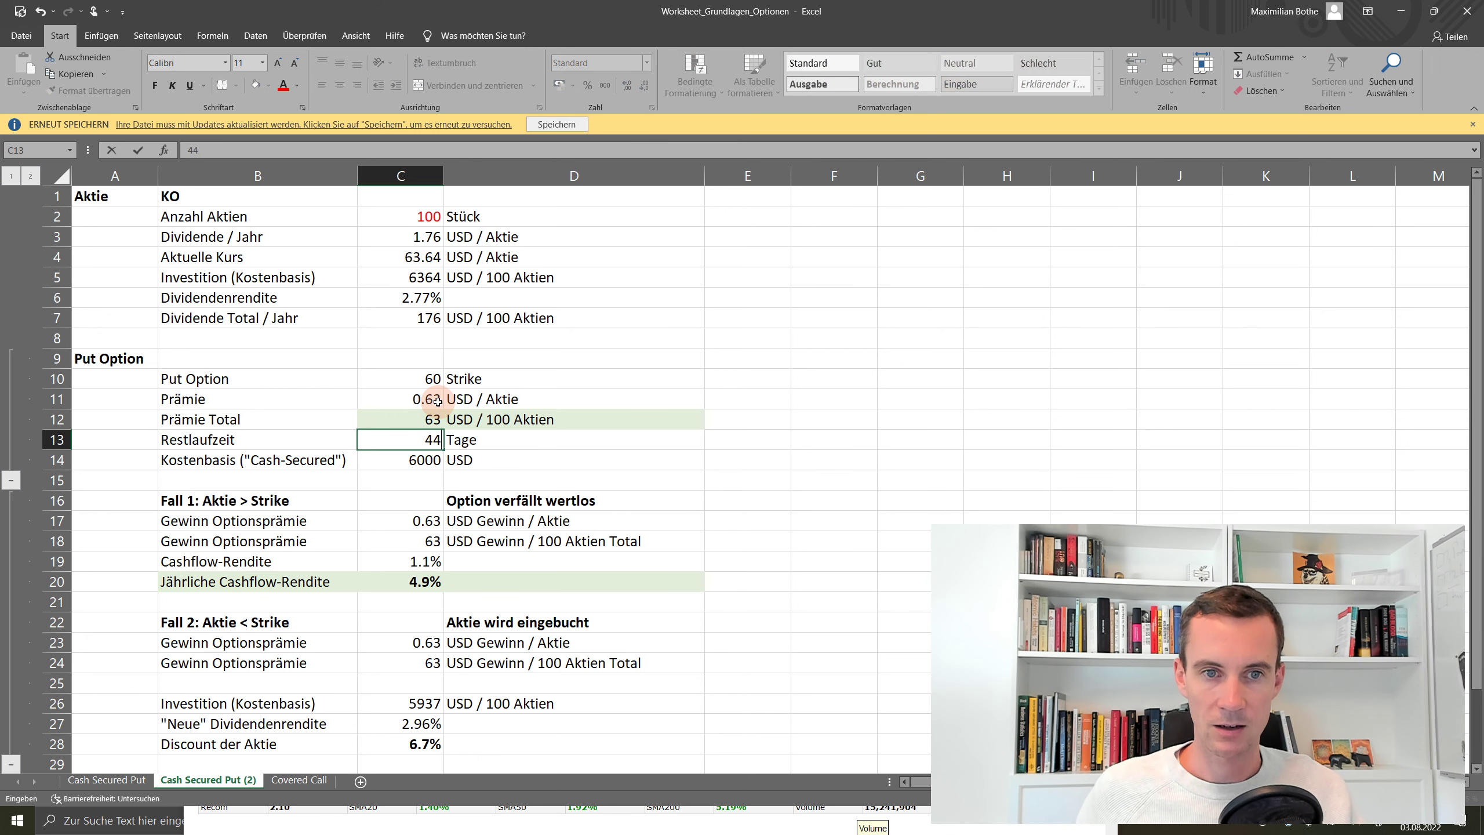
pyautogui.press('Return')
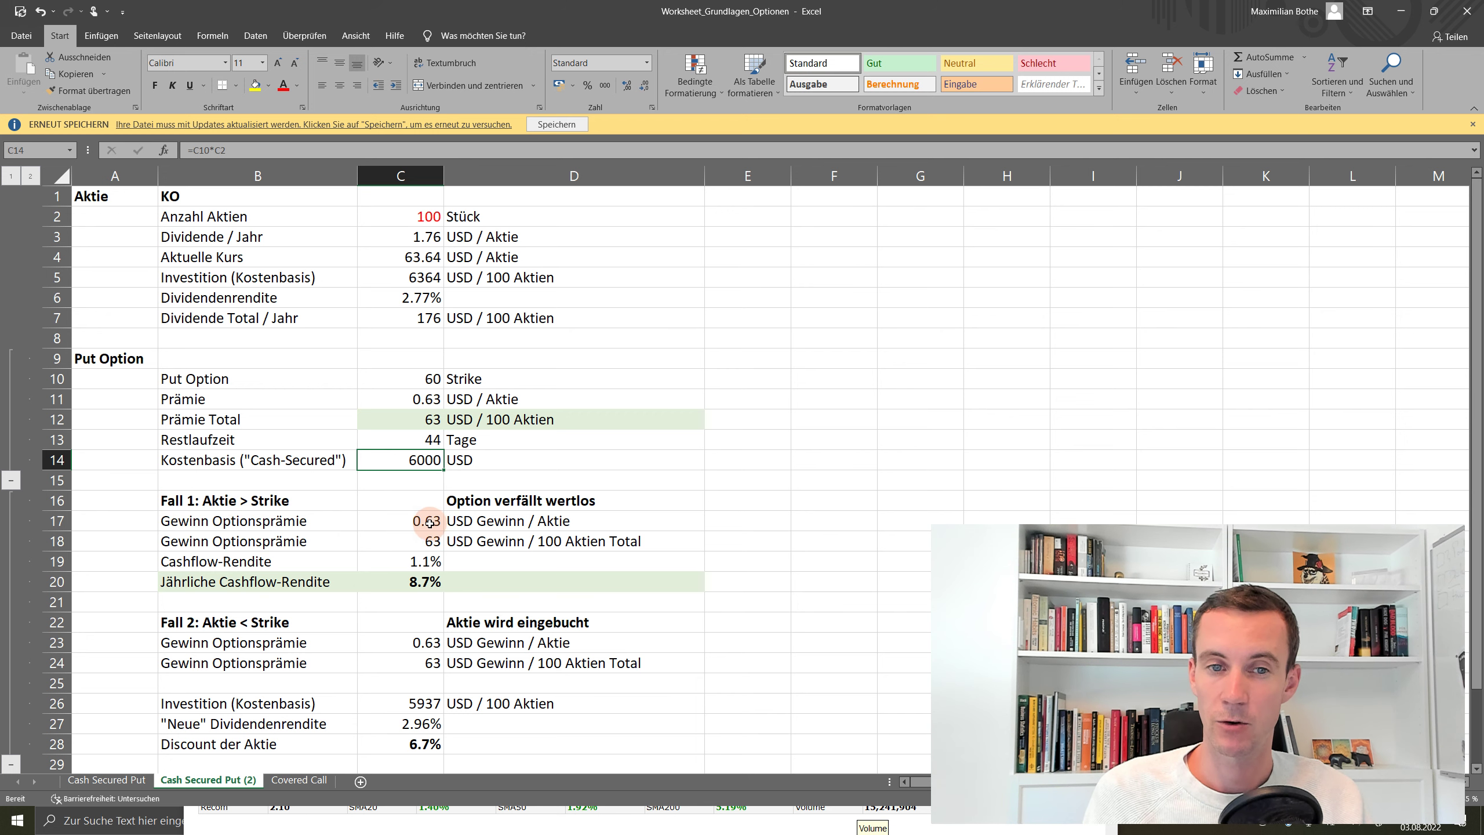
# Check the copied sheet's premium gain and cash flow yield formula, and compare the yield with the original Cash Secured Put sheet.
pyautogui.moveTo(431, 524); pyautogui.dragTo(431, 534)
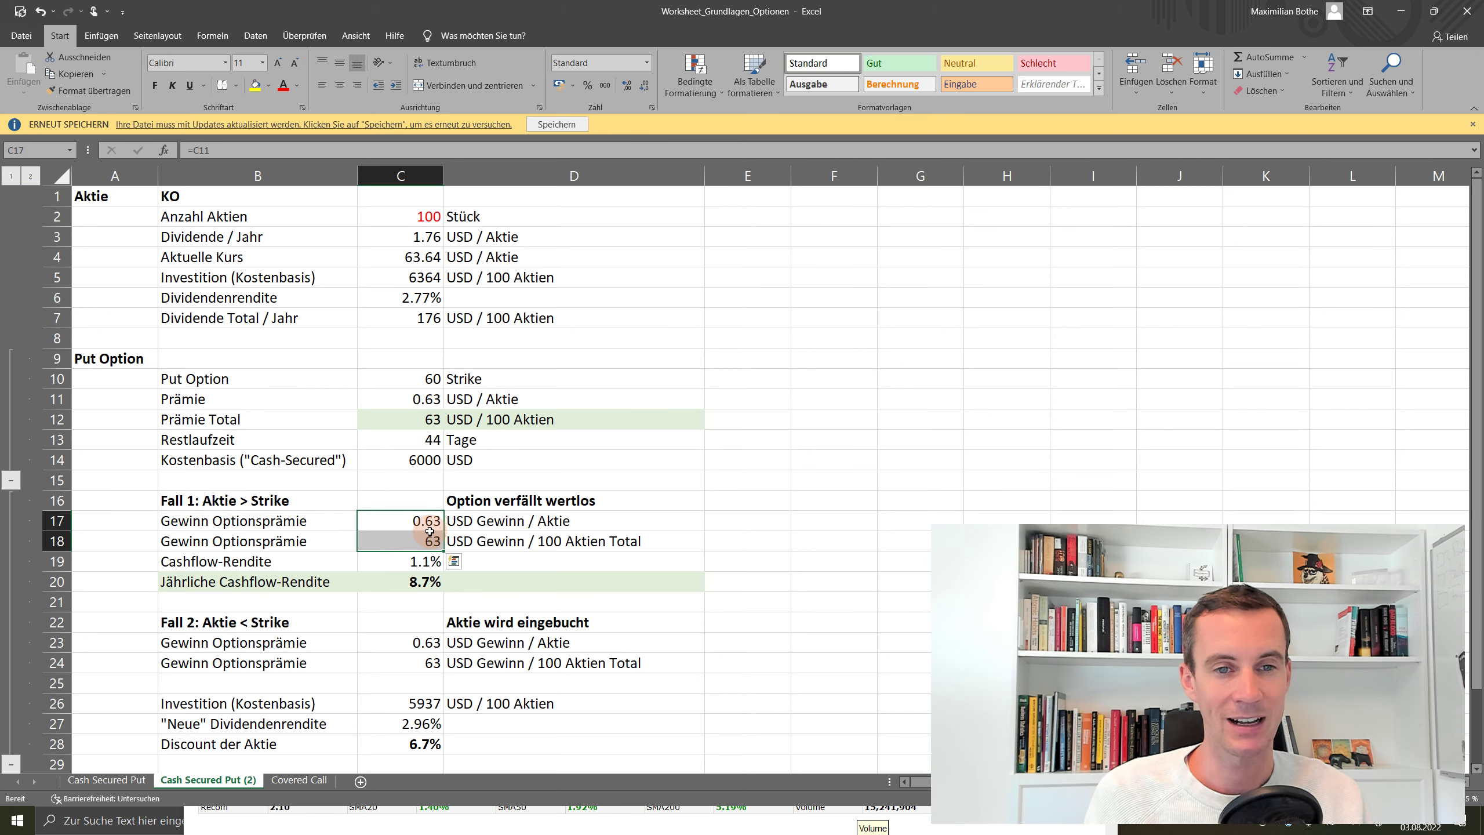
pyautogui.click(413, 564)
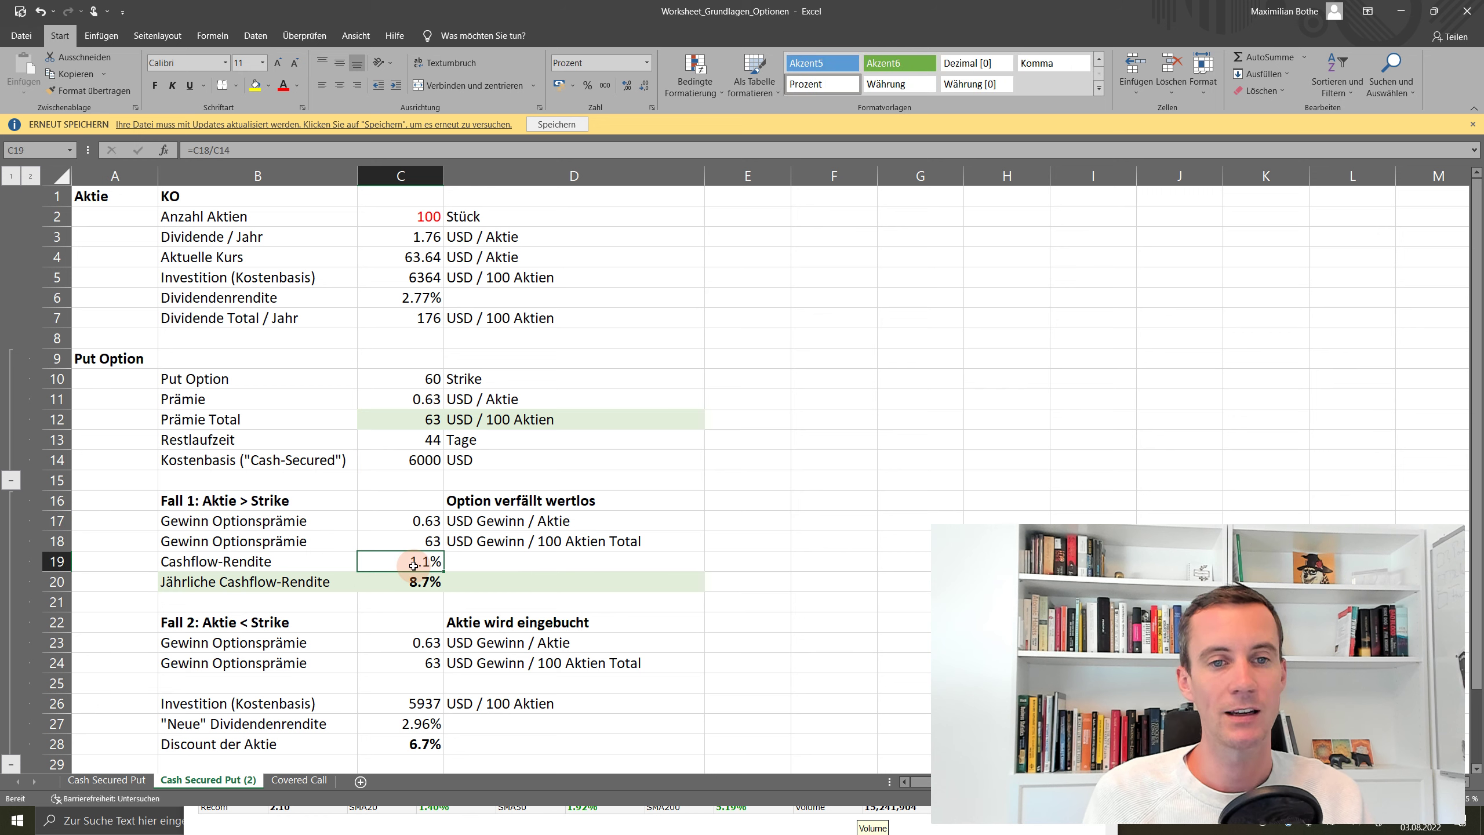
pyautogui.doubleClick(415, 563)
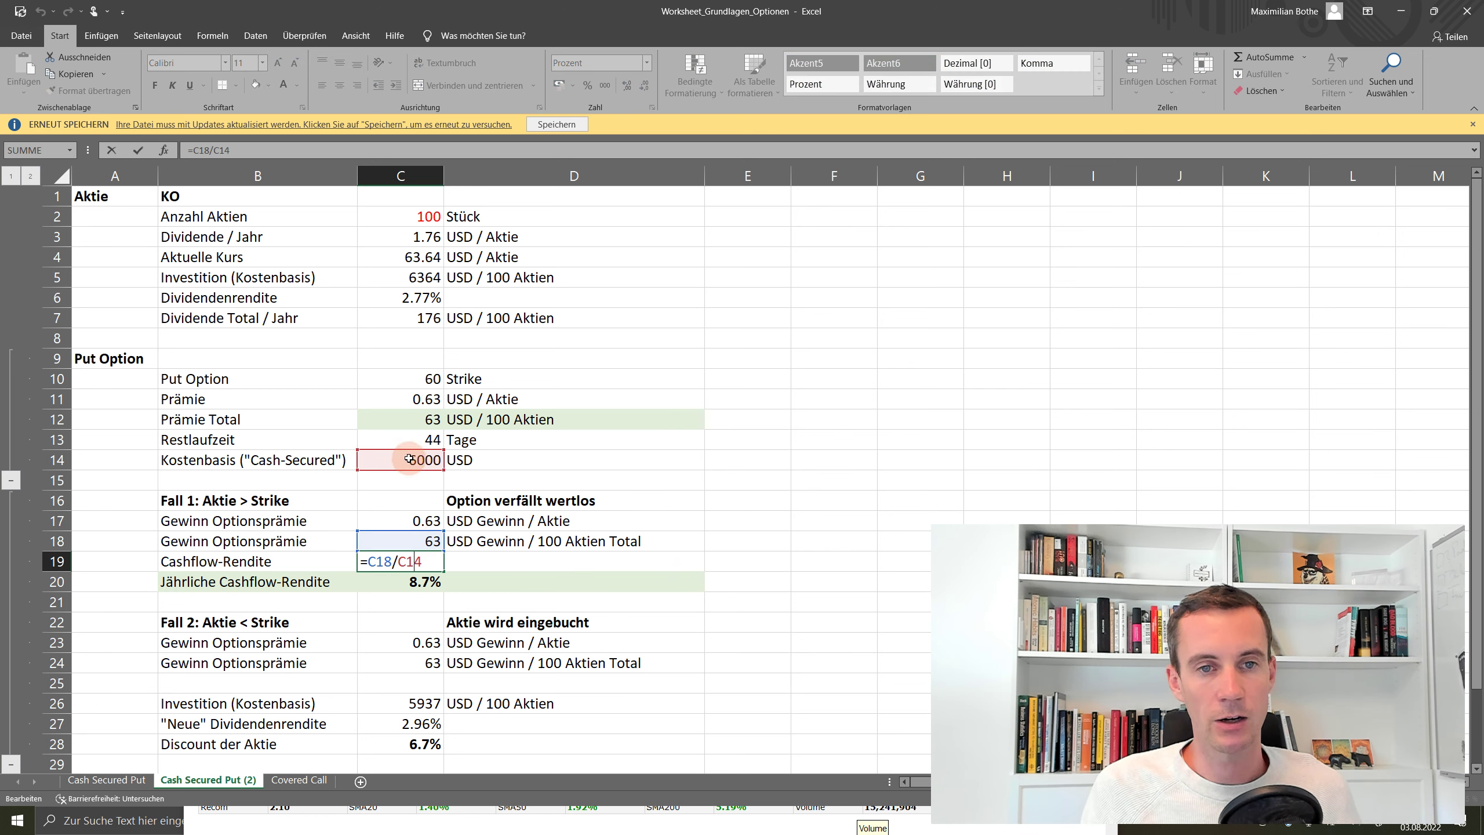
pyautogui.press('Escape')
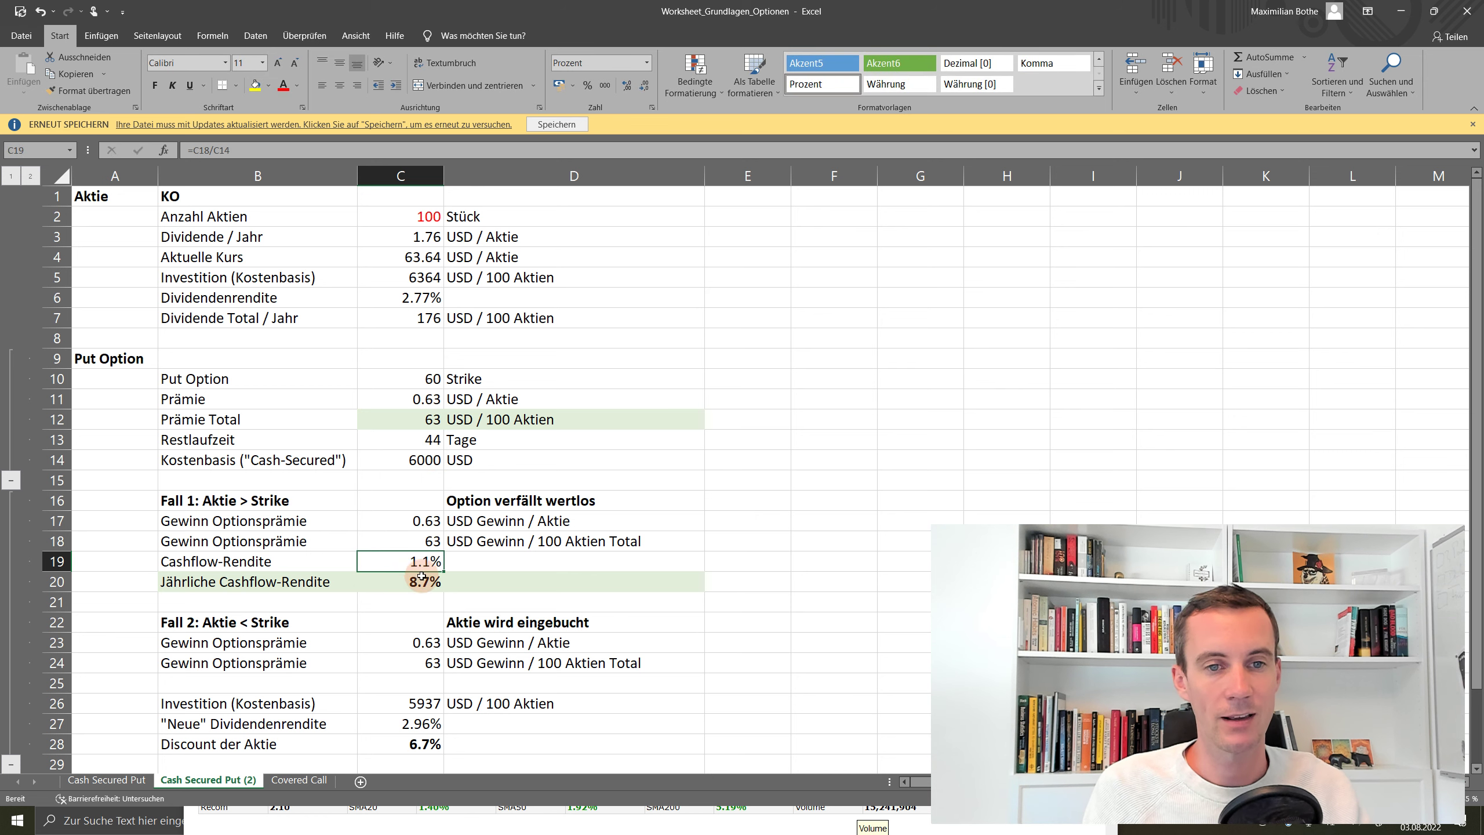
pyautogui.click(106, 779)
pyautogui.click(423, 541)
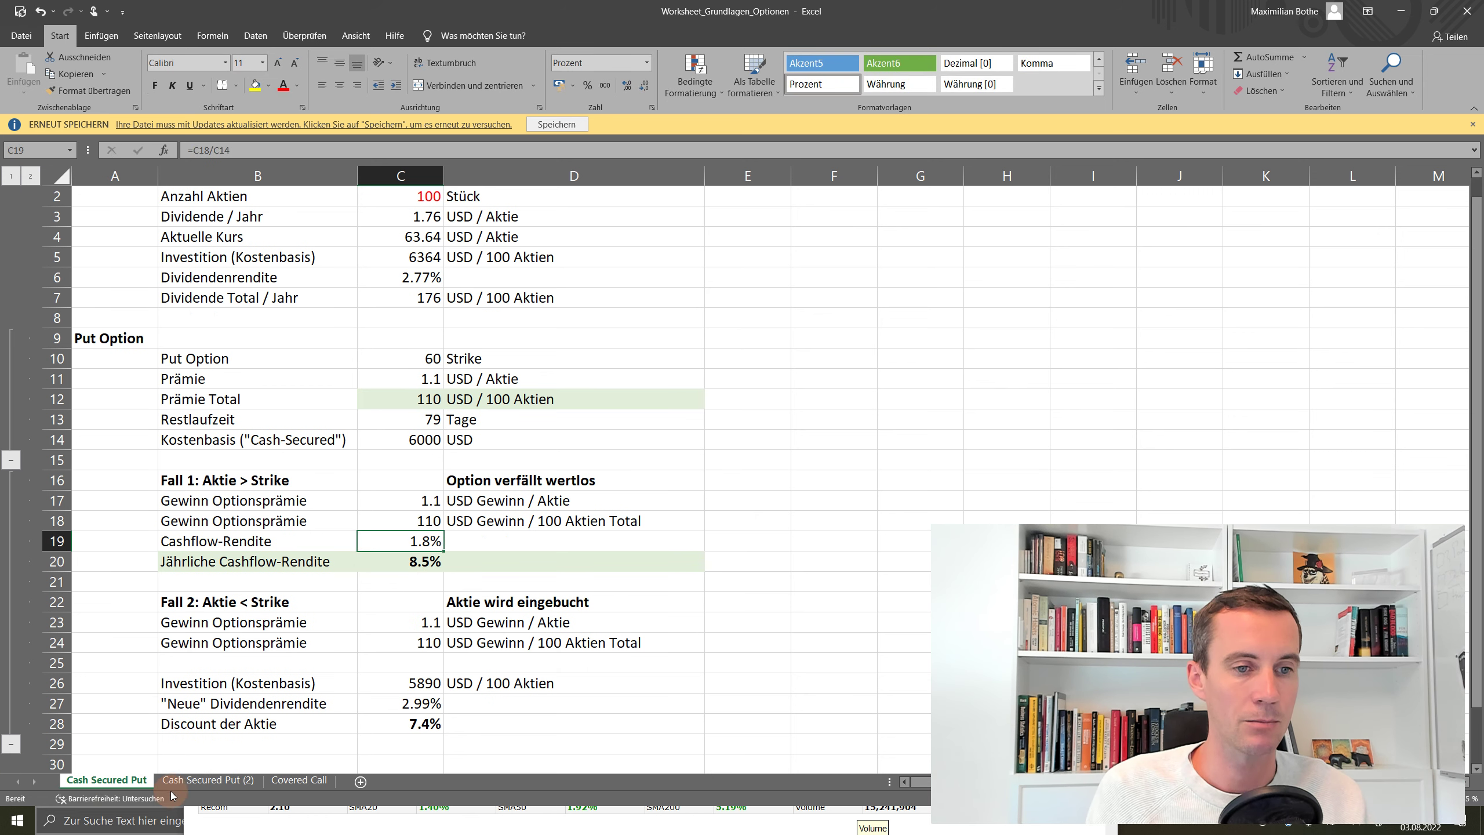
# Compare the annual cash flow yield on the original and copied Cash Secured Put sheets, and check the copy's Cashflow-Rendite and Restlaufzeit.
pyautogui.click(431, 564)
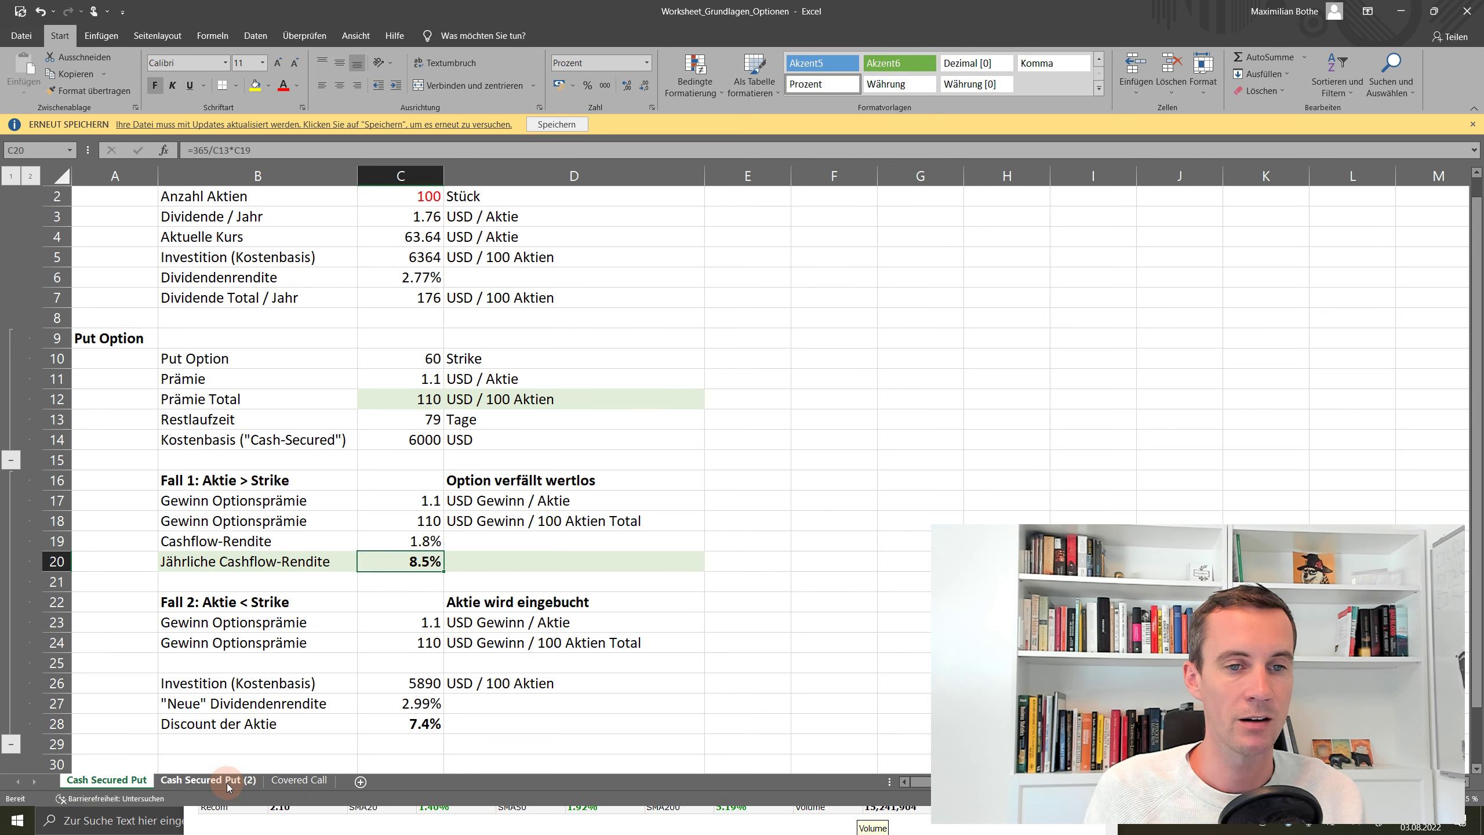
pyautogui.click(208, 780)
pyautogui.click(413, 582)
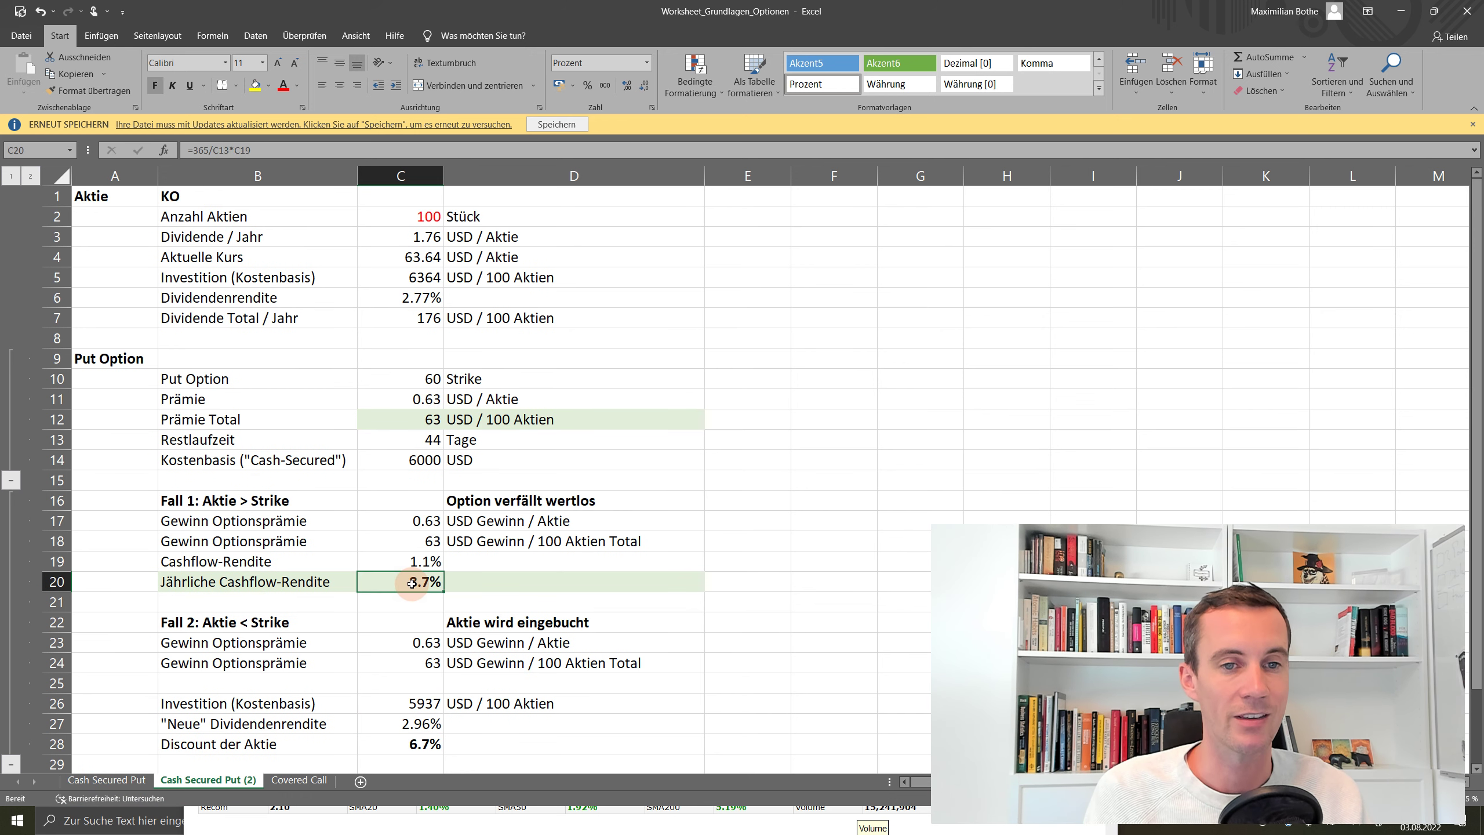
pyautogui.click(427, 562)
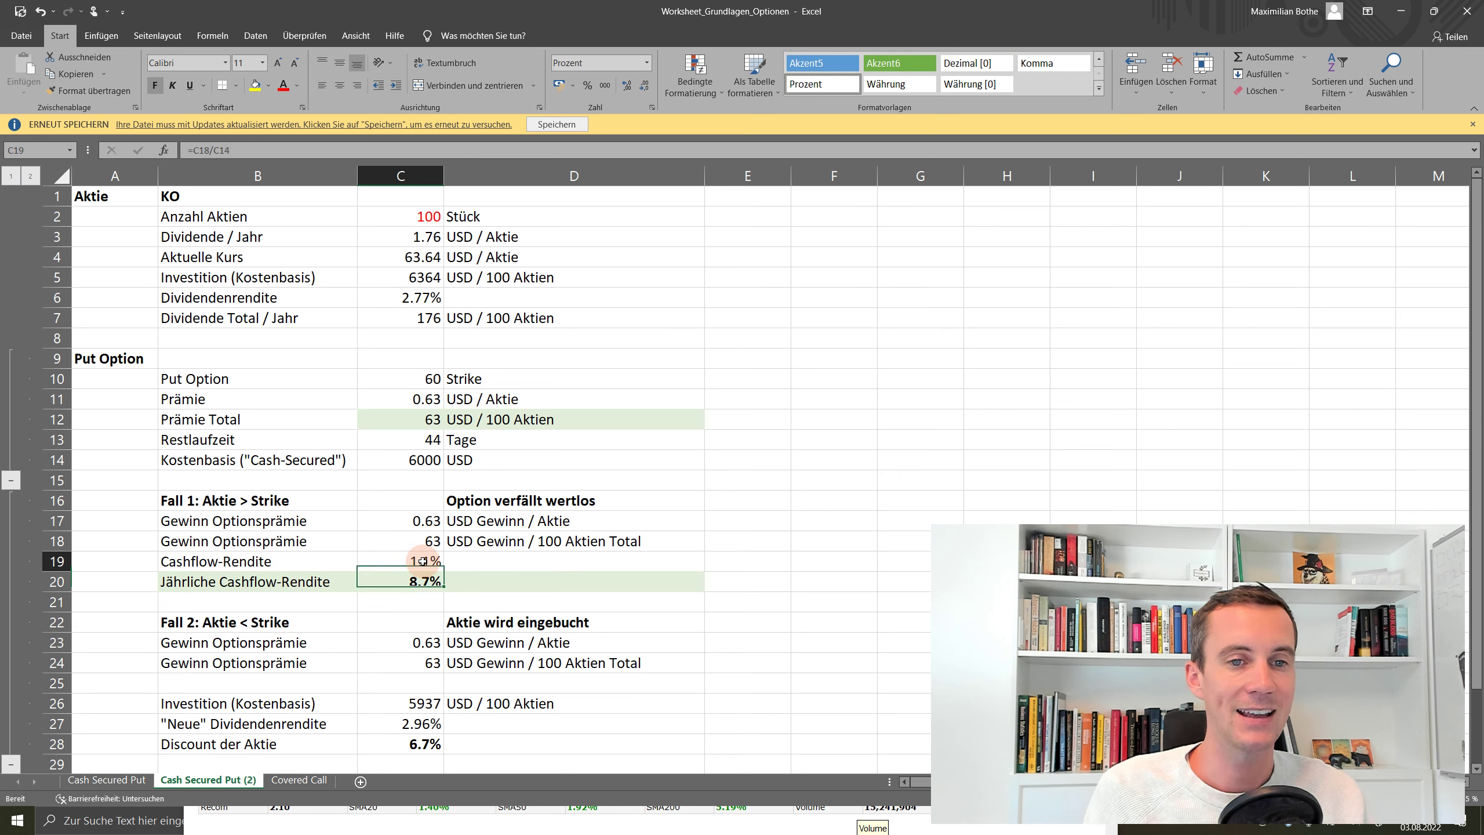
pyautogui.click(431, 439)
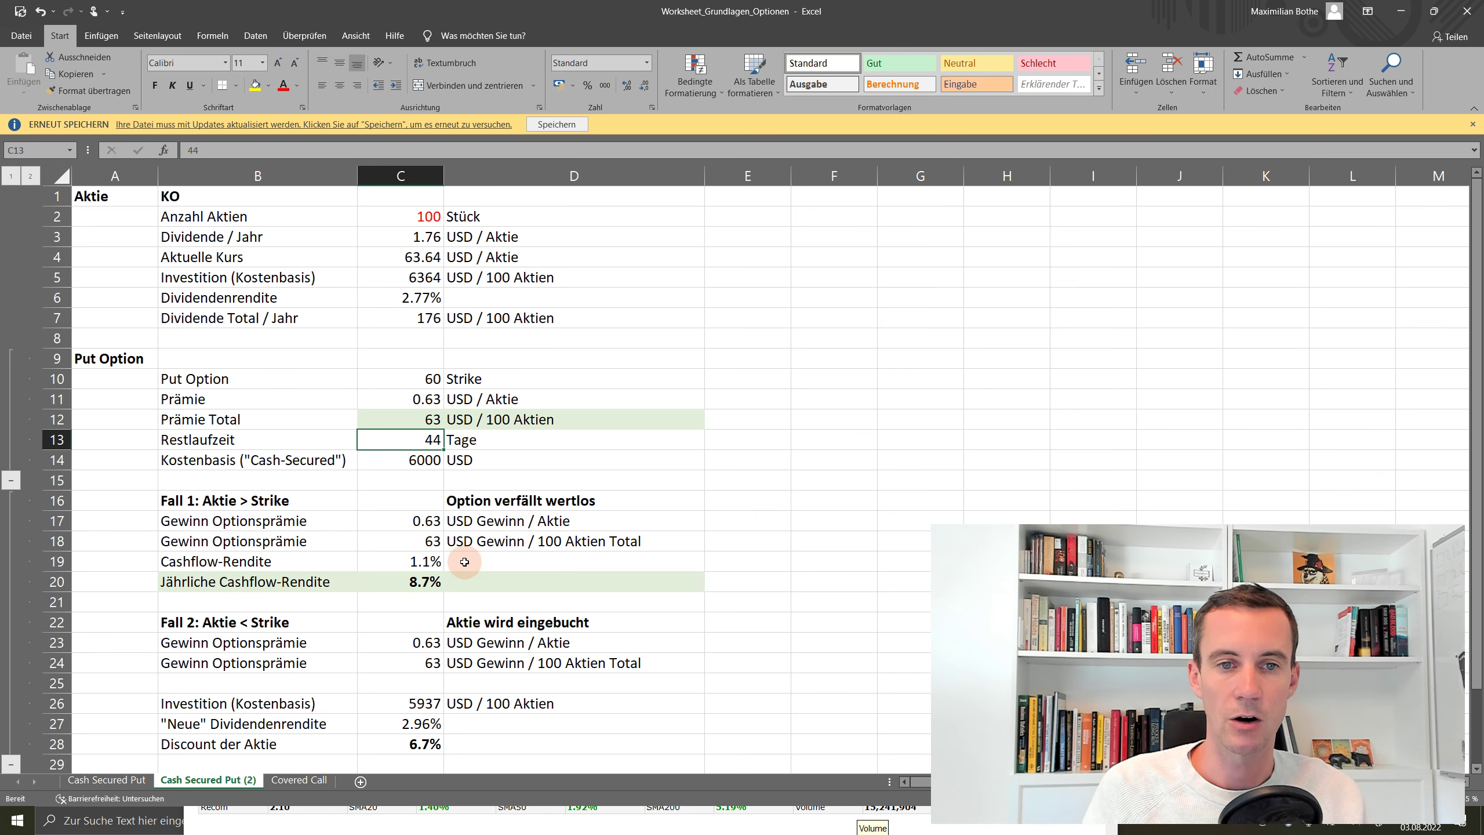
pyautogui.click(439, 579)
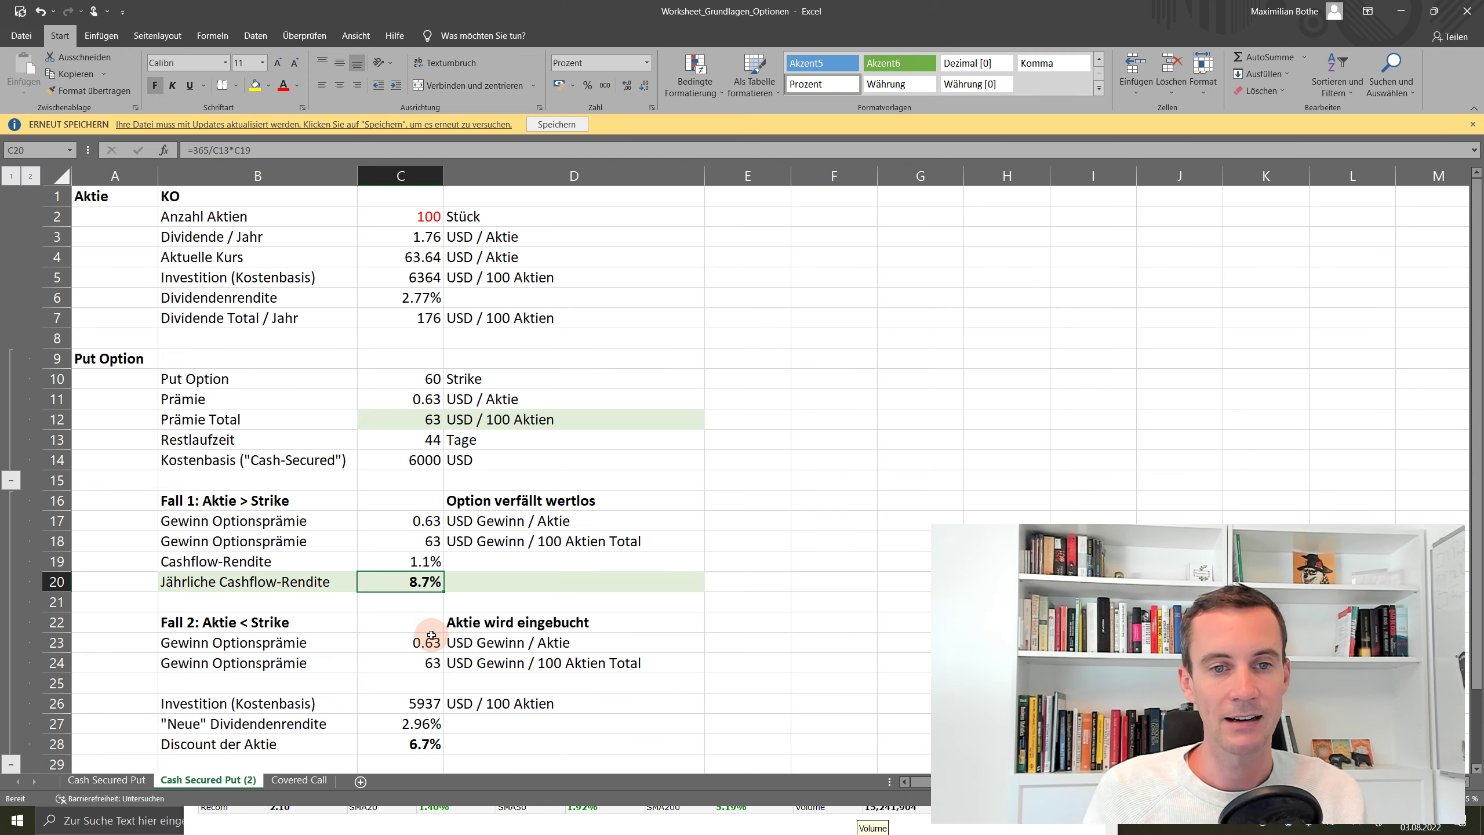
# Review the copied sheet's Fall 2 premium gains and annual yield, and compare its stock discount with the original Cash Secured Put sheet.
pyautogui.moveTo(432, 637); pyautogui.dragTo(431, 661)
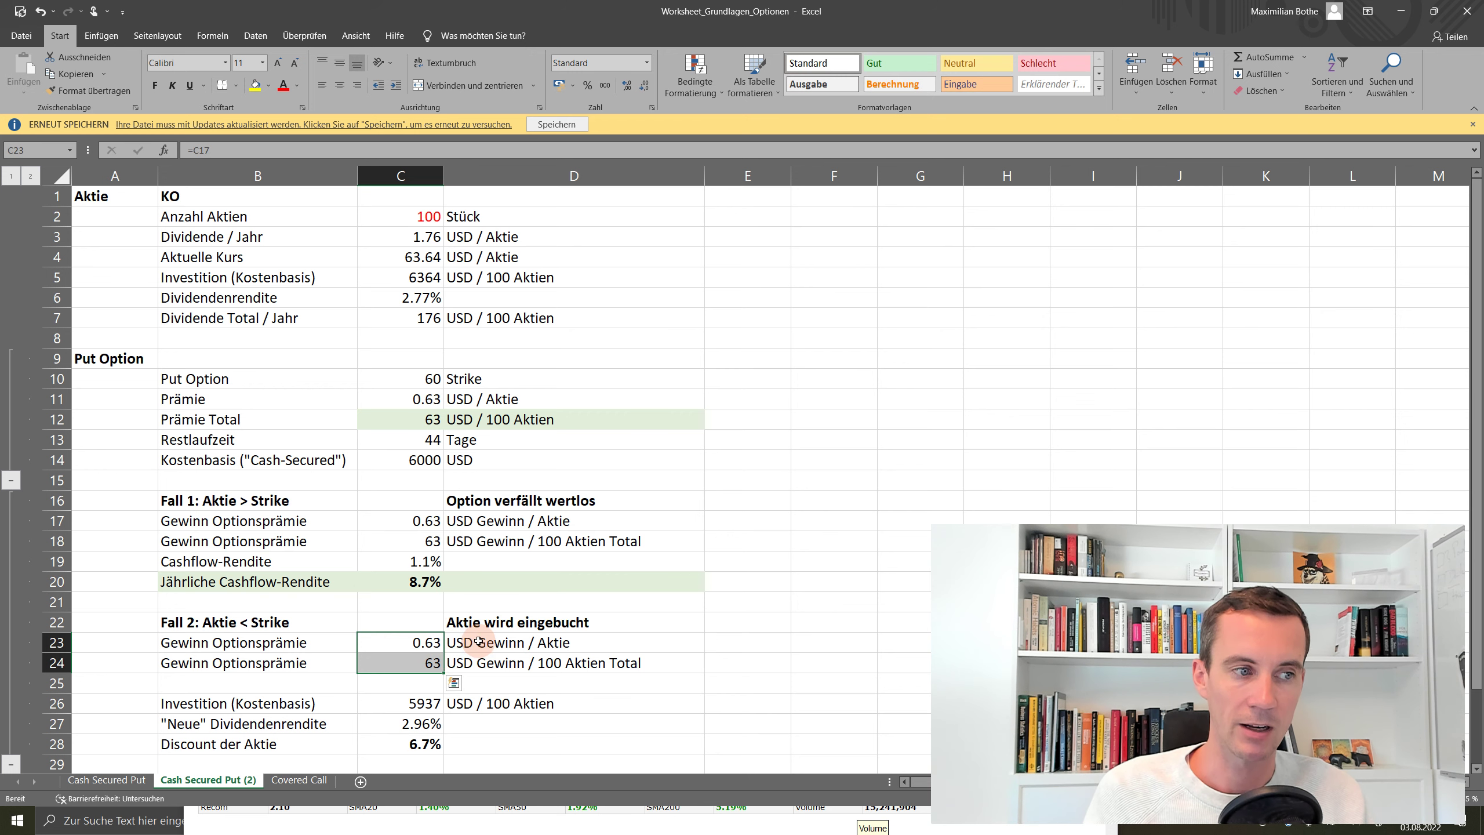
pyautogui.click(417, 741)
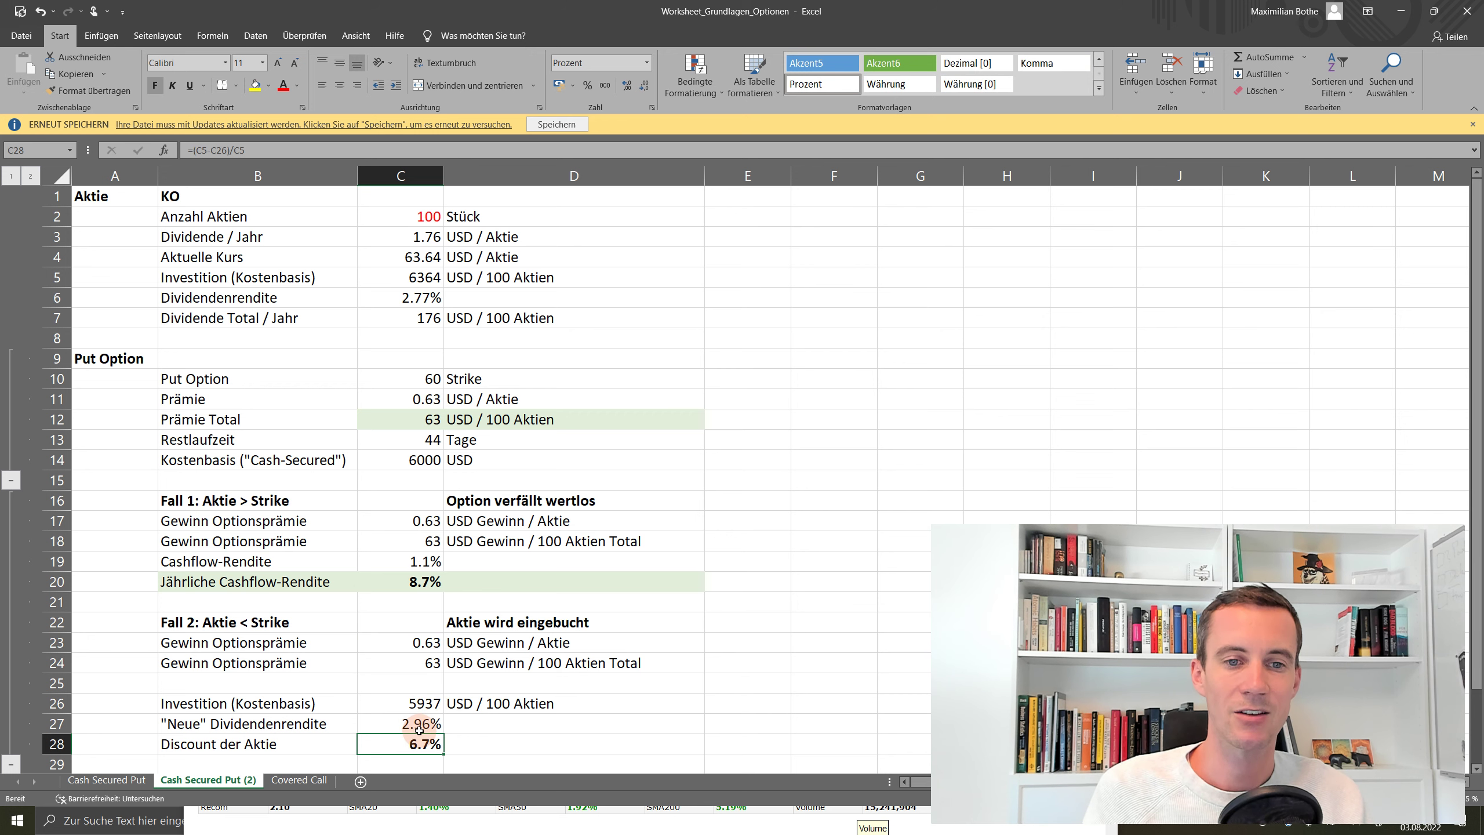
pyautogui.click(134, 780)
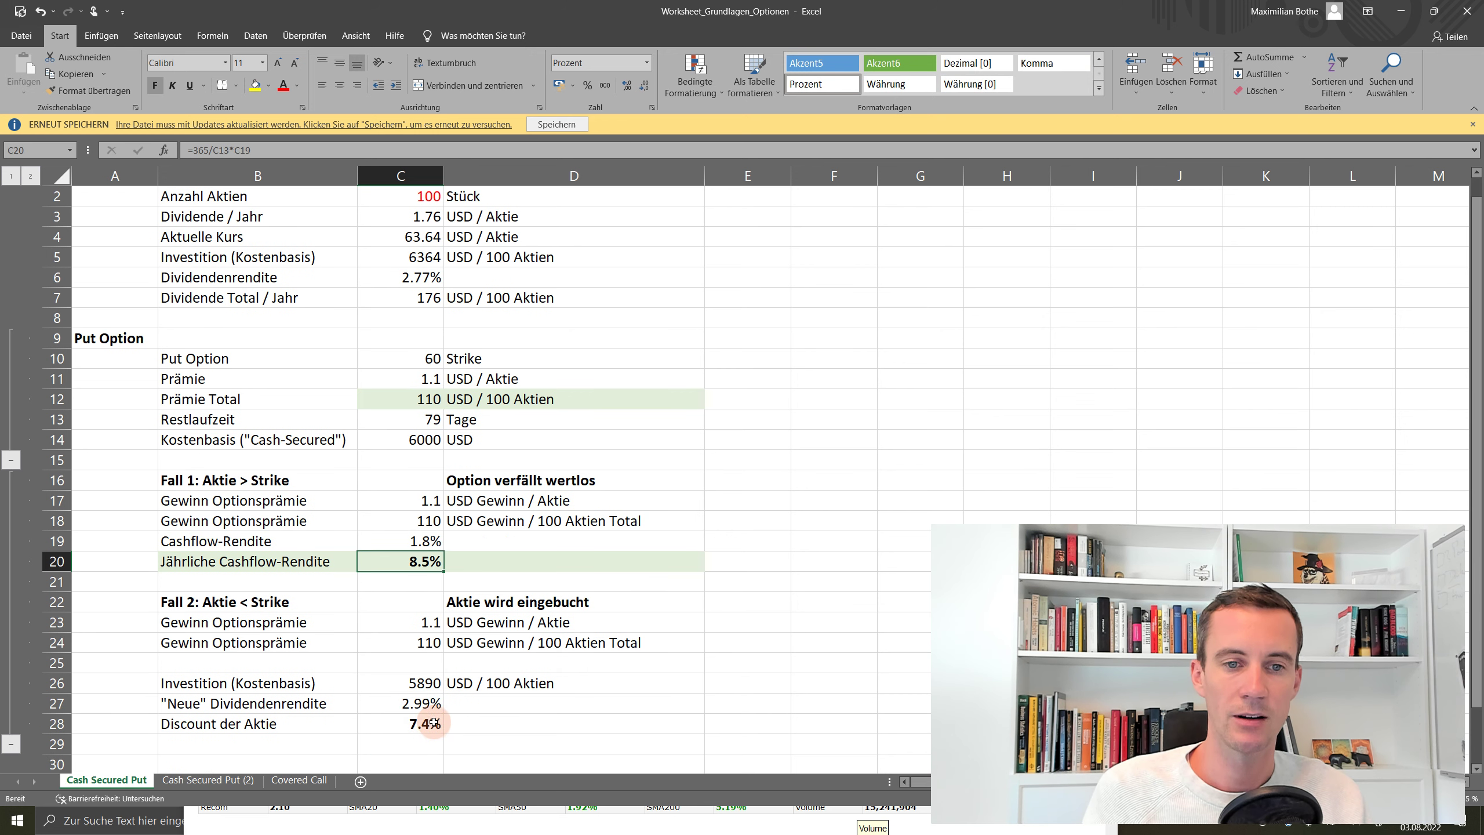
pyautogui.click(208, 781)
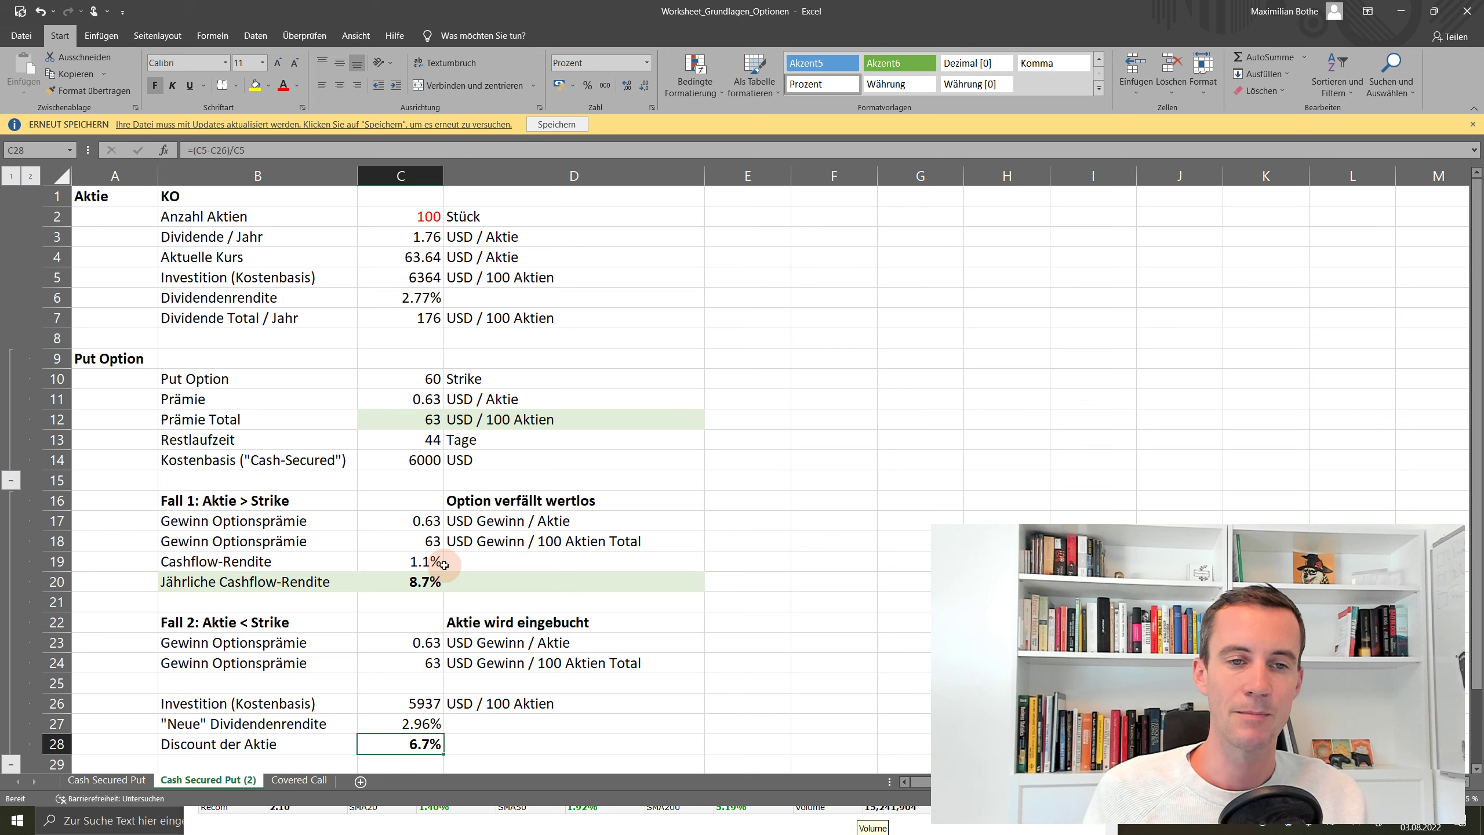
pyautogui.click(434, 582)
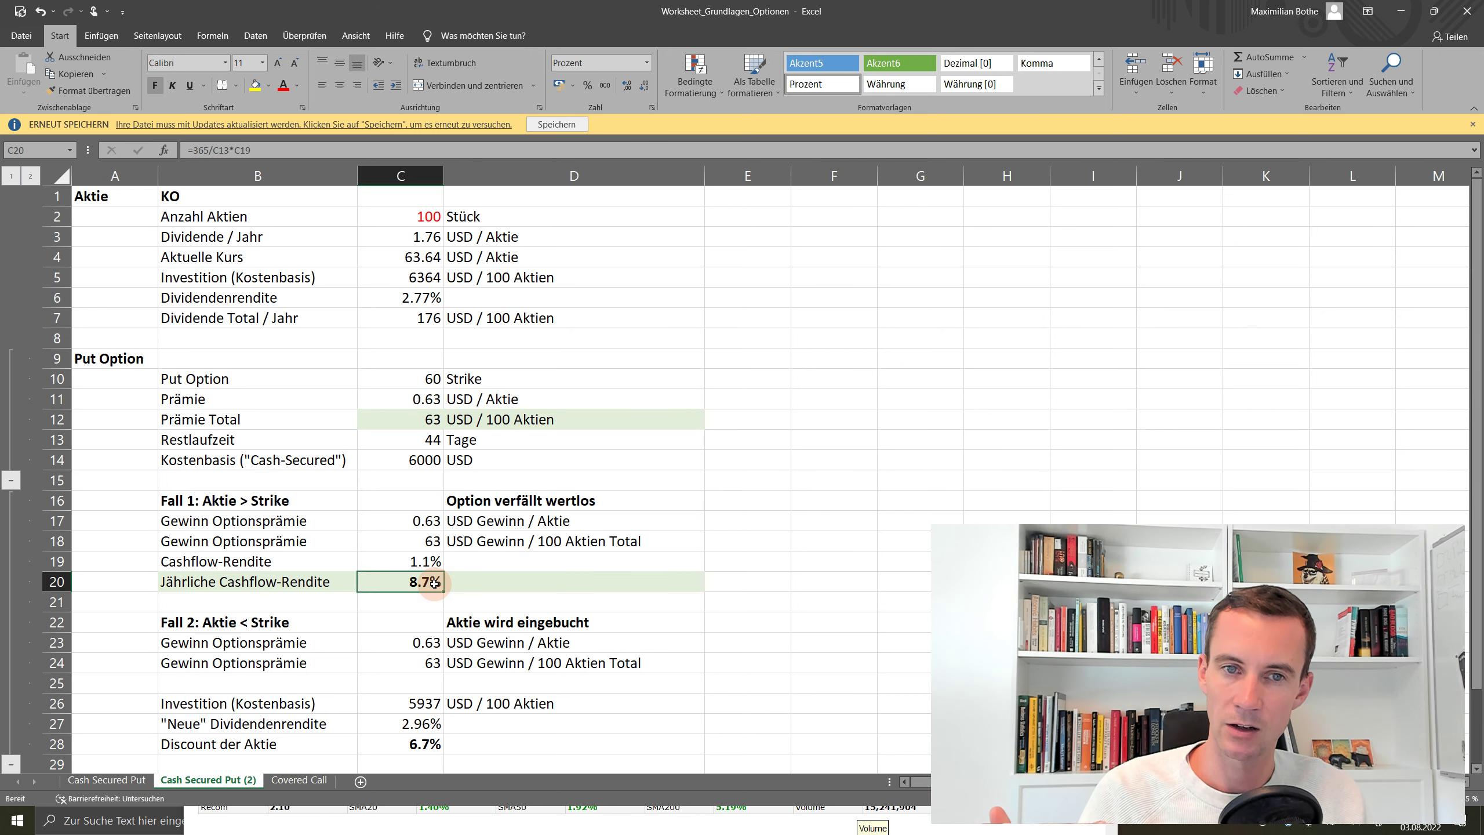
pyautogui.click(421, 740)
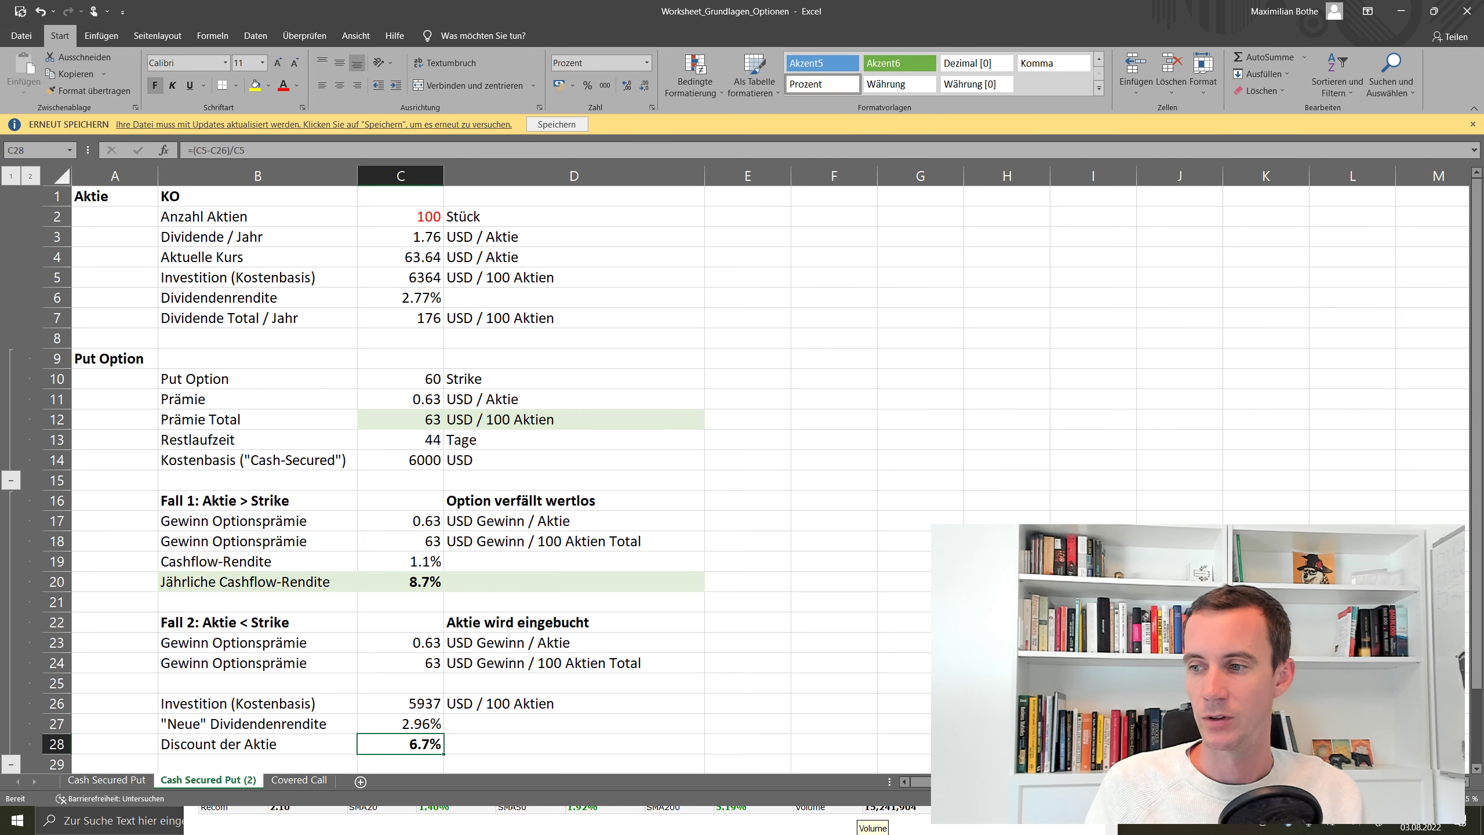
# Switch to the CSP Plan document in Word and recolor the hidden eighth list item, "Trade Management", with black text.
pyautogui.hotkey('alt', 'Tab')
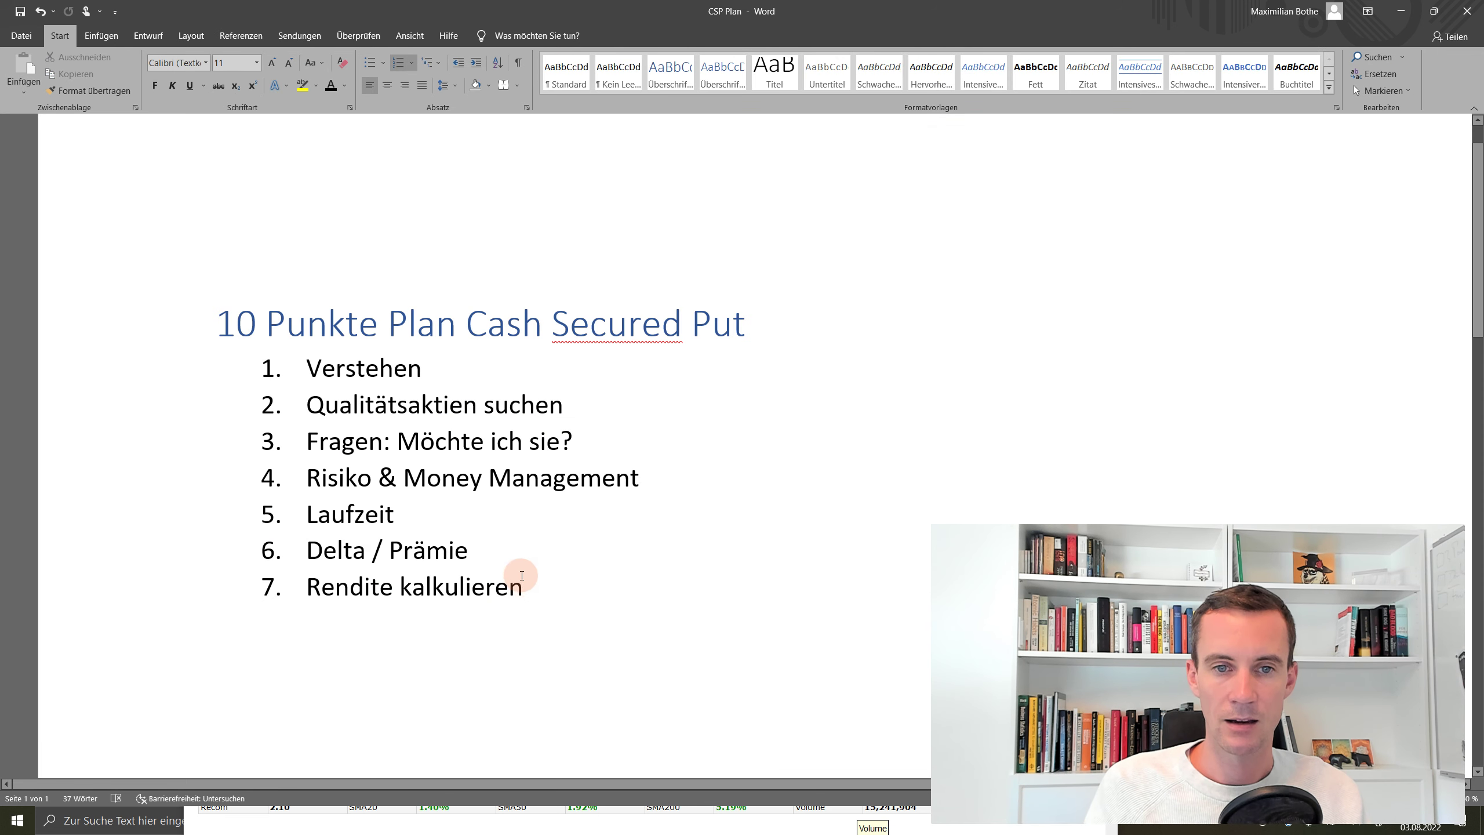
pyautogui.tripleClick(591, 616)
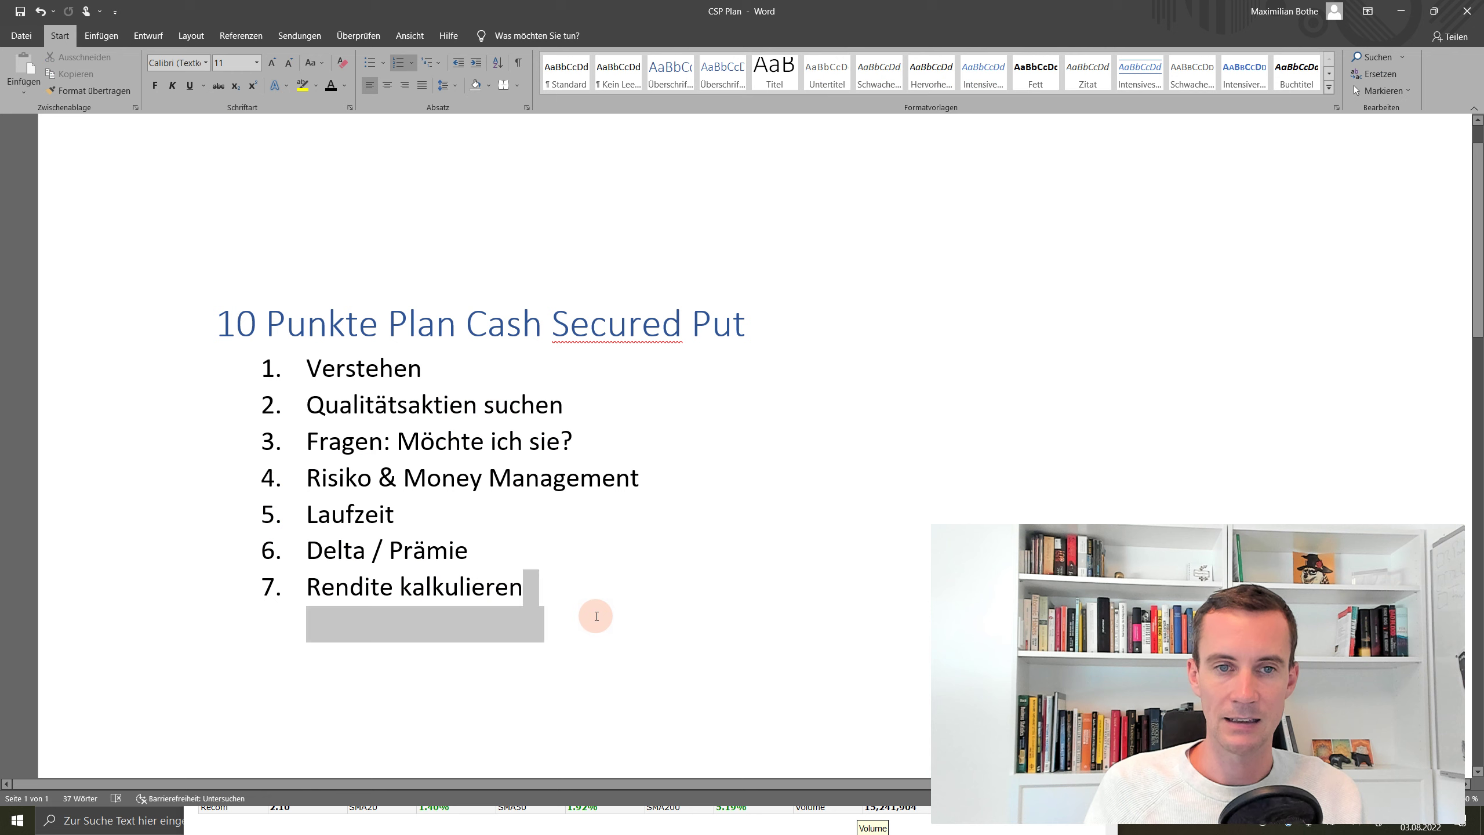
pyautogui.click(330, 85)
pyautogui.click(442, 624)
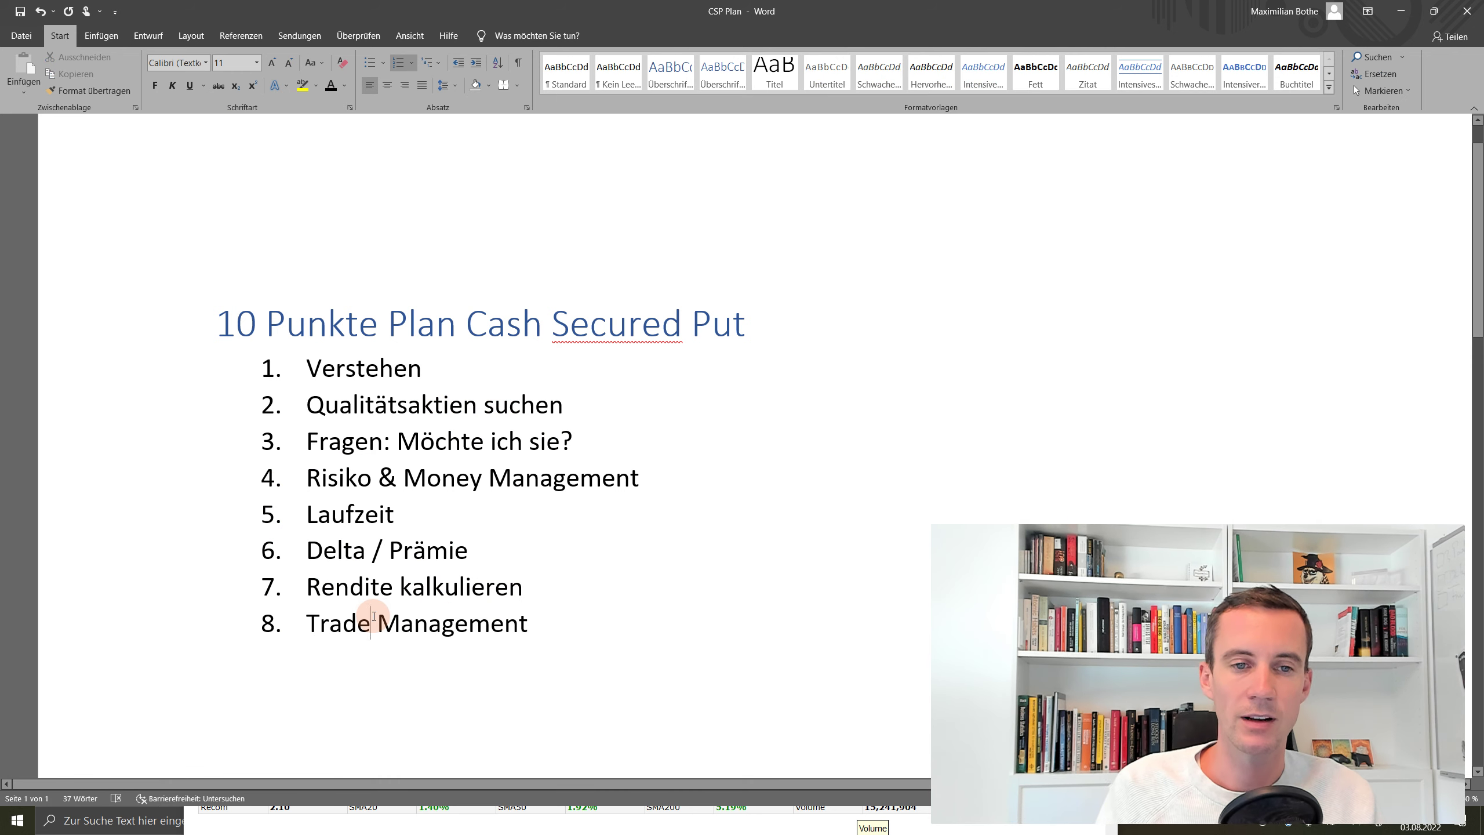